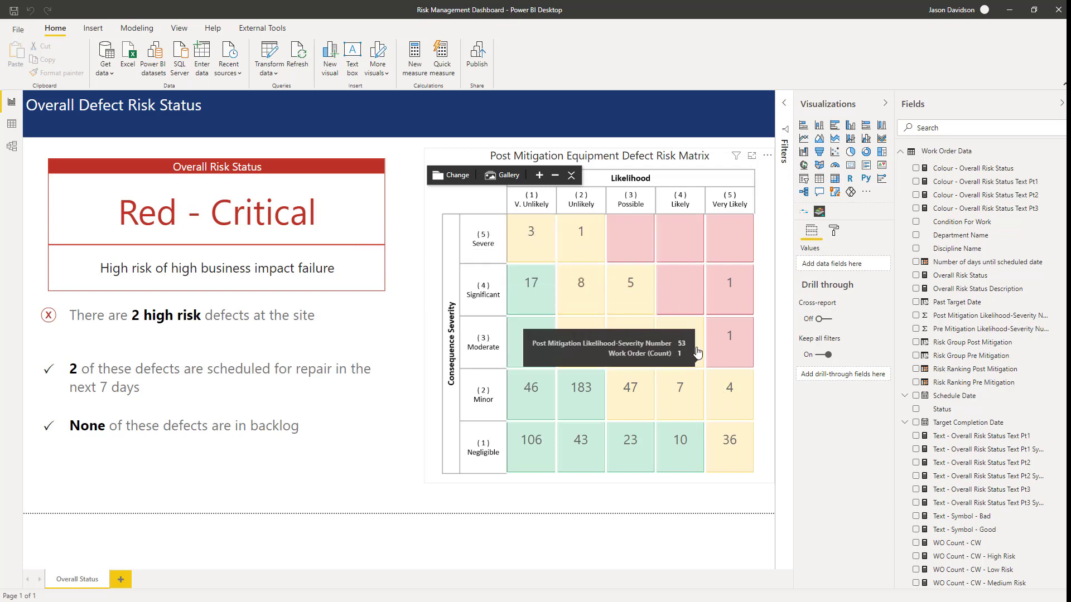
Add a new report page and name it Work Orders
left_click(120, 580)
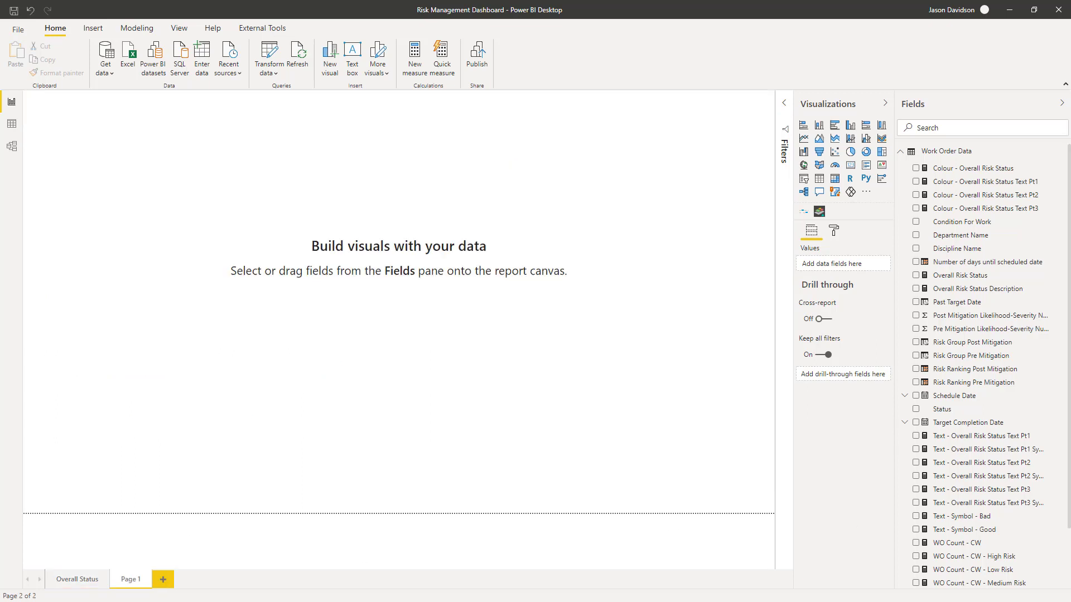
double_click(129, 580)
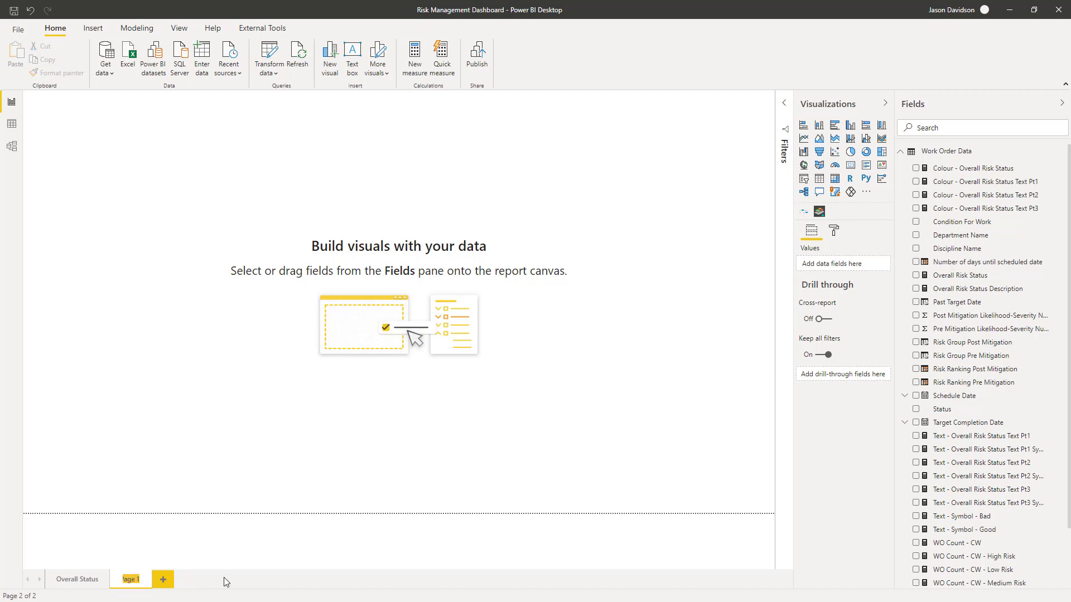
type("Orders")
key("Return")
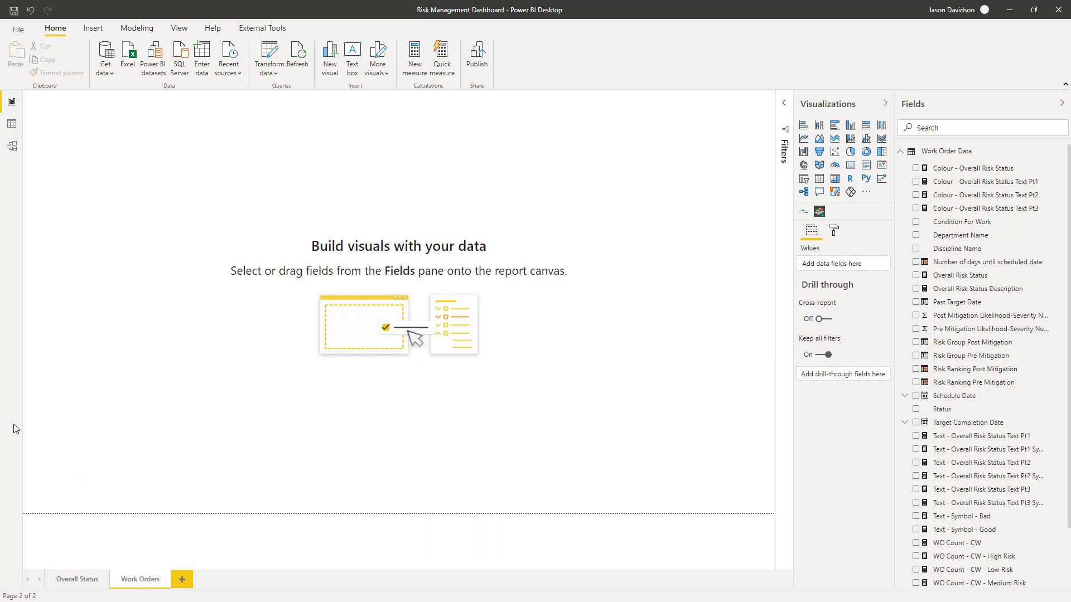
Copy the blue title banner from the Overall Status page onto the Work Orders page
left_click(67, 580)
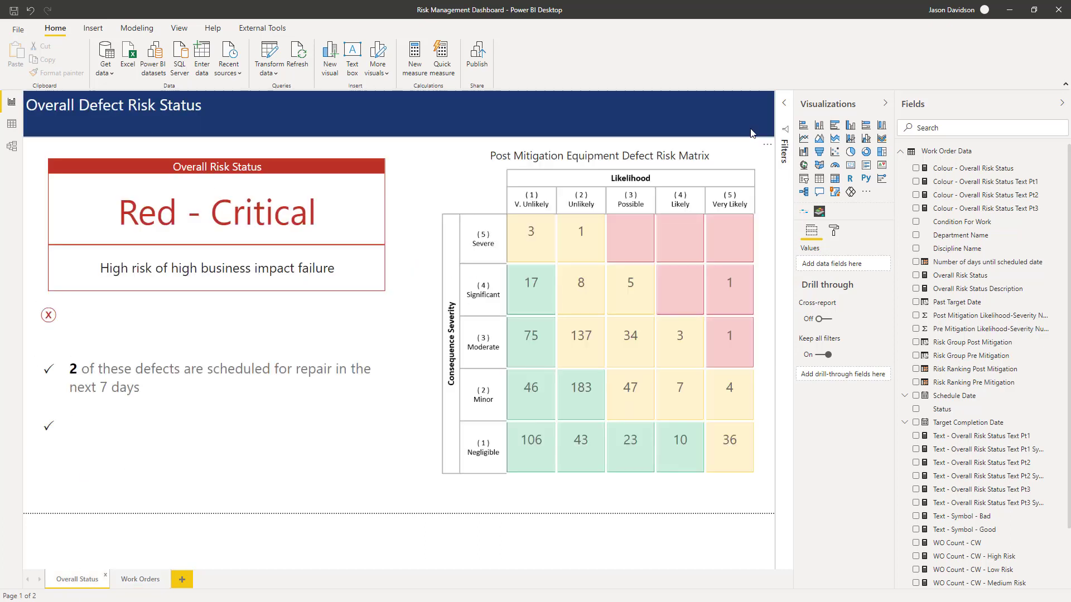
left_click(452, 133)
left_click(450, 136)
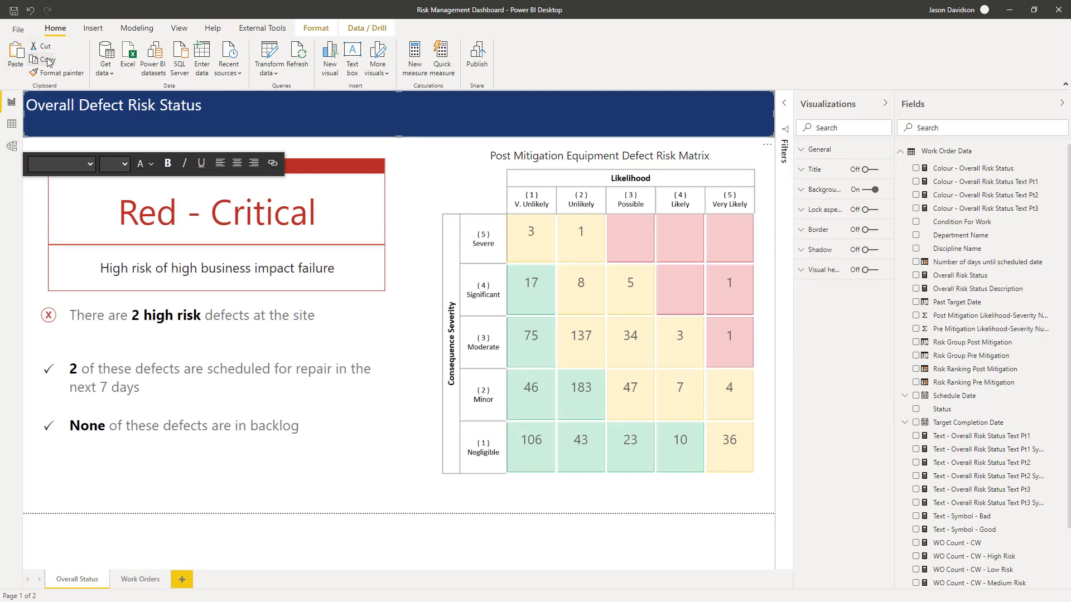
left_click(140, 580)
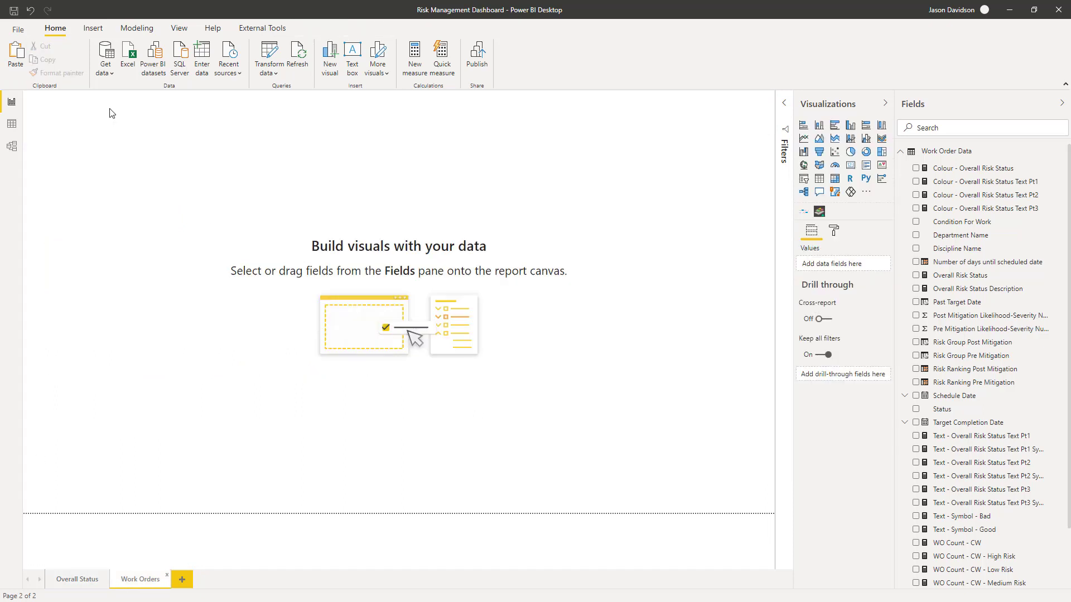
key("ctrl+v")
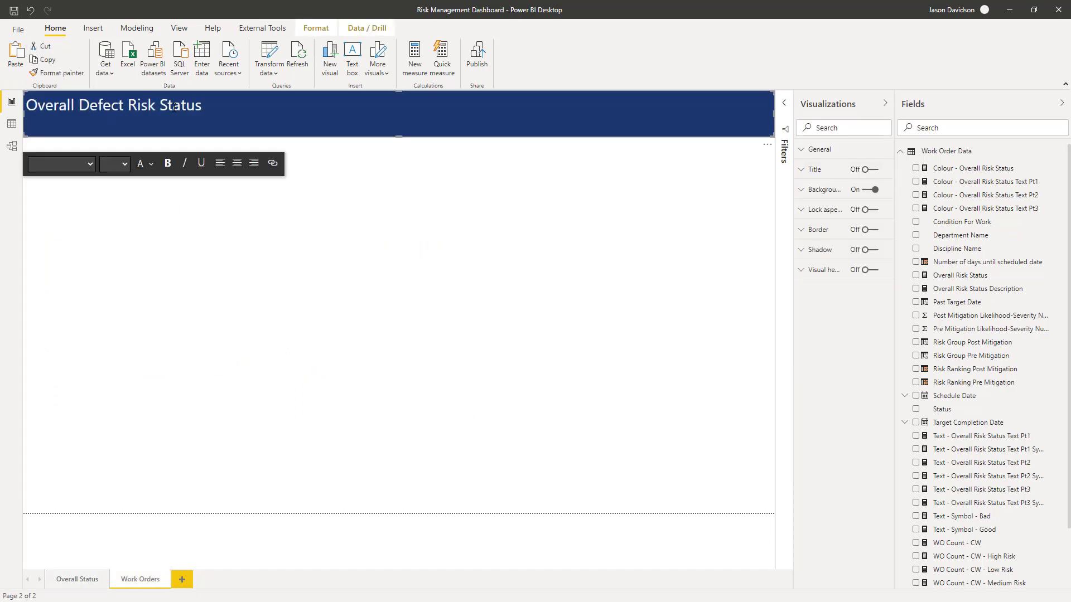
Replace the text of the Work Orders page banner with "Post Mitigation Risk Matrix" in white
triple_click(37, 102)
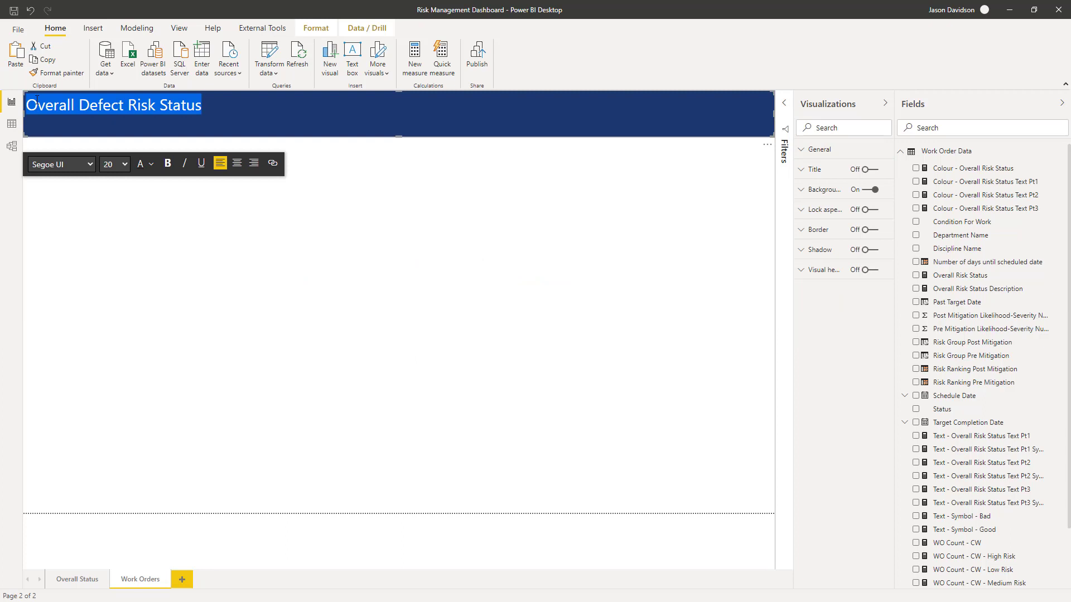
type("Work")
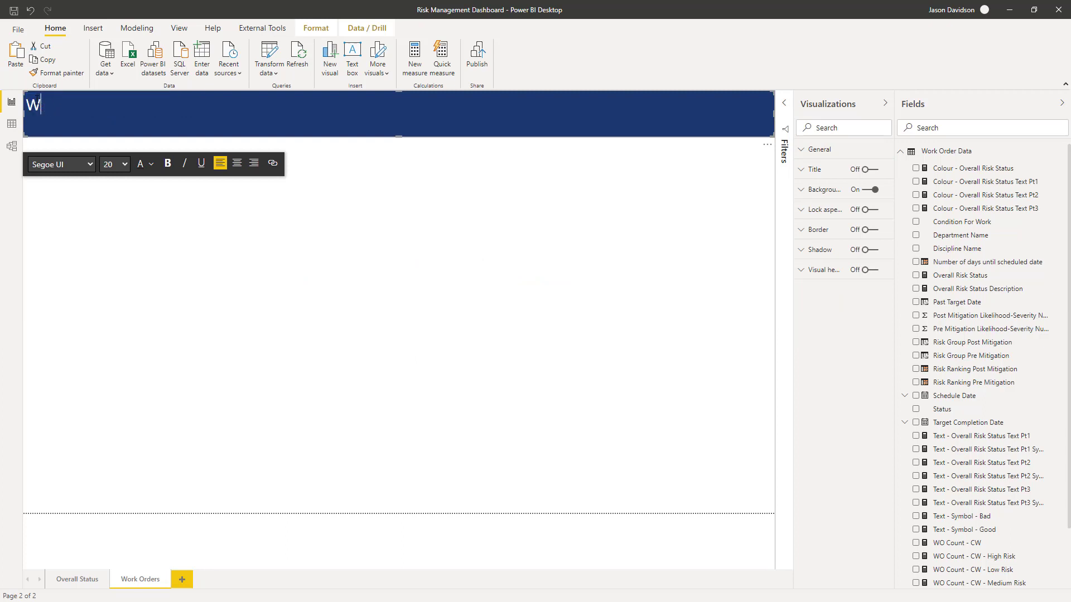
key("BackSpace")
left_click_drag(19, 97, 7, 97)
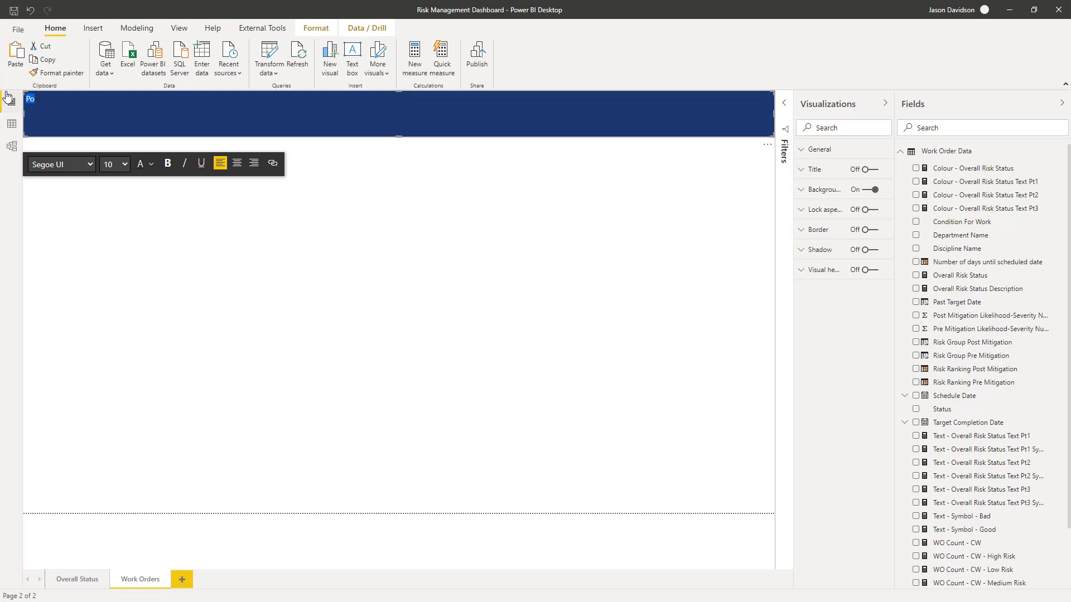
left_click(149, 164)
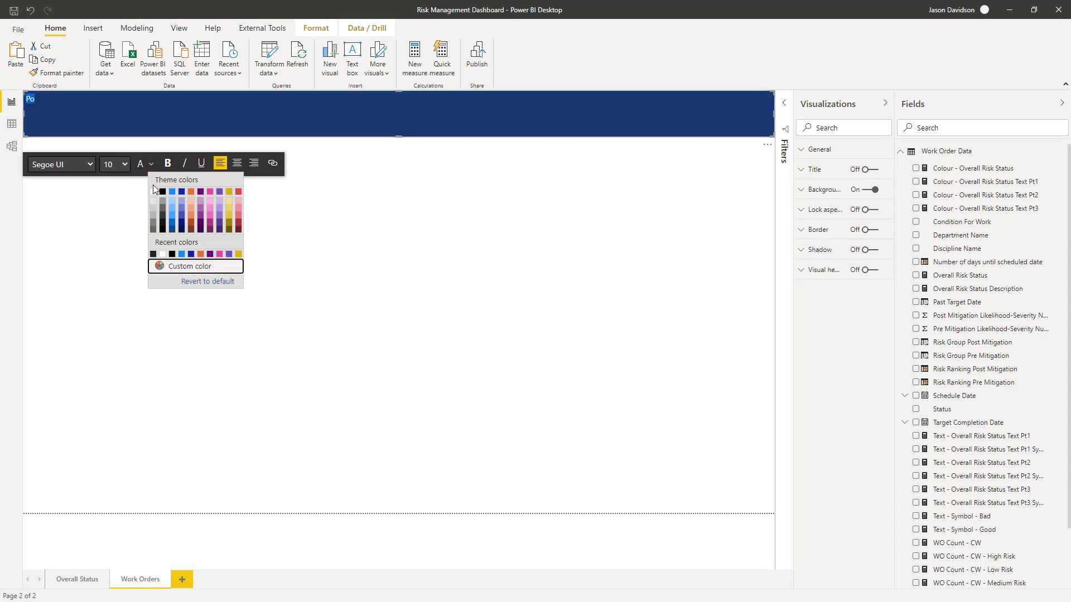
left_click(153, 192)
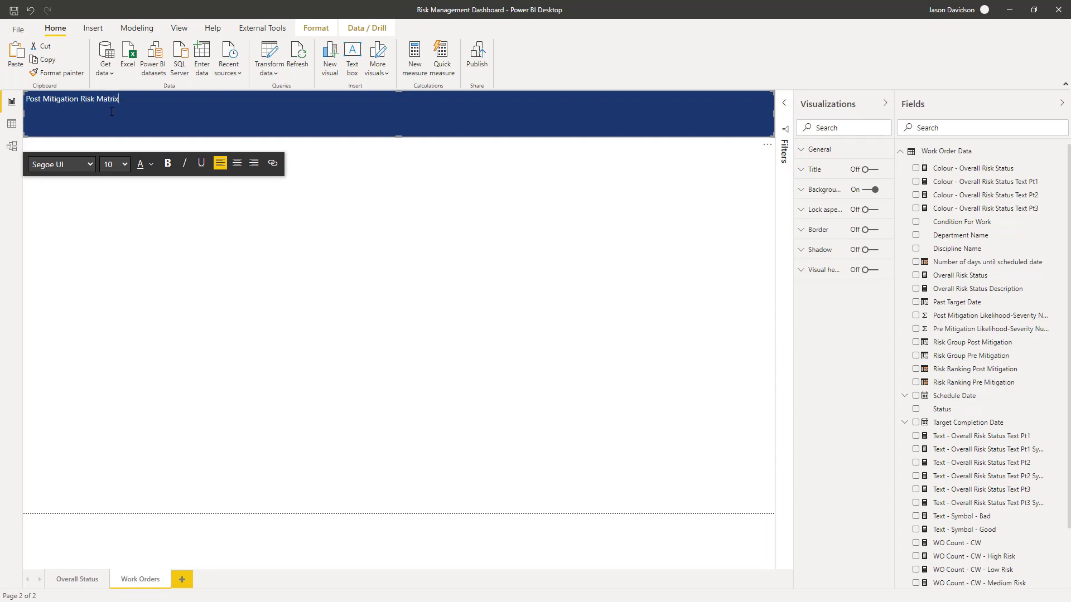
type("st")
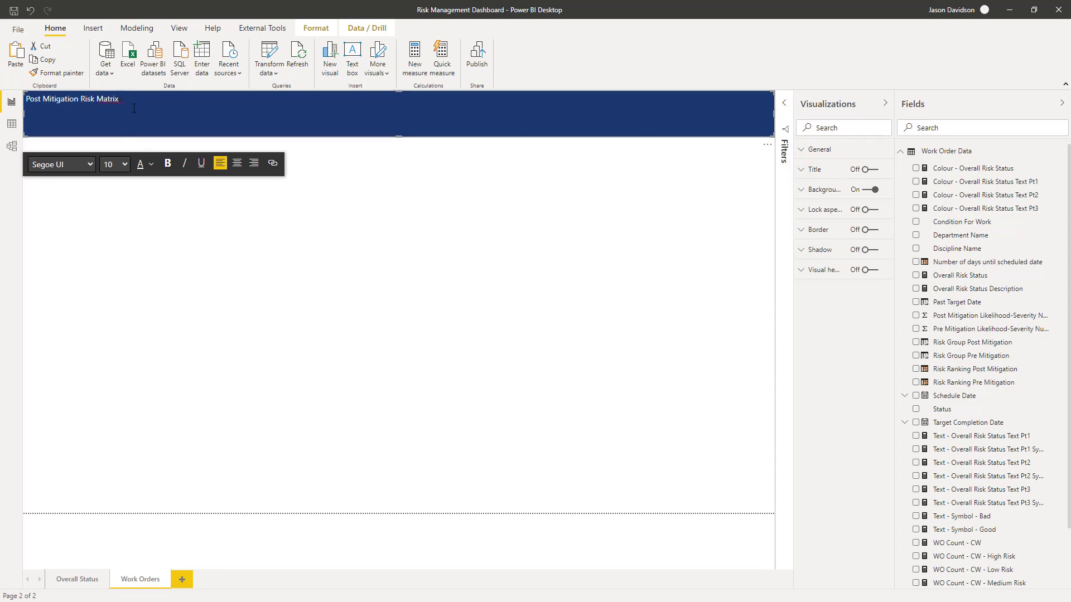
key("ctrl+a")
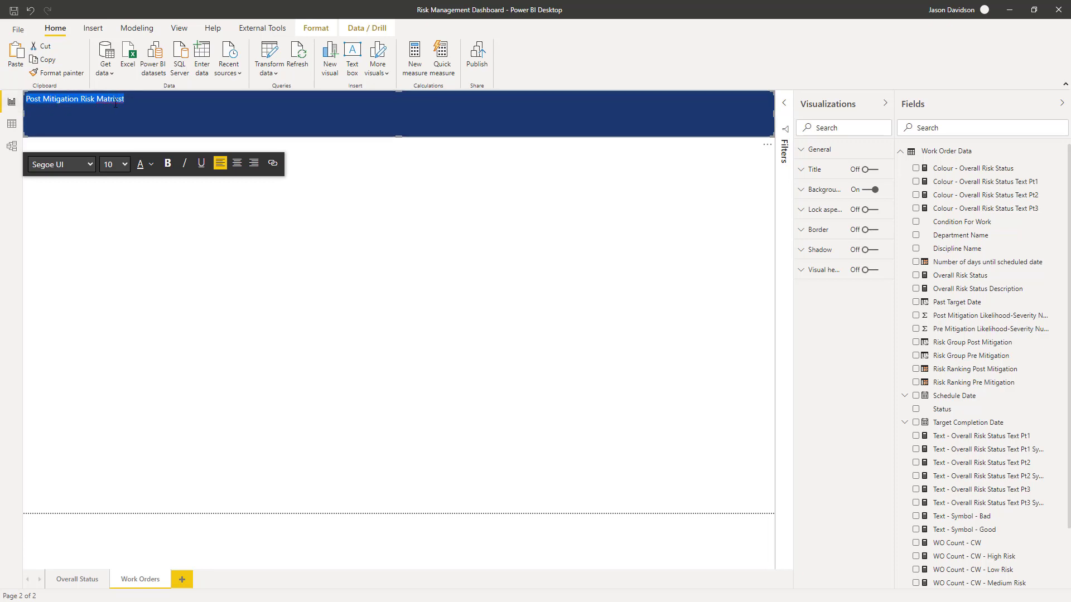
key("ctrl+z")
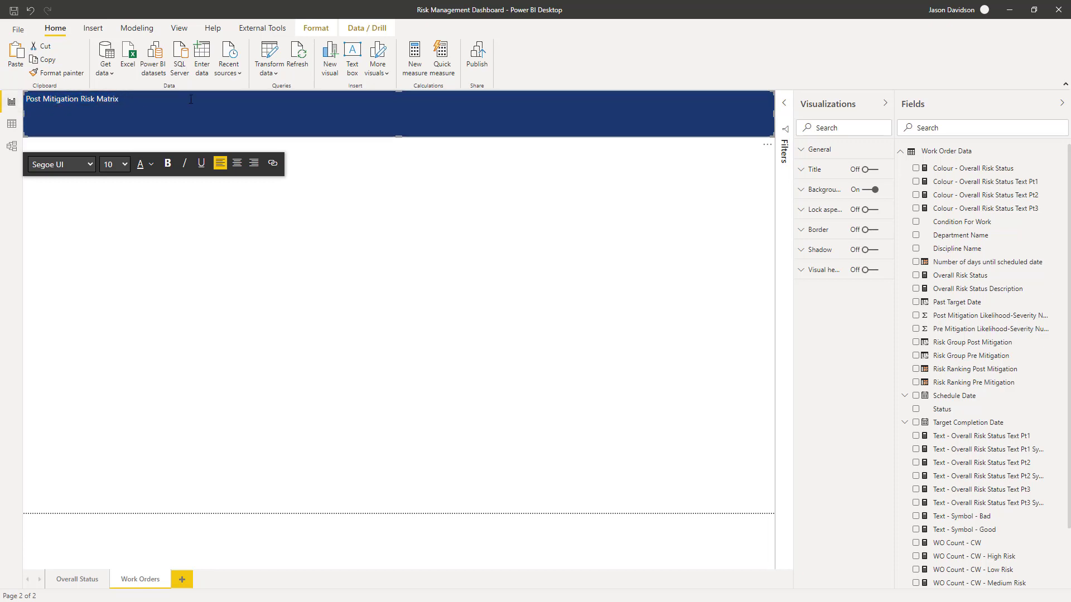
Set the font size of the Work Orders banner title to 20
left_click_drag(134, 100, 8, 101)
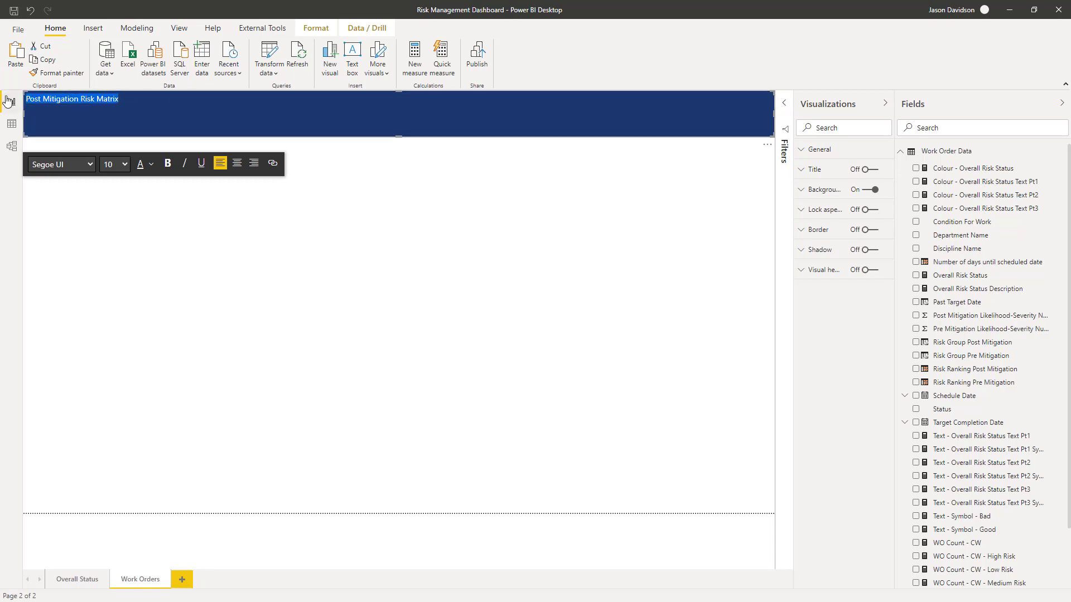
left_click(125, 164)
left_click(112, 284)
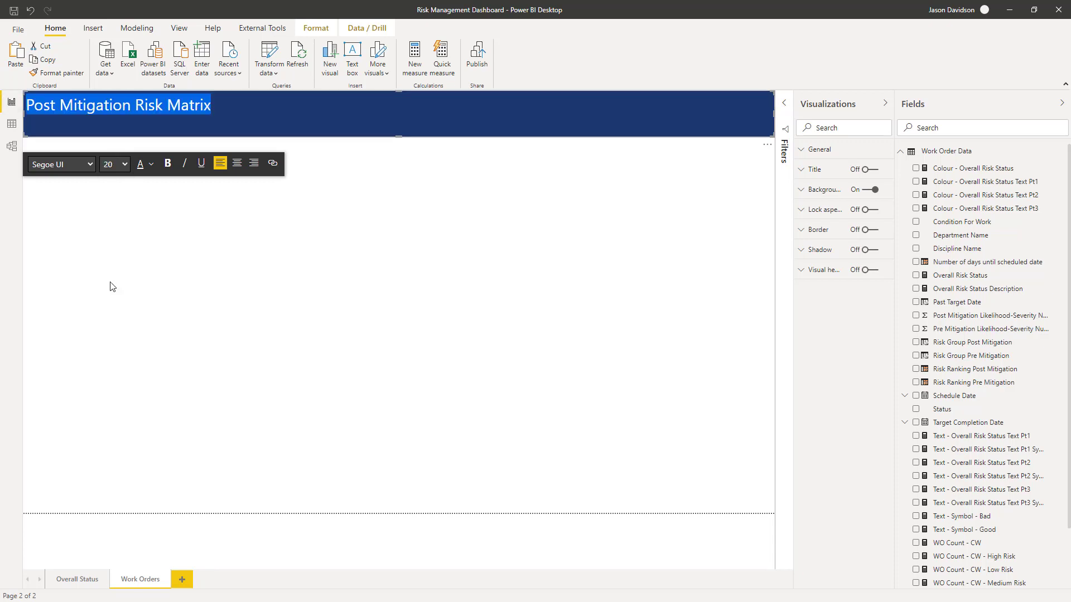
left_click(288, 159)
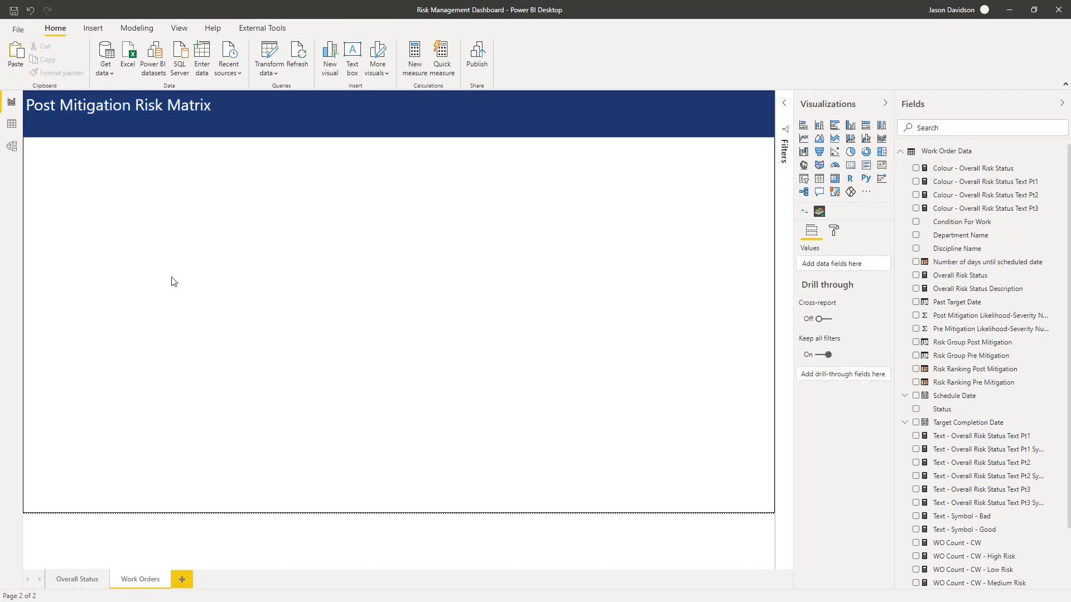
Copy the Post Mitigation Equipment Defect Risk Matrix visual from the Overall Status page onto the Work Orders page
left_click(78, 579)
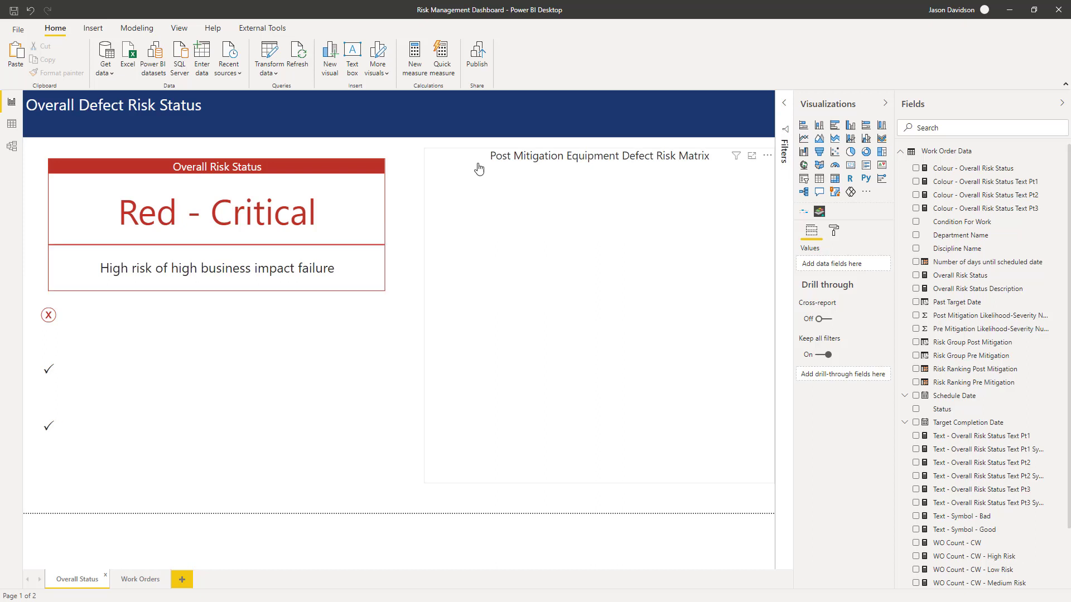
left_click(446, 159)
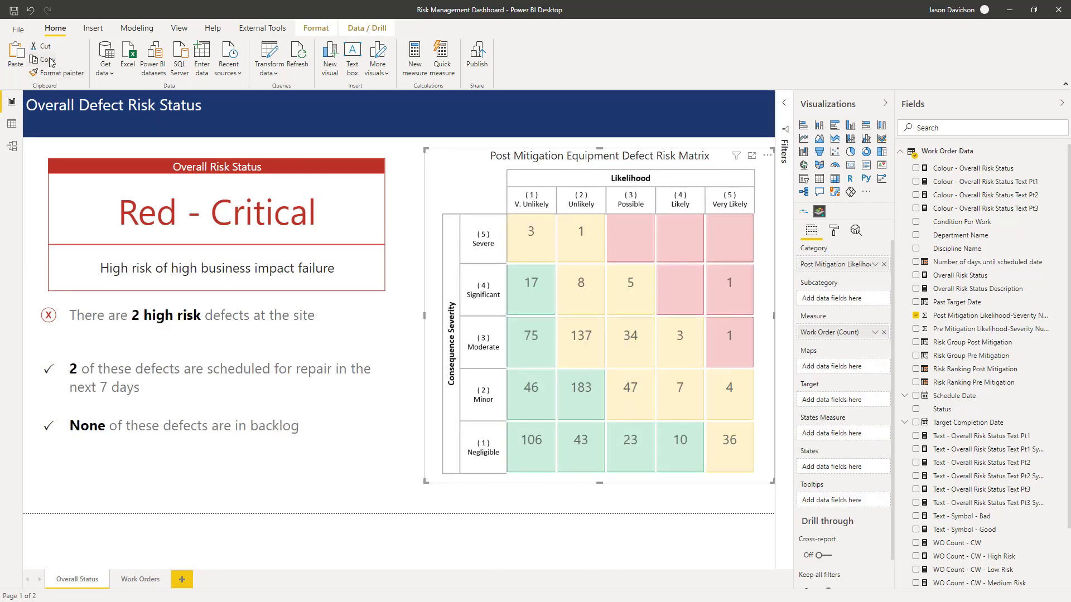
left_click(79, 105)
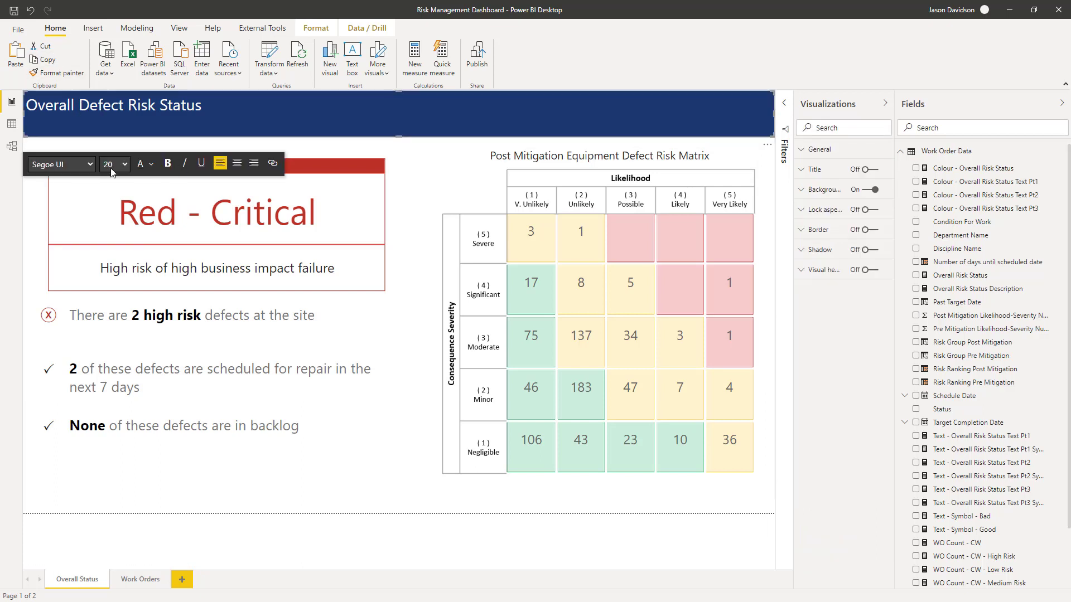
left_click(141, 582)
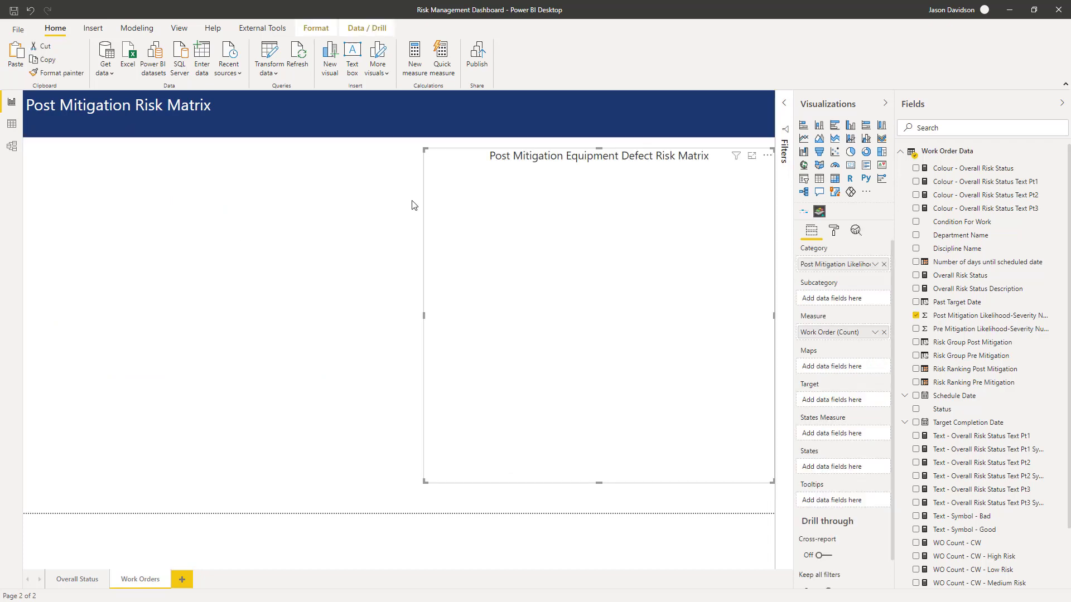
Move the risk matrix to the page's left edge below the banner and shrink it to about a third of the page width
left_click_drag(446, 158, 50, 153)
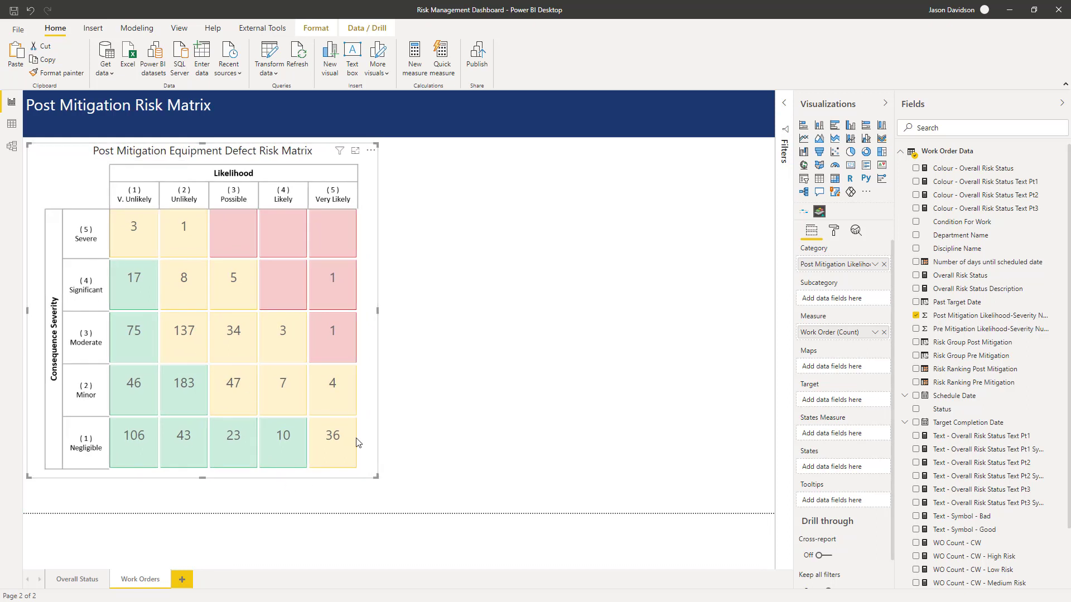
left_click_drag(377, 477, 294, 387)
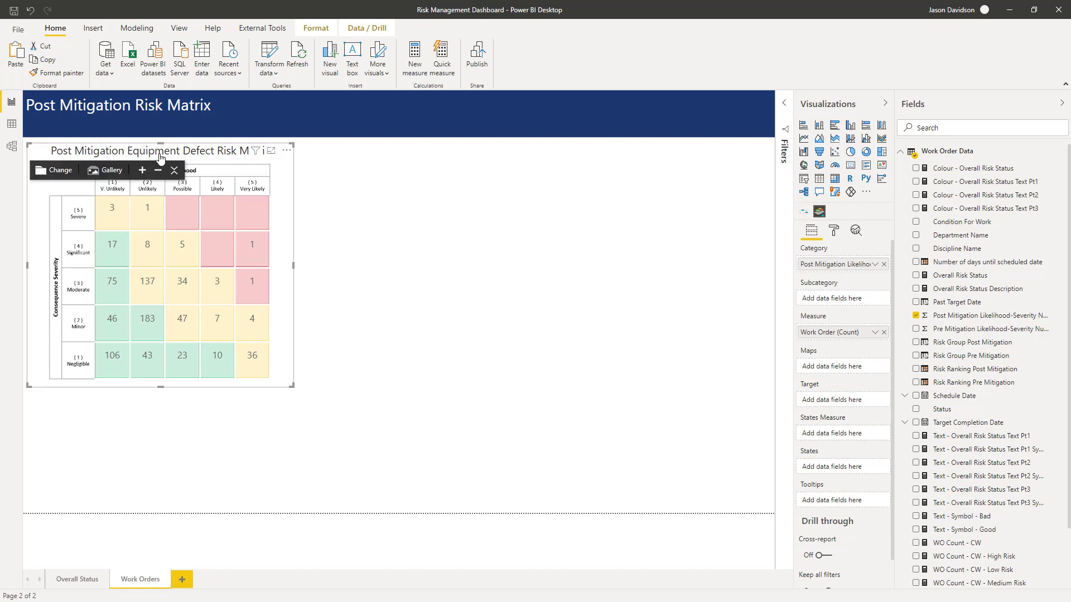
left_click(410, 183)
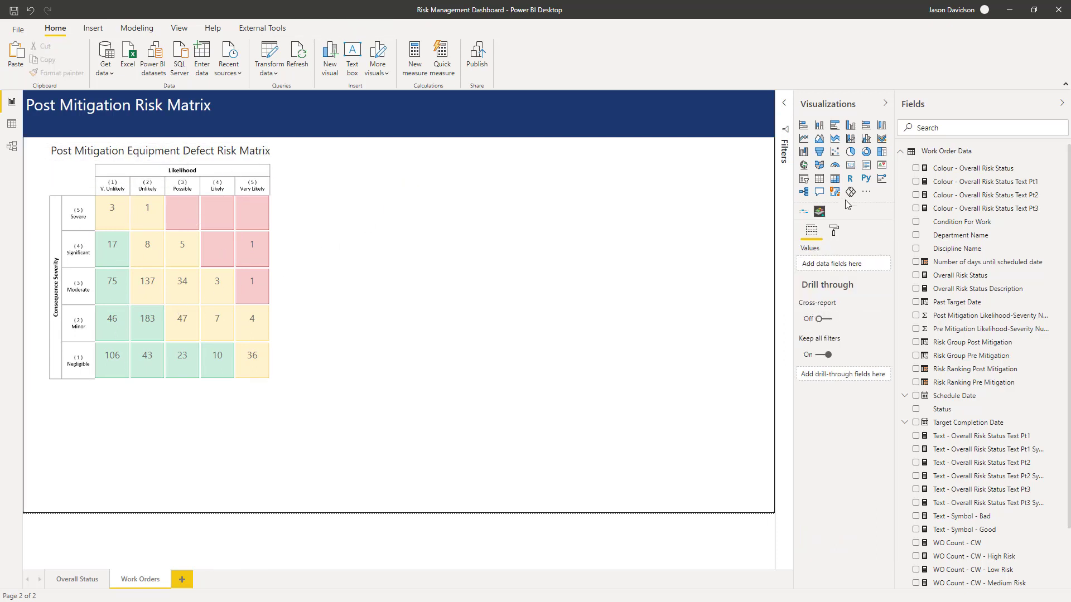
Insert a table visual beside the risk matrix and enlarge it to fill the rest of the page below the banner
left_click(819, 180)
left_click_drag(174, 390, 437, 147)
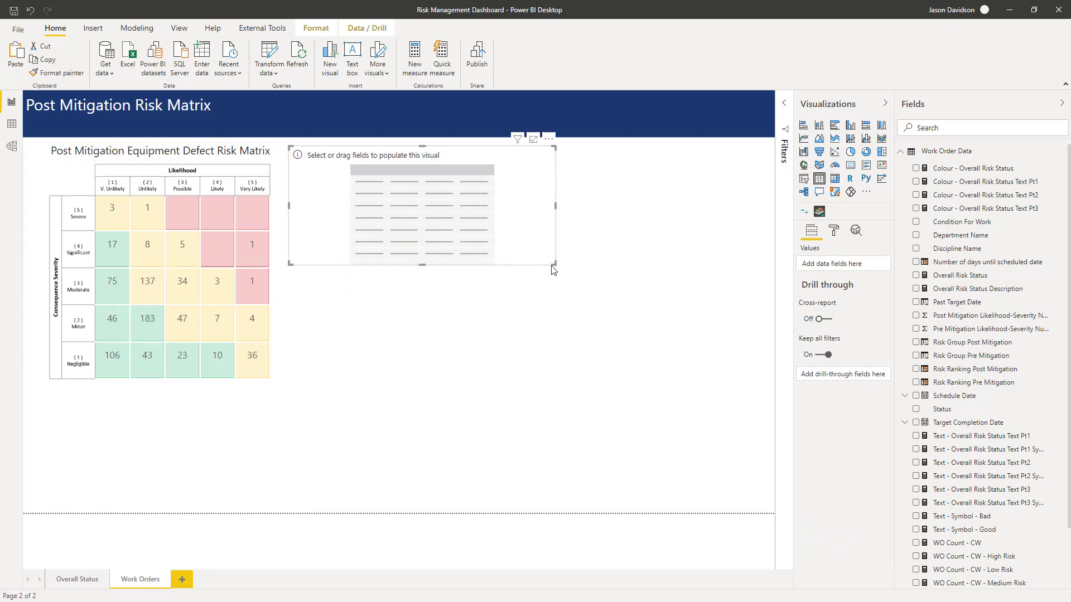
left_click_drag(552, 268, 767, 503)
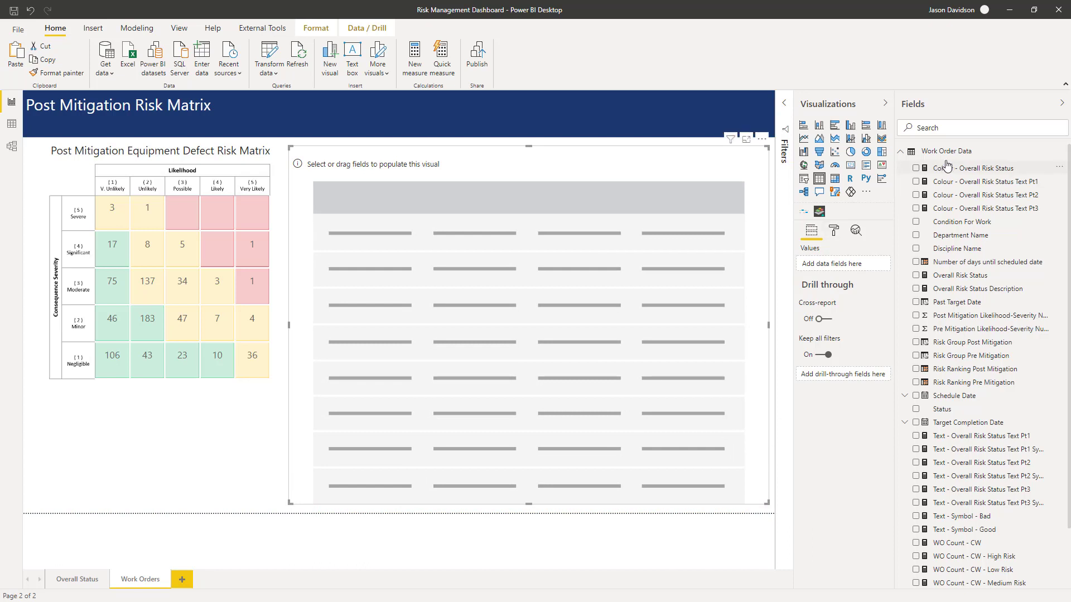
Add the Work Order Number and Work Order Description fields as columns of the new table
left_click(945, 128)
type("work")
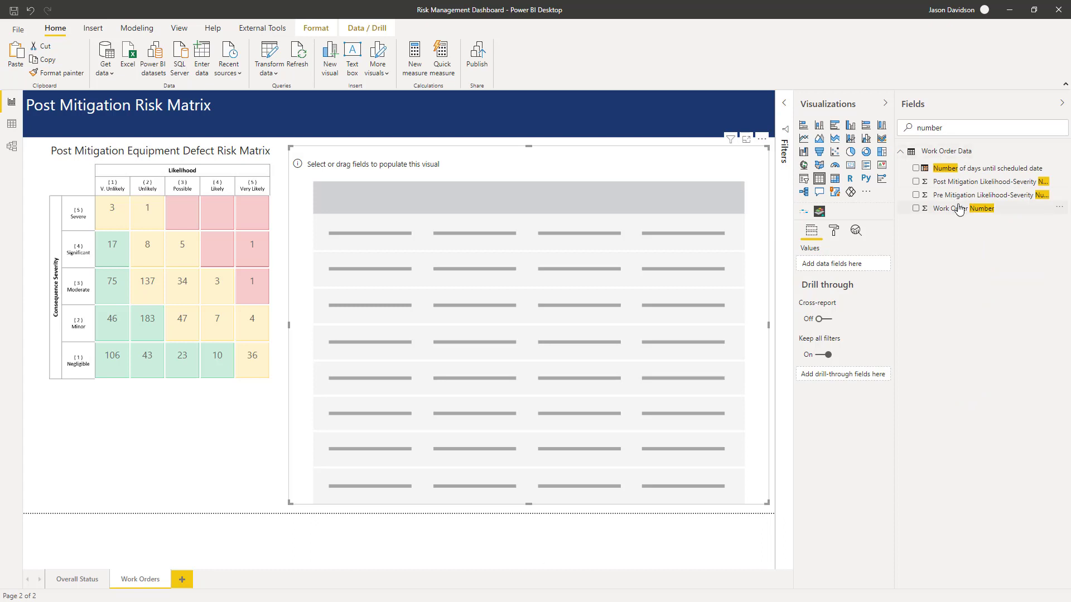
left_click_drag(955, 208, 837, 265)
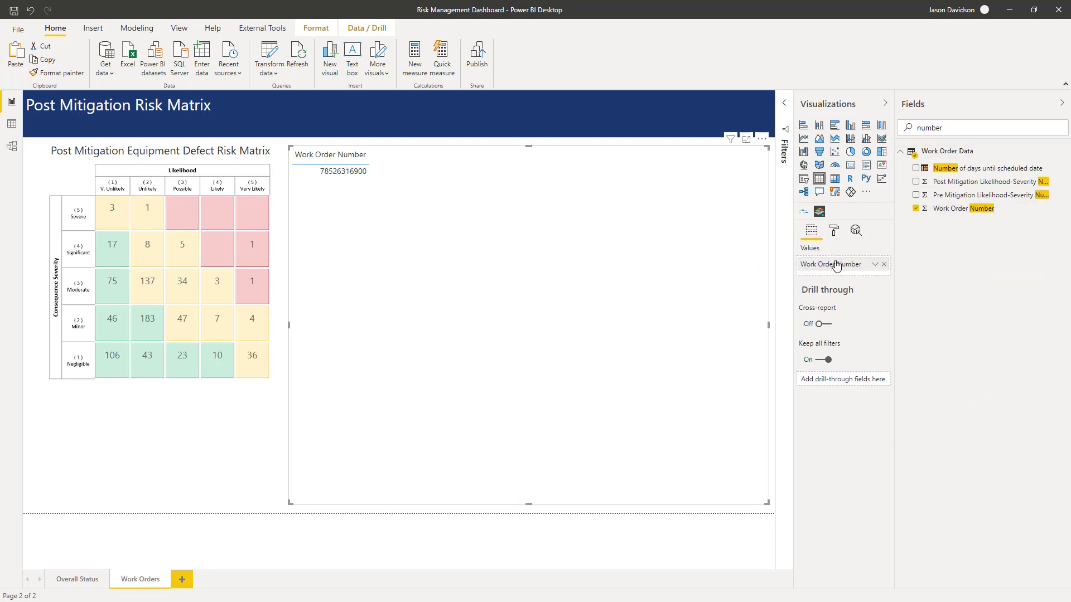
left_click_drag(957, 129, 893, 127)
type("des")
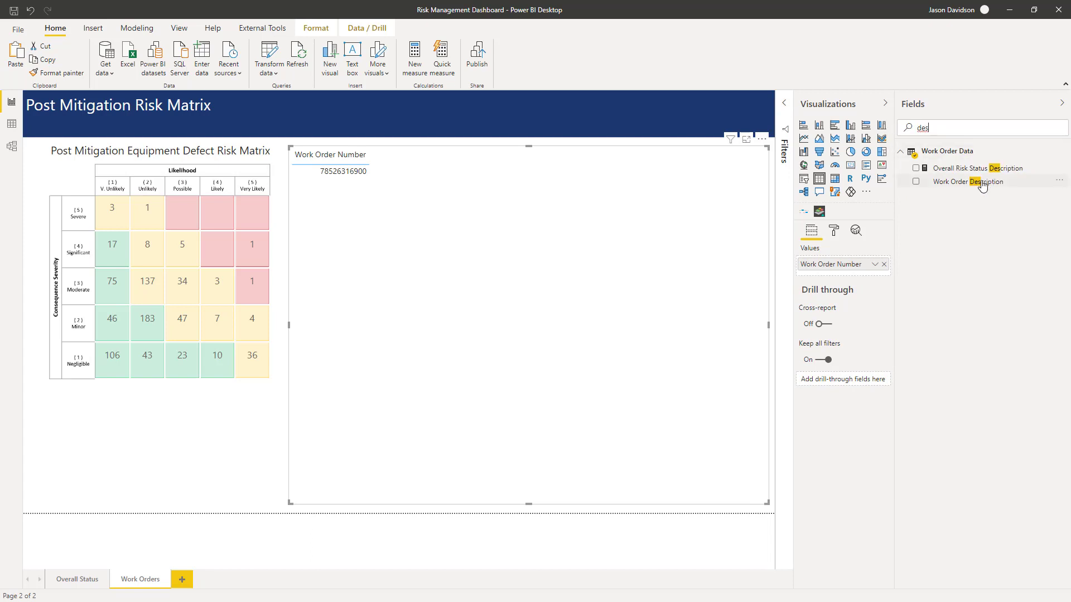
left_click_drag(976, 182, 848, 278)
Add the work order Status field as the table's third column
left_click_drag(913, 129, 927, 130)
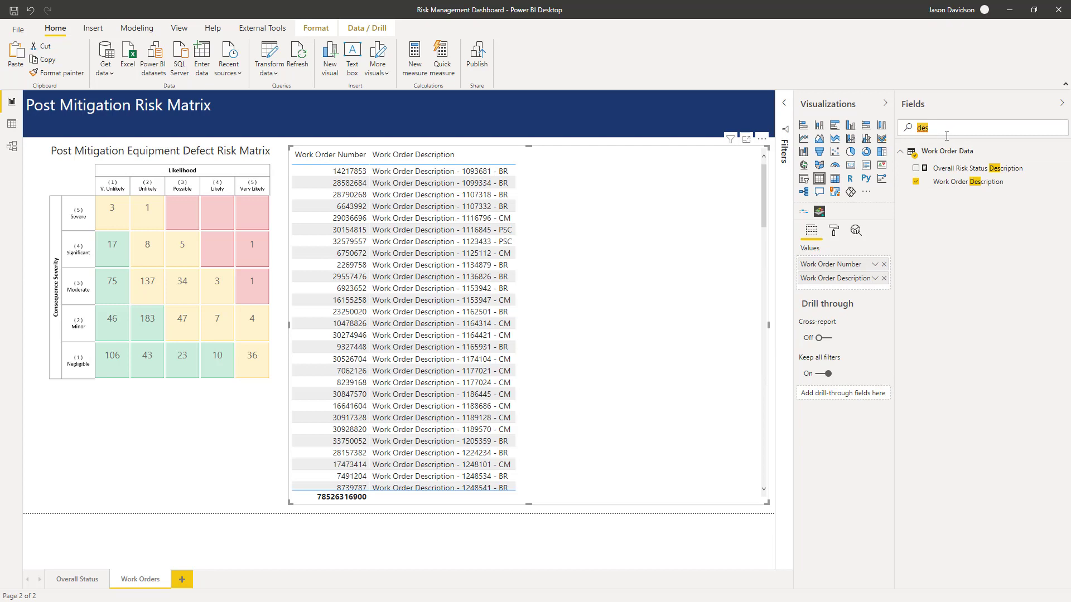
type("status")
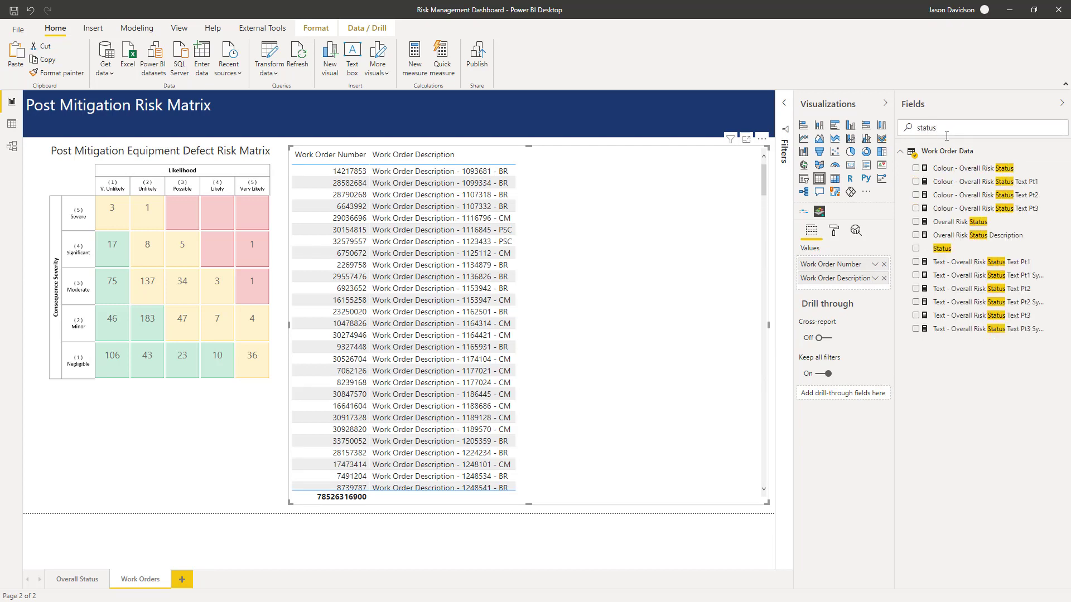
left_click_drag(946, 248, 842, 292)
Add the Discipline Name and Department Name fields as the table's fourth and fifth columns
left_click_drag(963, 130, 888, 132)
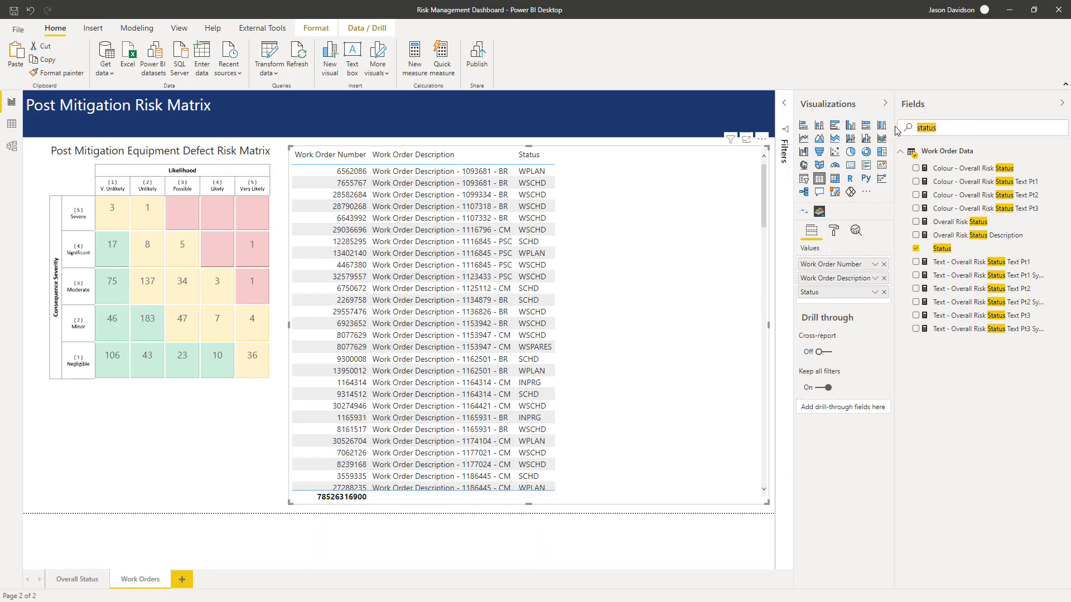
type("di")
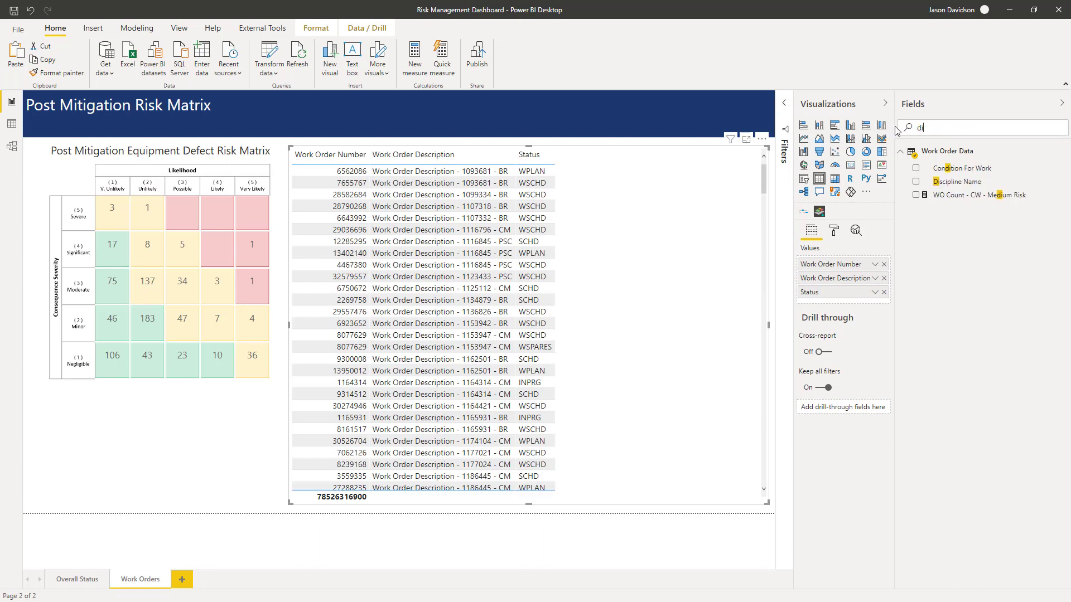
type("sc")
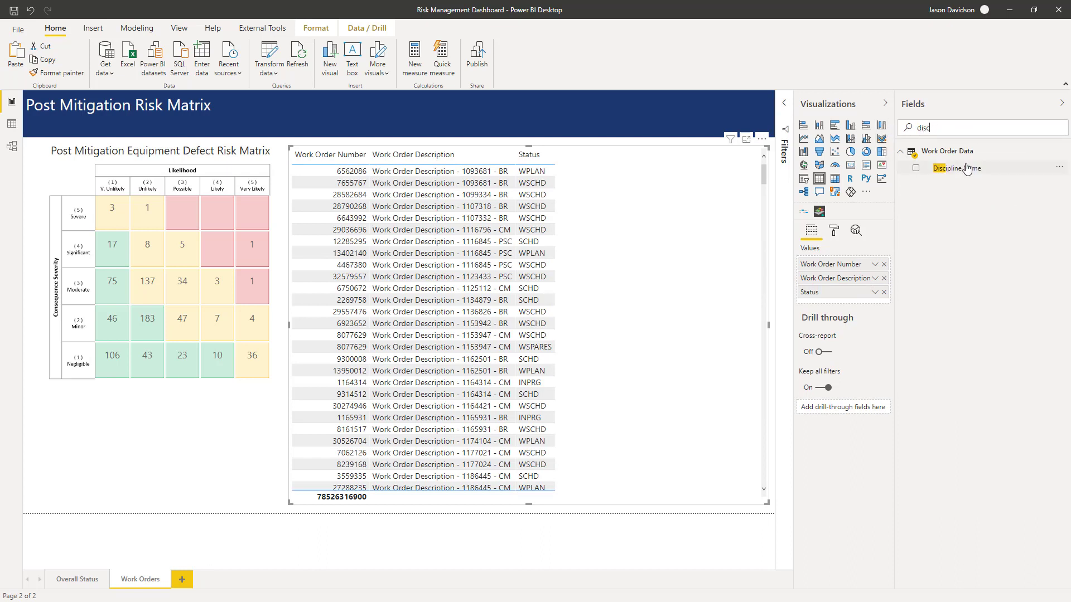
left_click_drag(960, 168, 840, 304)
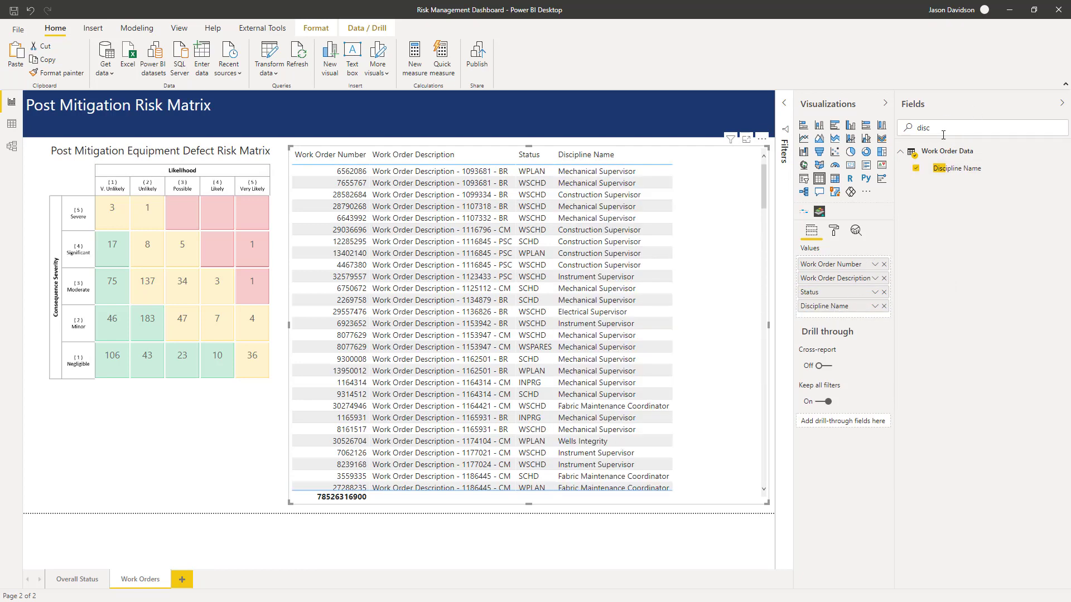
left_click_drag(939, 131, 908, 134)
left_click_drag(912, 280, 873, 312)
Add the Risk Ranking Post Mitigation field as a table column after Department Name
left_click_drag(939, 126, 886, 129)
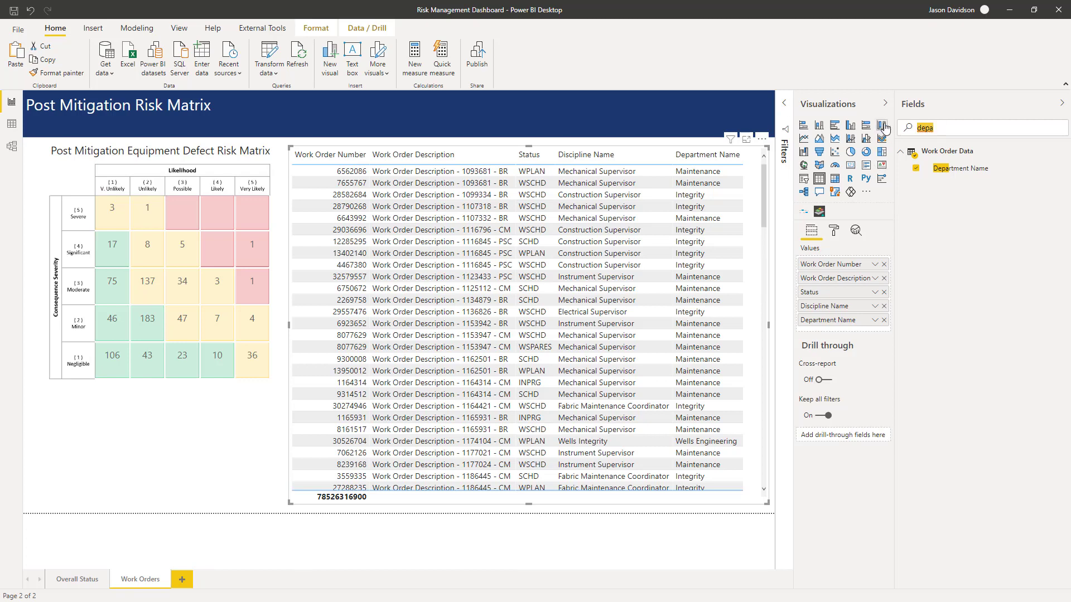
type("risk")
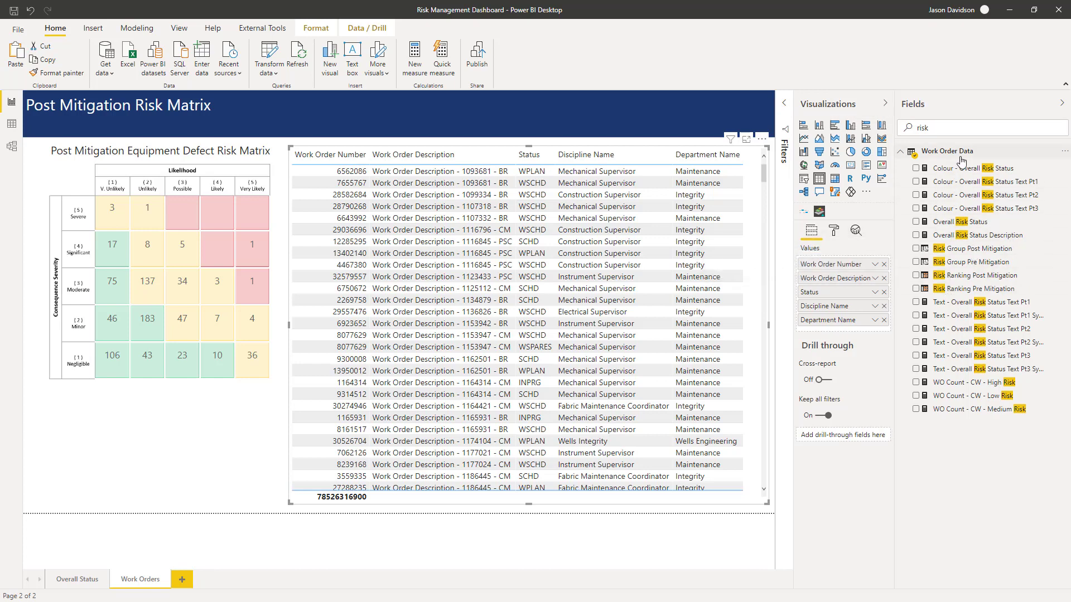
type("n")
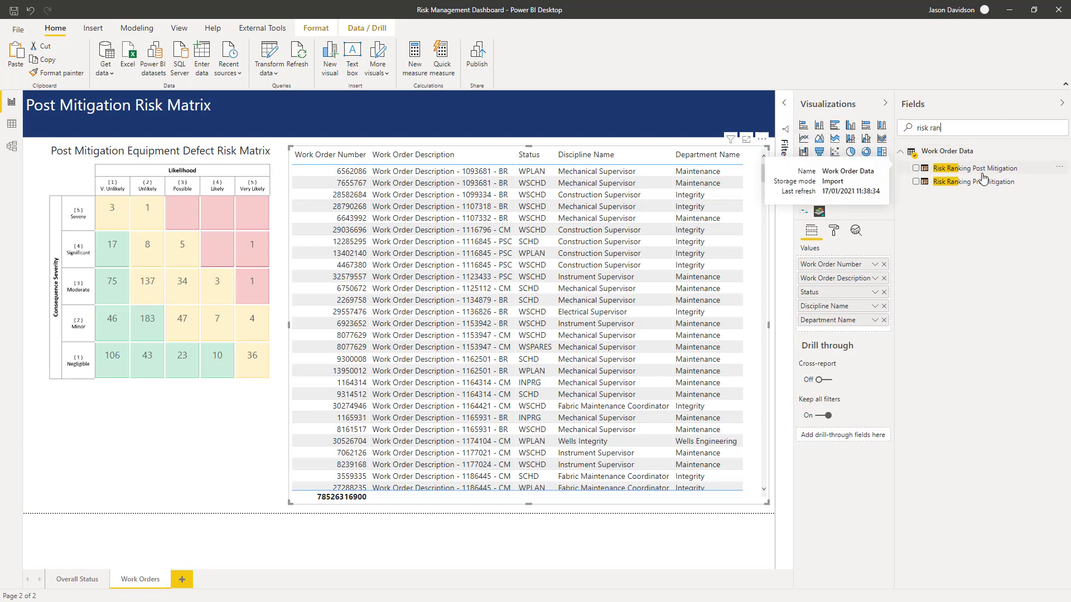
left_click_drag(968, 176, 855, 326)
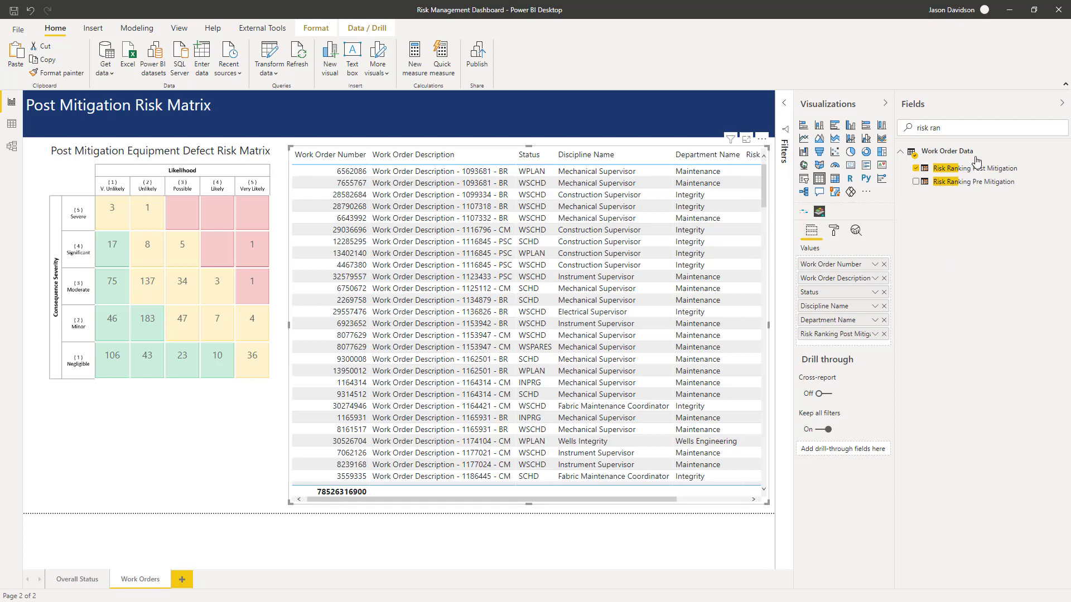
Add Target Completion Date as the table's last column, shown as a plain date instead of a date hierarchy
triple_click(947, 129)
type("targ")
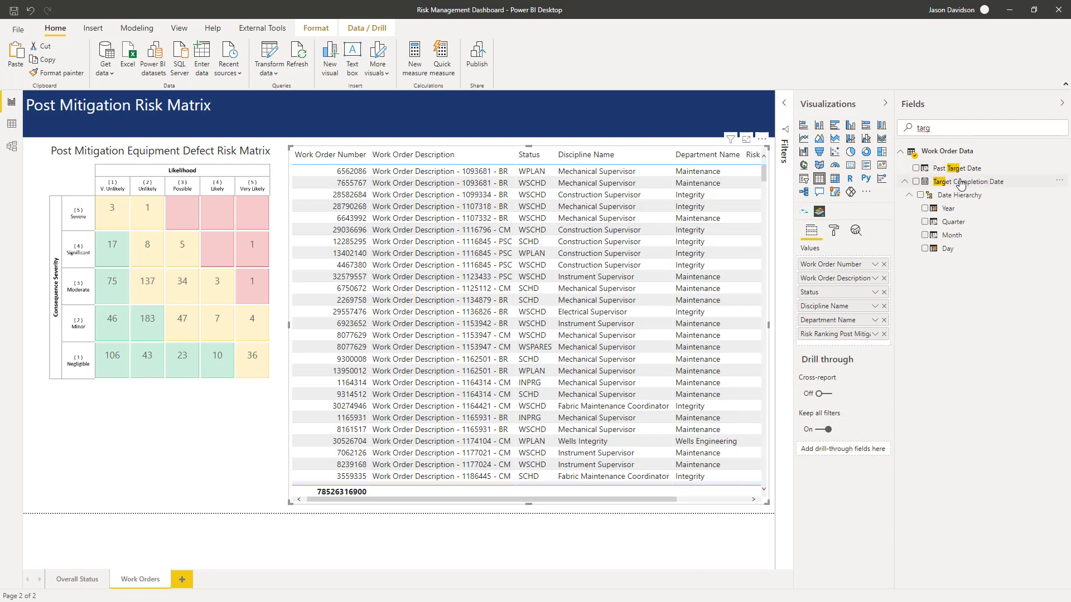
left_click_drag(961, 184, 871, 348)
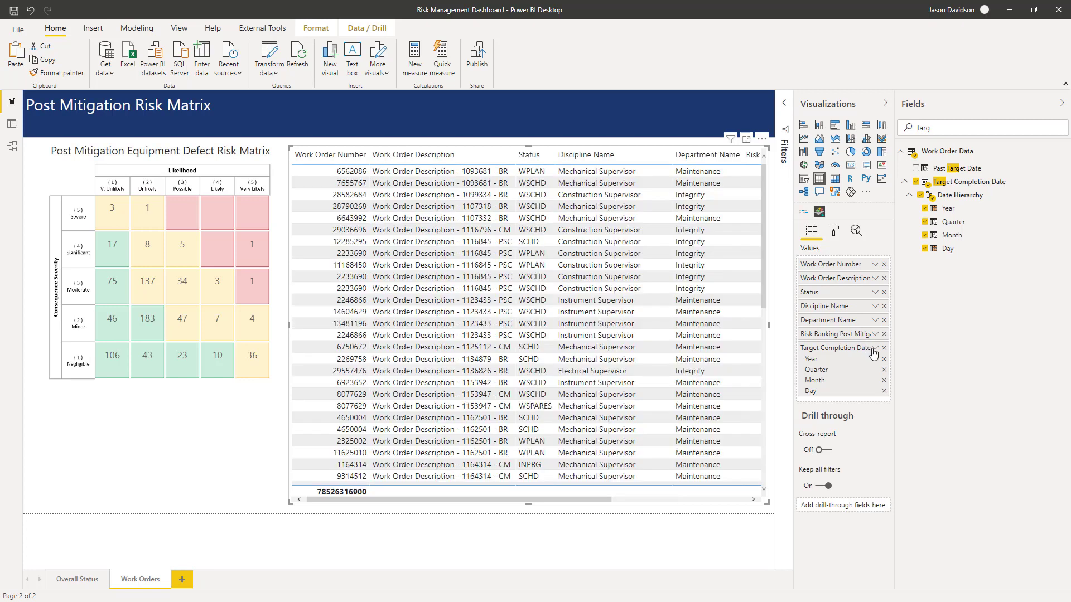
left_click(875, 349)
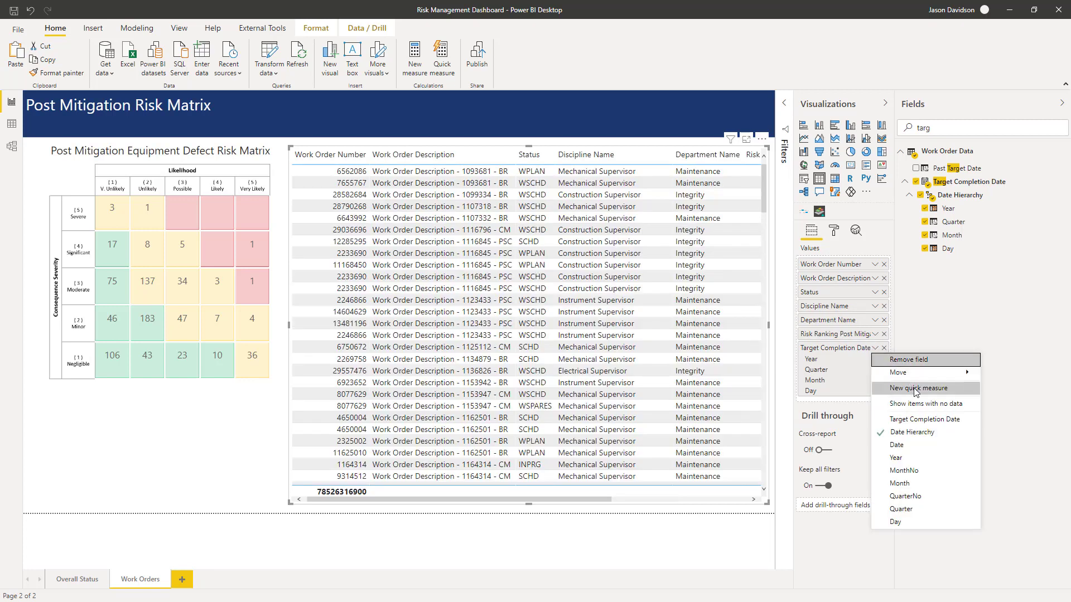
left_click(910, 419)
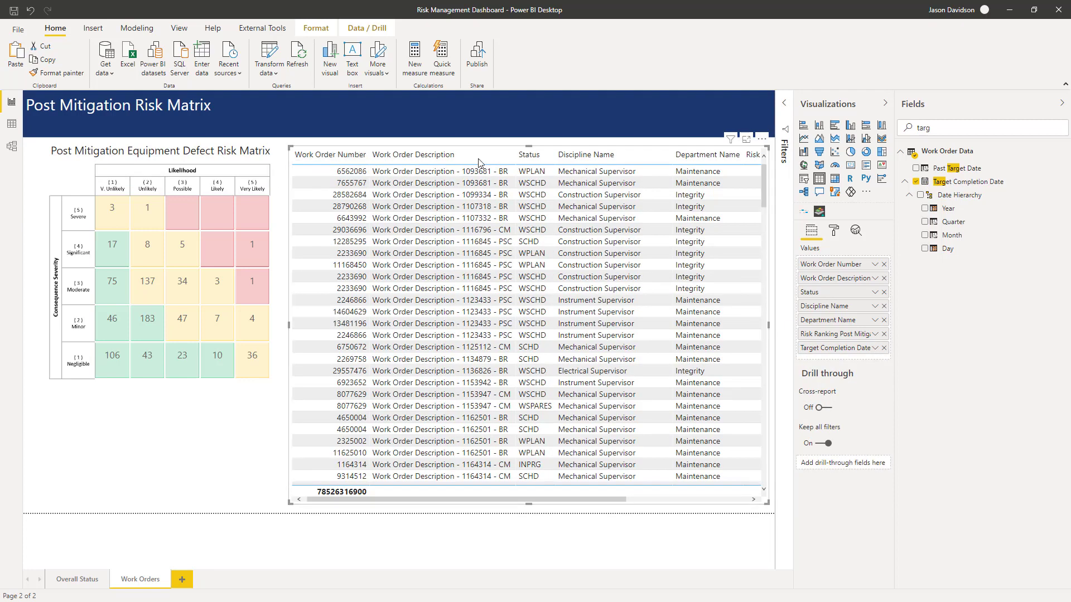
Apply the Minimal style to the work order table and narrow its Work Order Number column so the header wraps
left_click(835, 232)
left_click(820, 293)
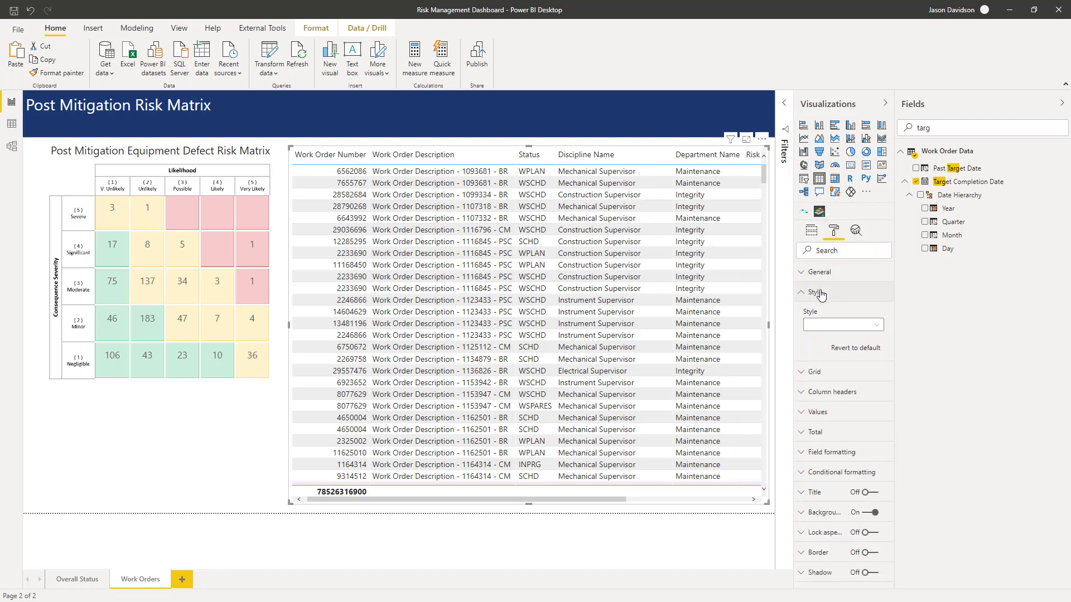
left_click(821, 327)
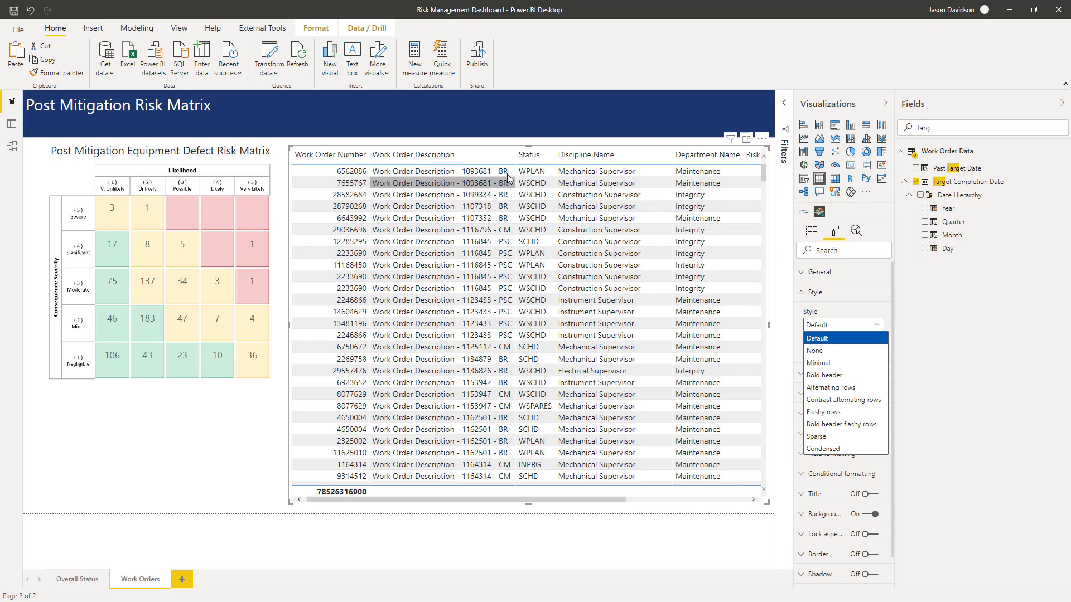
left_click(842, 363)
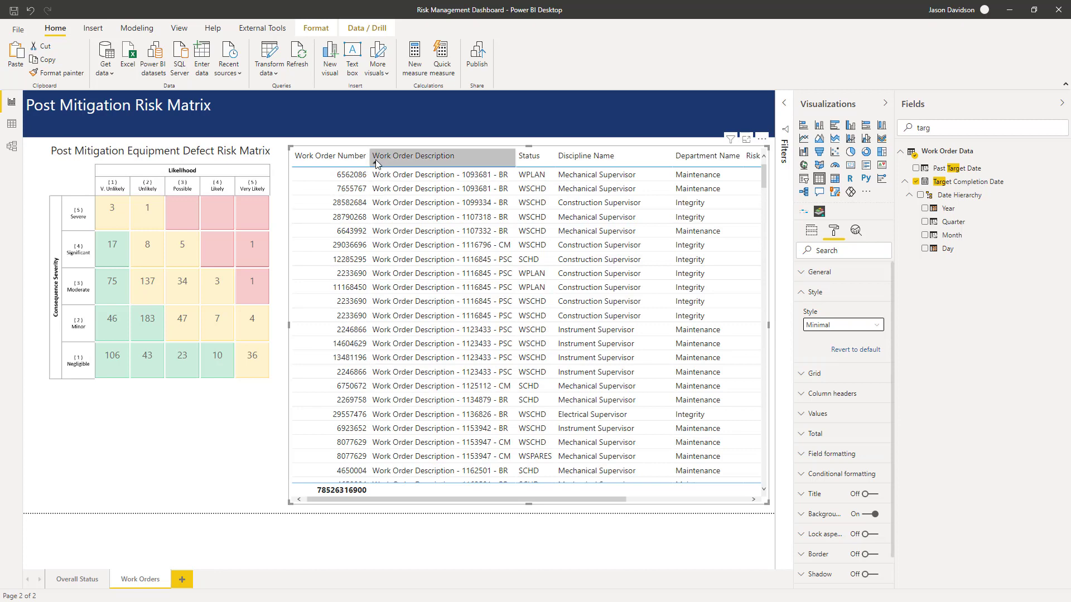
left_click_drag(350, 161, 342, 163)
left_click_drag(332, 232, 331, 232)
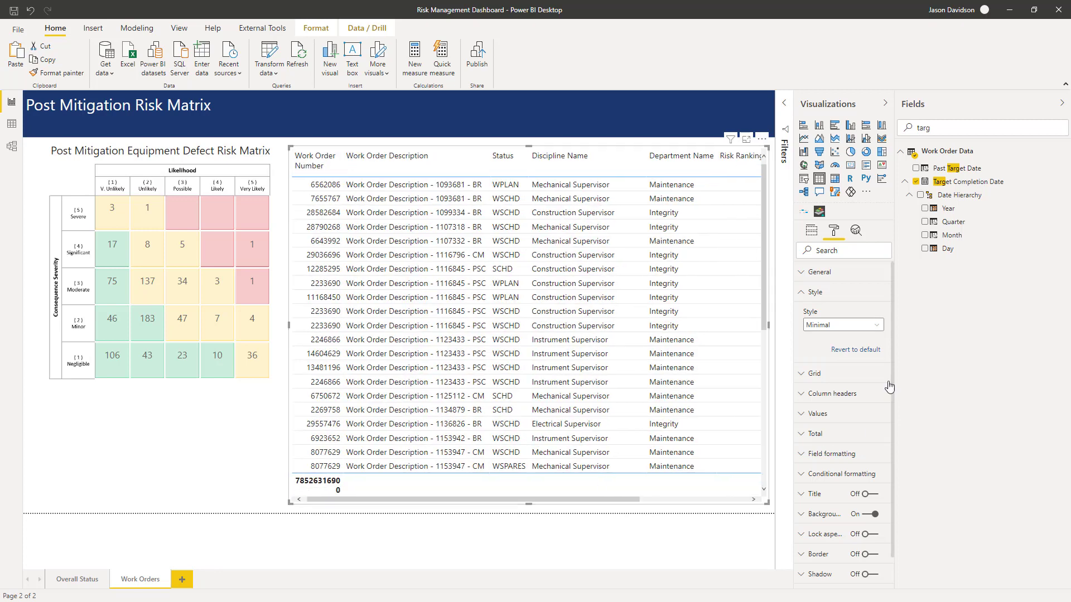
Turn off the totals row of the work order table
left_click(803, 298)
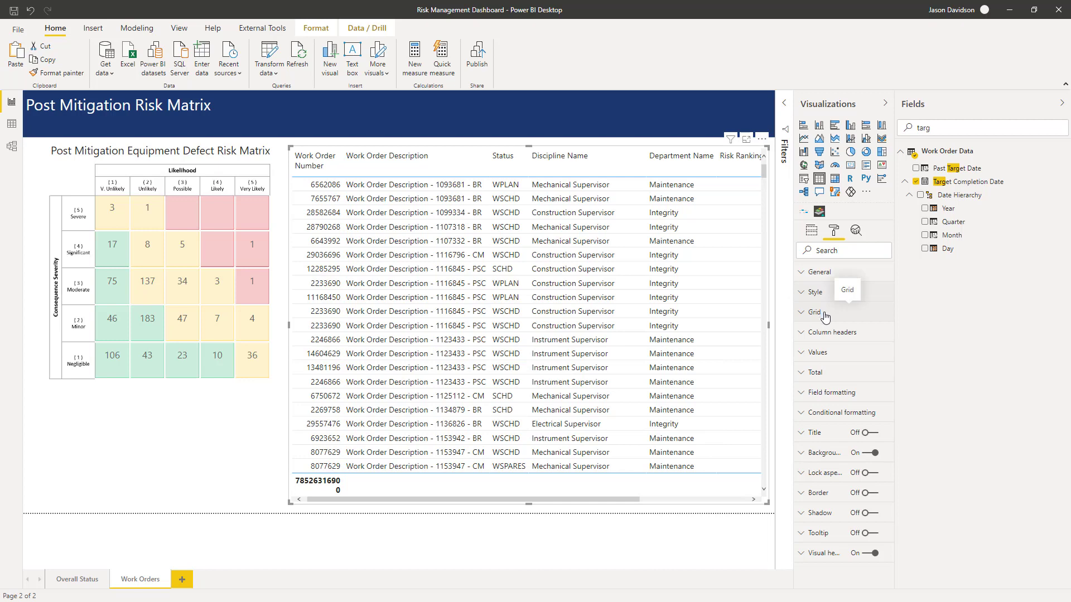
left_click(817, 374)
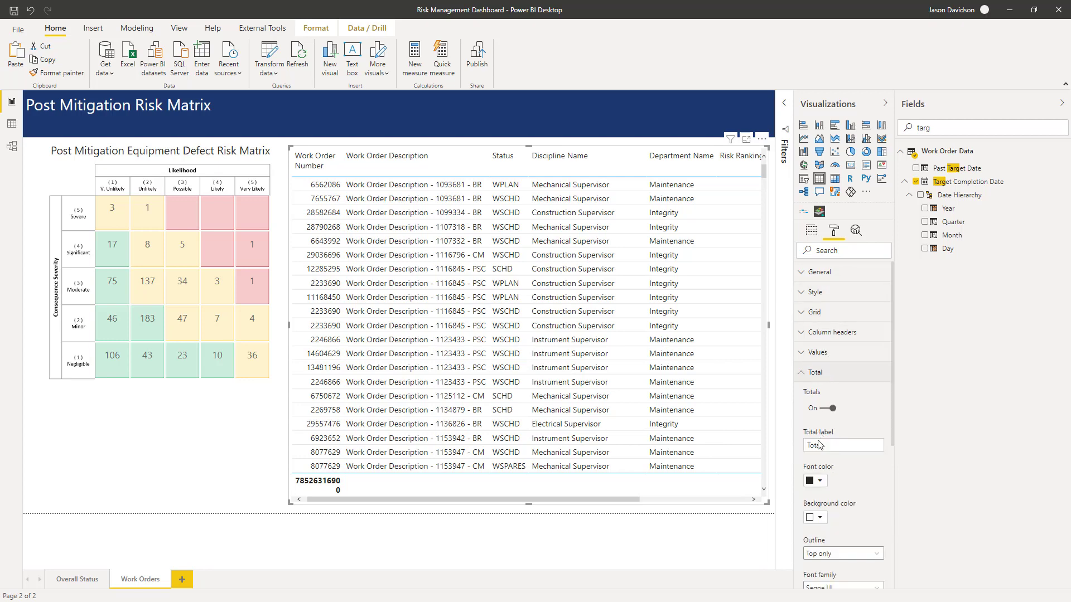
left_click(829, 408)
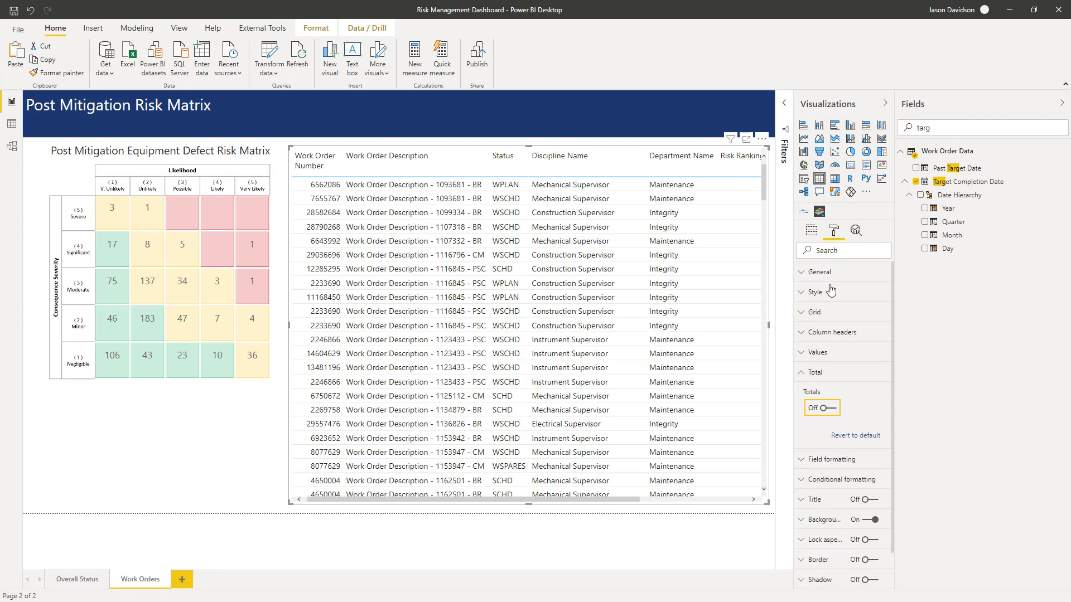
left_click(806, 374)
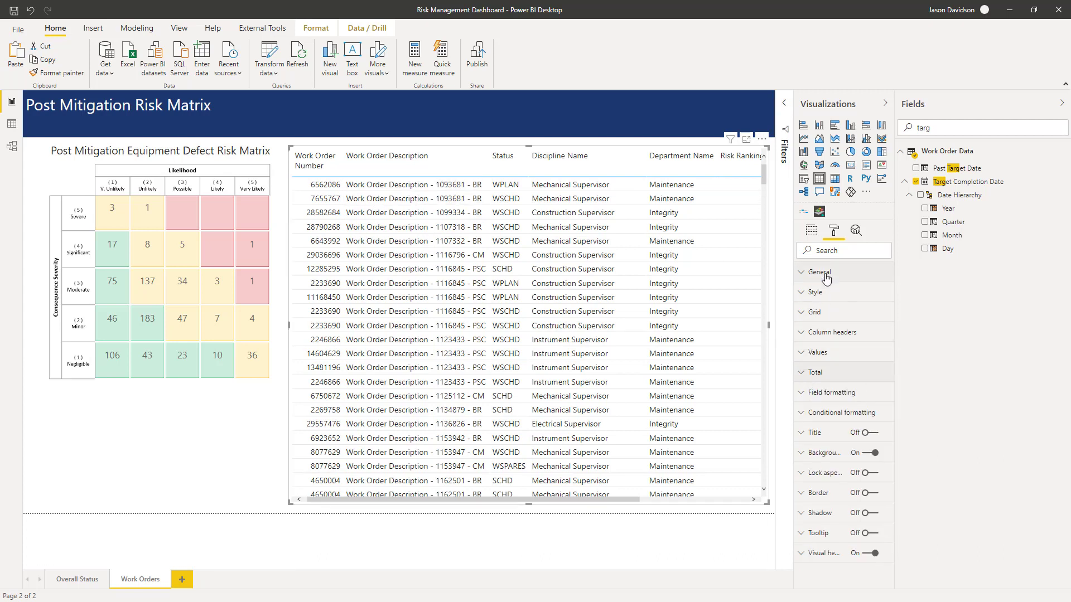
Reduce the table's grid text size to 8 pt
left_click(828, 252)
type("text")
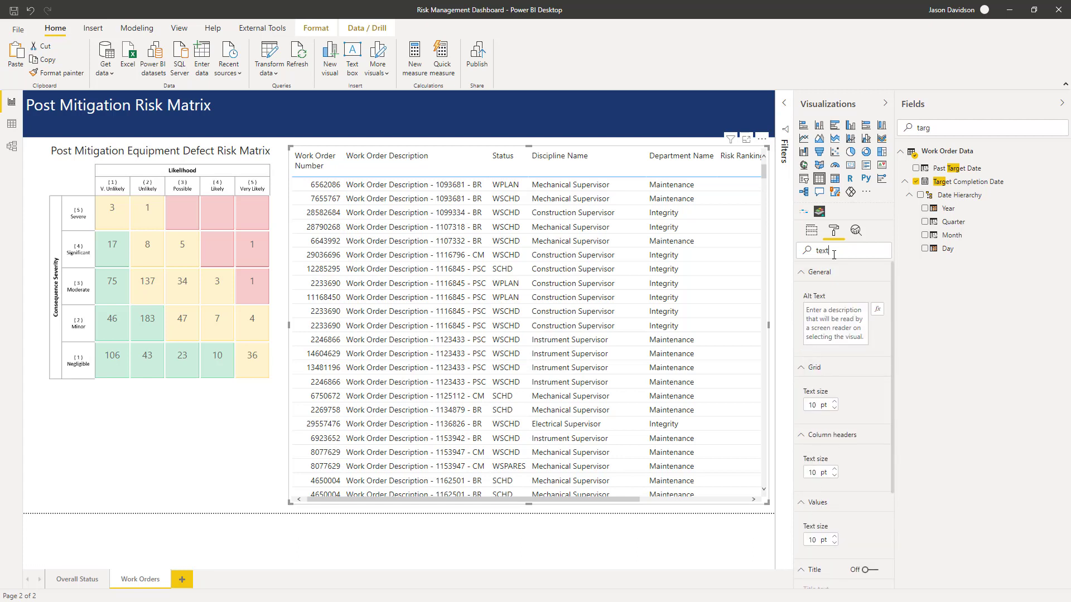
left_click(833, 408)
left_click(834, 408)
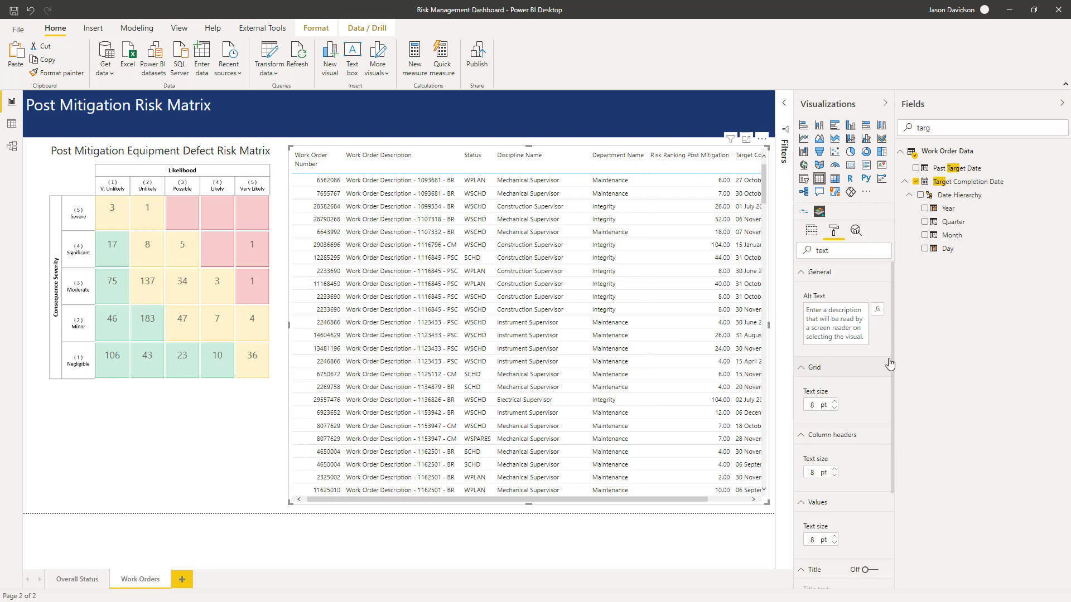
Turn on the table's title and set its text to List of Work Orders
left_click_drag(892, 357, 898, 434)
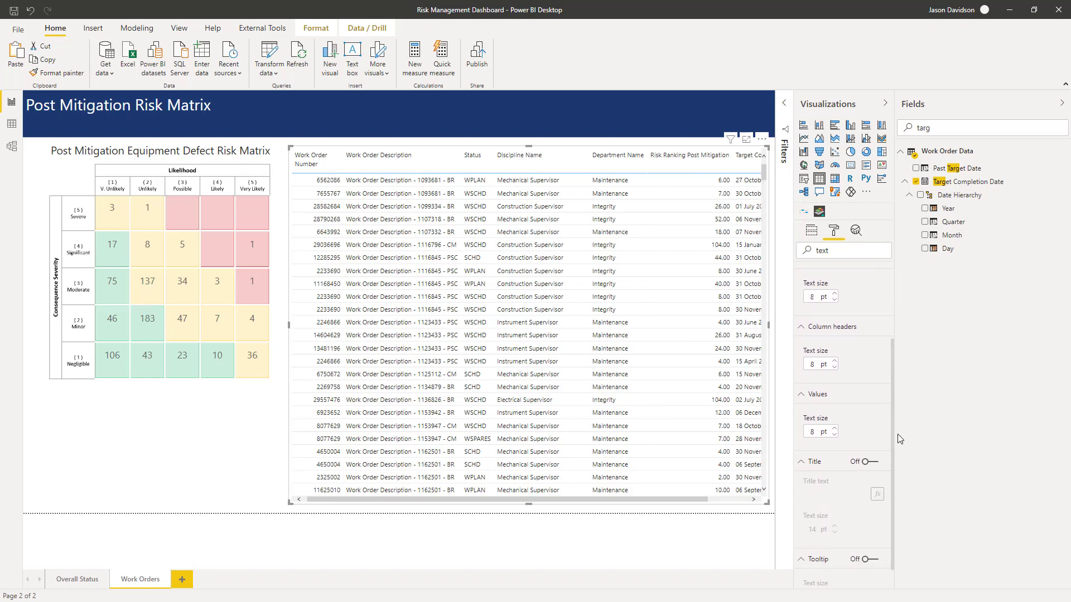
left_click(867, 463)
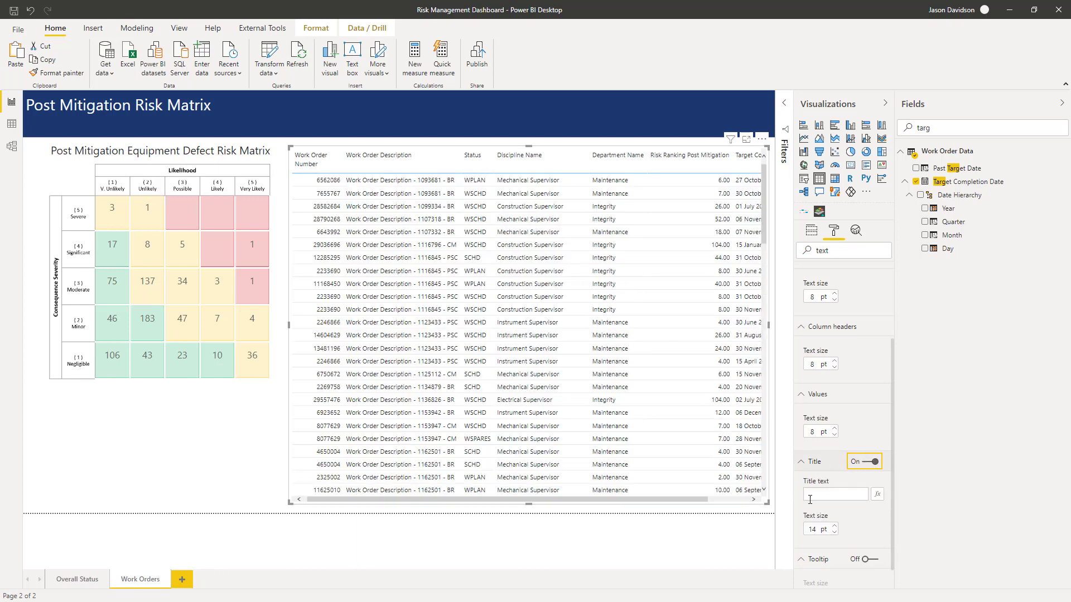
left_click(820, 496)
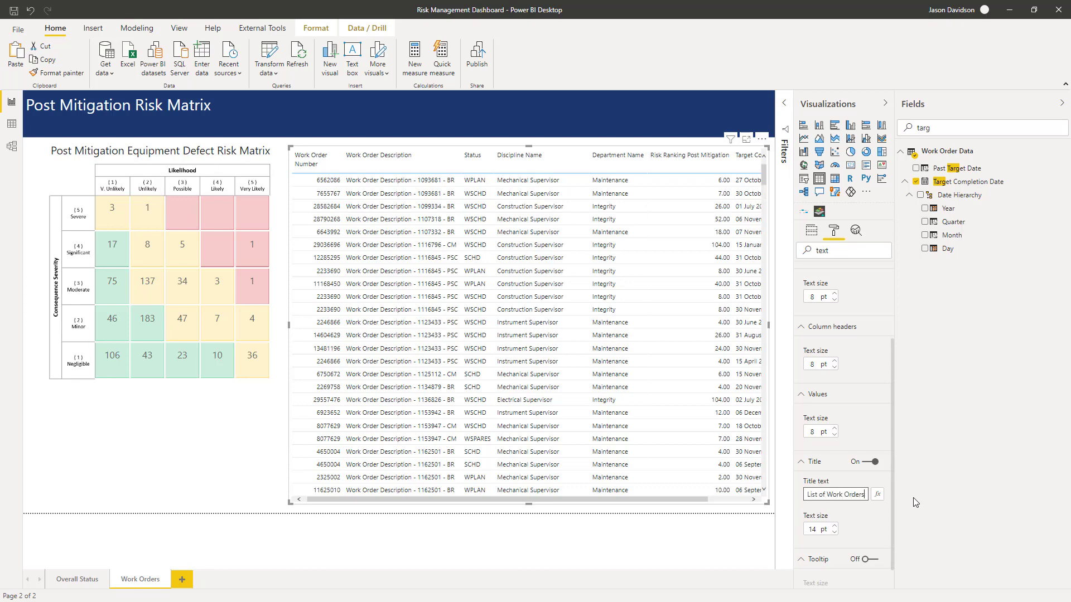
key("Return")
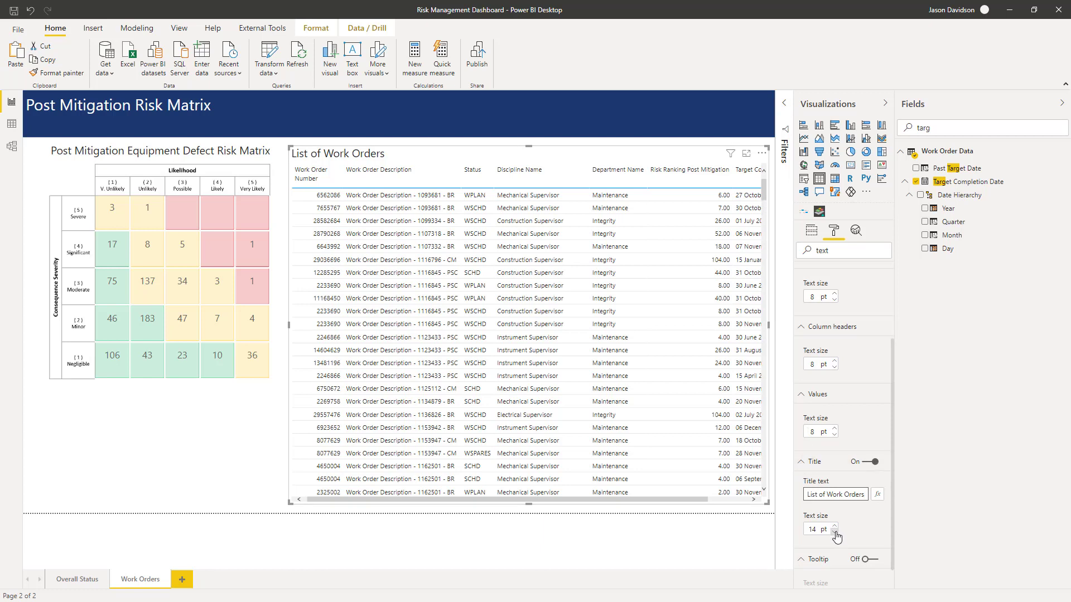
Raise the table's top edge slightly so its title lines up with the risk matrix title
left_click(238, 157)
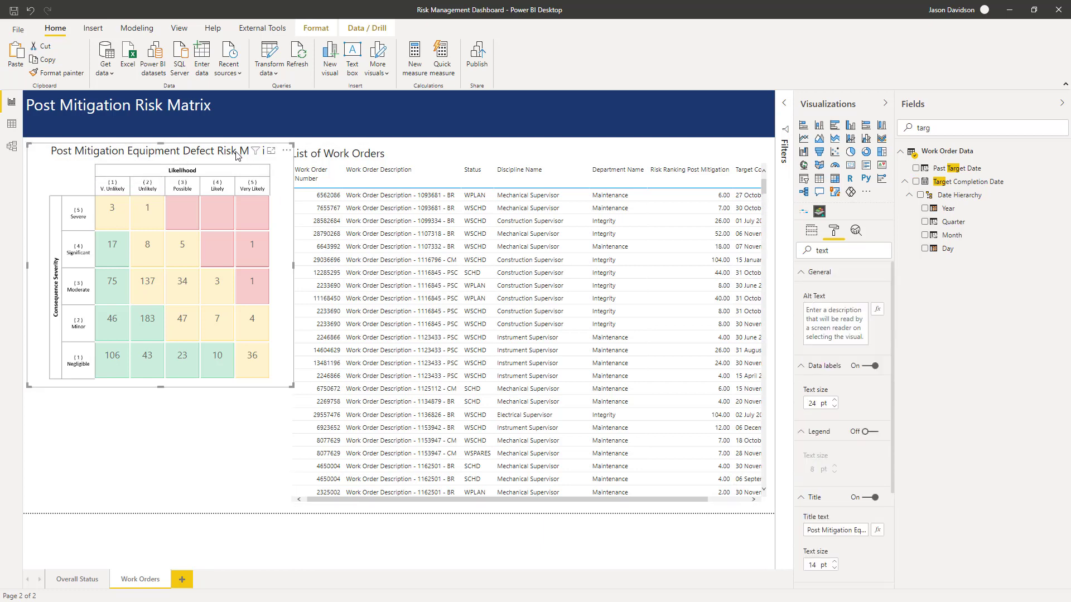
left_click(323, 158)
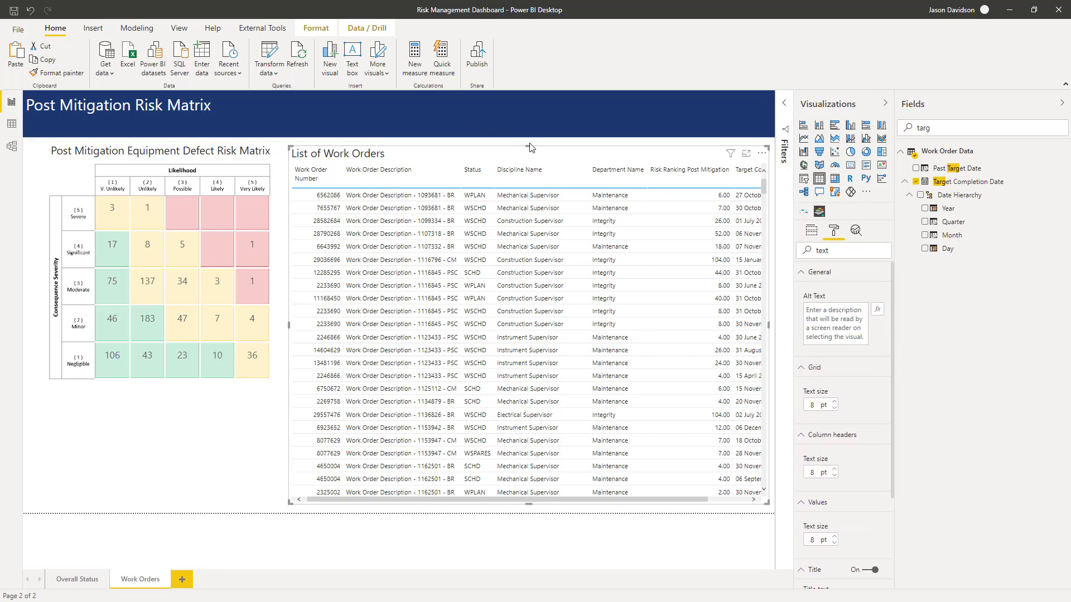
left_click_drag(529, 147, 530, 144)
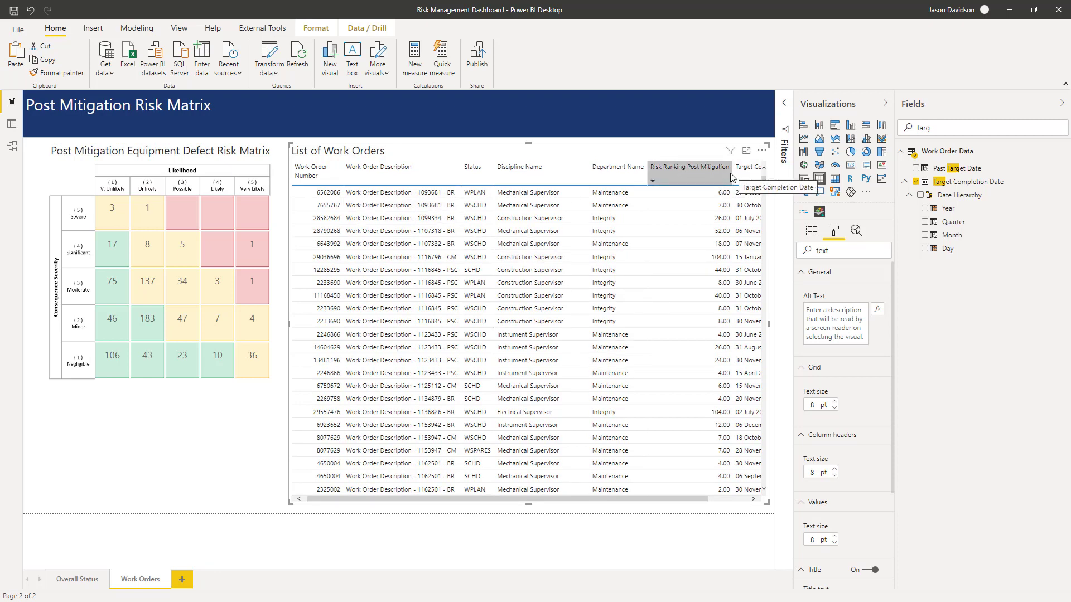
Narrow the Risk Ranking Post Mitigation and Discipline Name columns so all columns fit the table's width
left_click_drag(730, 172, 699, 172)
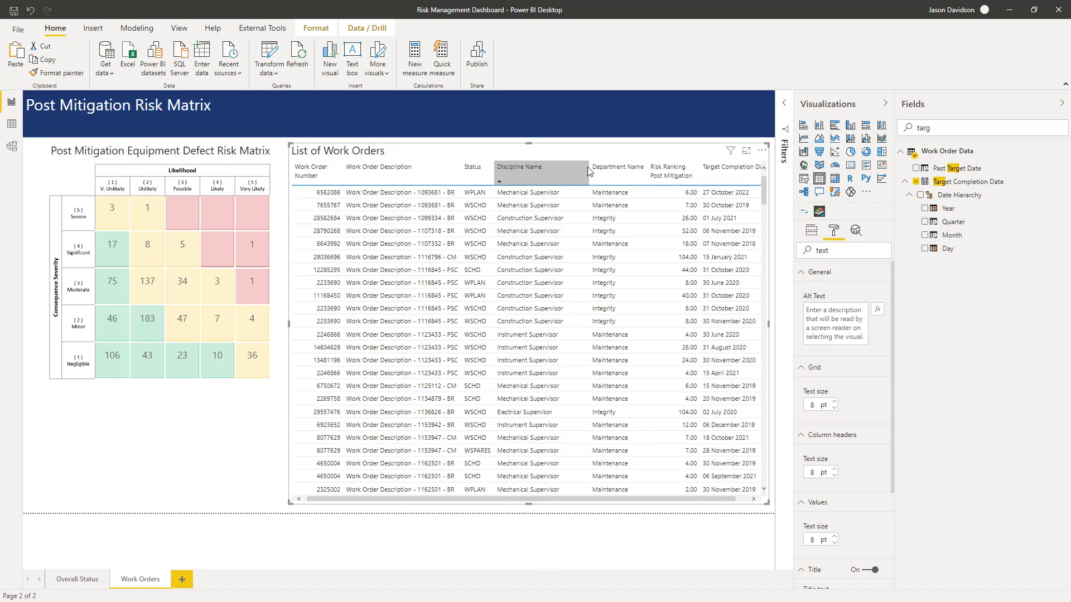
left_click_drag(588, 171, 574, 169)
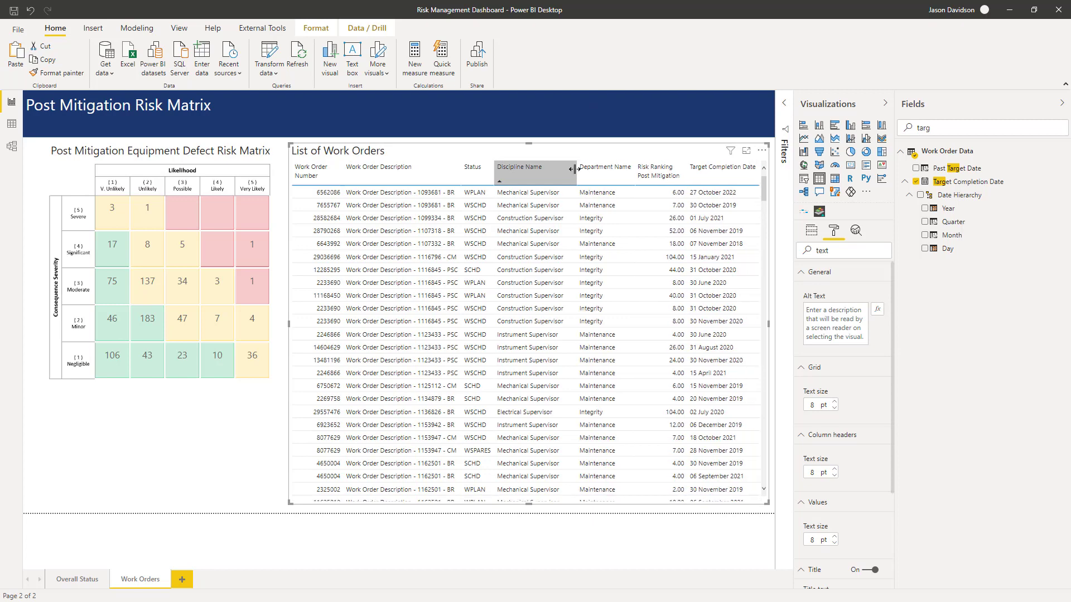
left_click(533, 507)
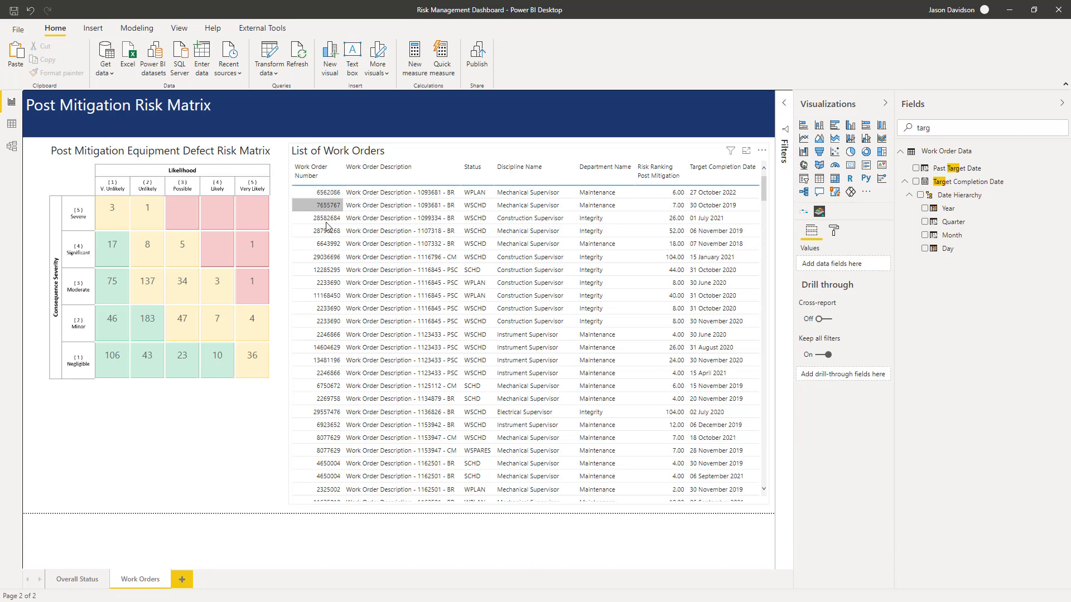
Test the table's cross-filtering with the Significant/Very Likely, Moderate/Very Likely and Significant/Possible cells of the risk matrix
left_click(250, 253)
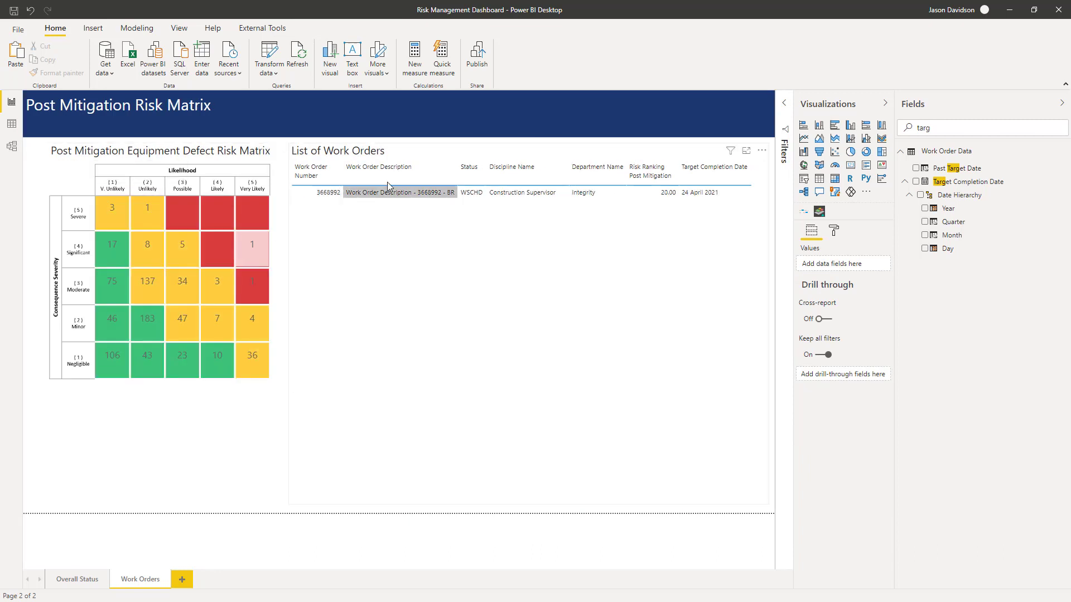
left_click(247, 289)
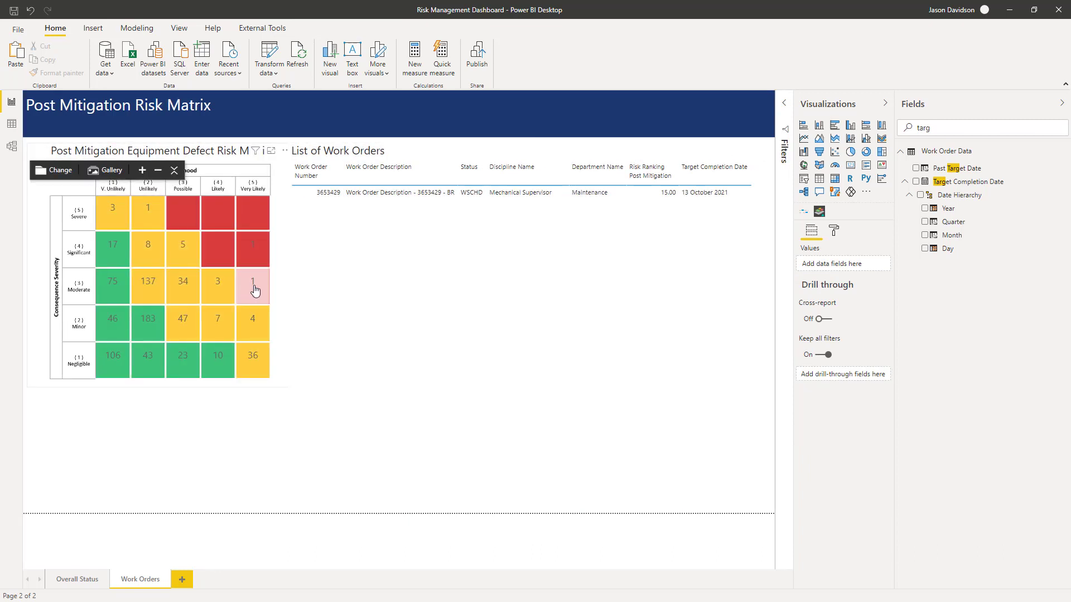
left_click(174, 250)
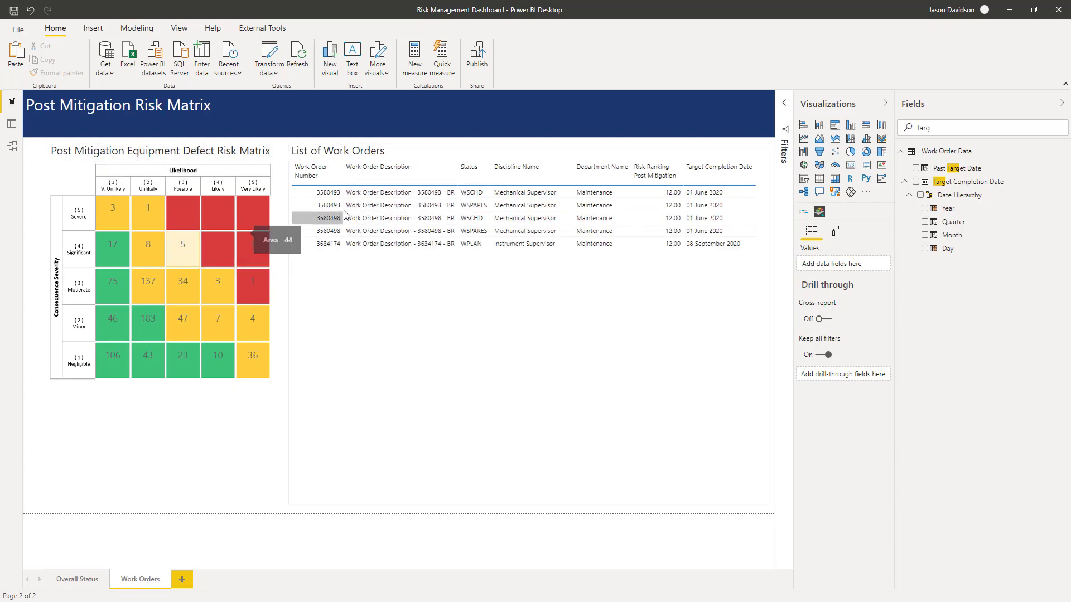
Clear the Significant/Possible cell selection in the risk matrix
mouse_move(255, 247)
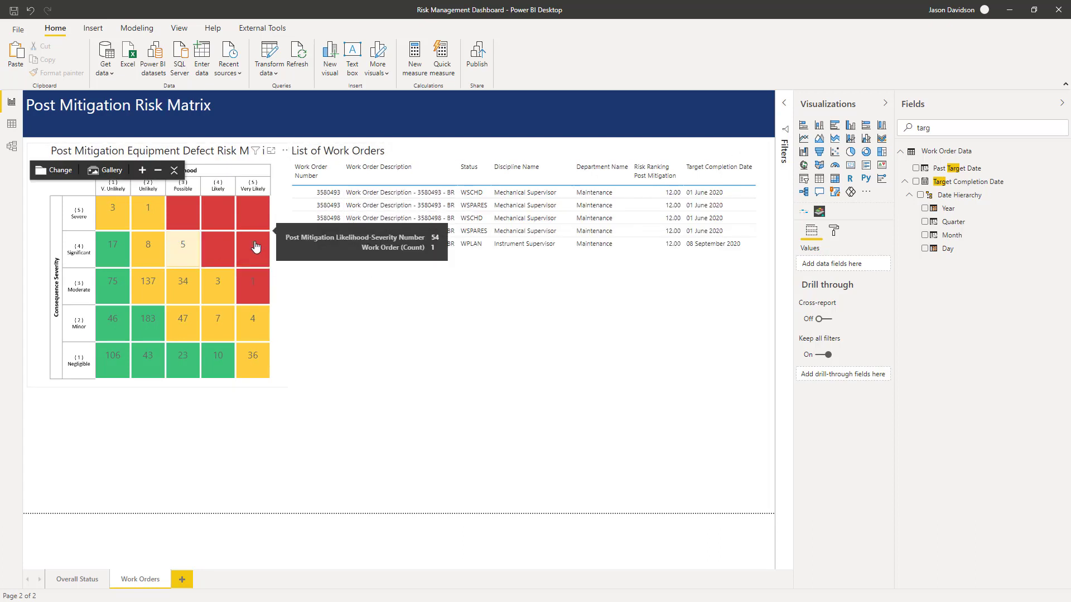
left_click(181, 246)
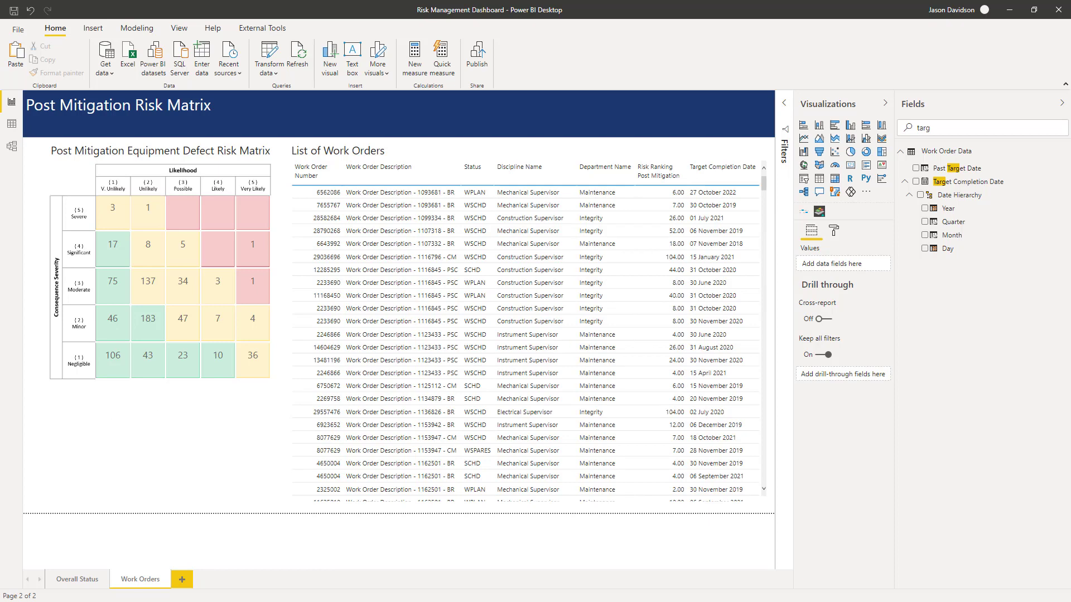
Add a clustered bar chart below the risk matrix with Department Name as its axis
left_click(835, 126)
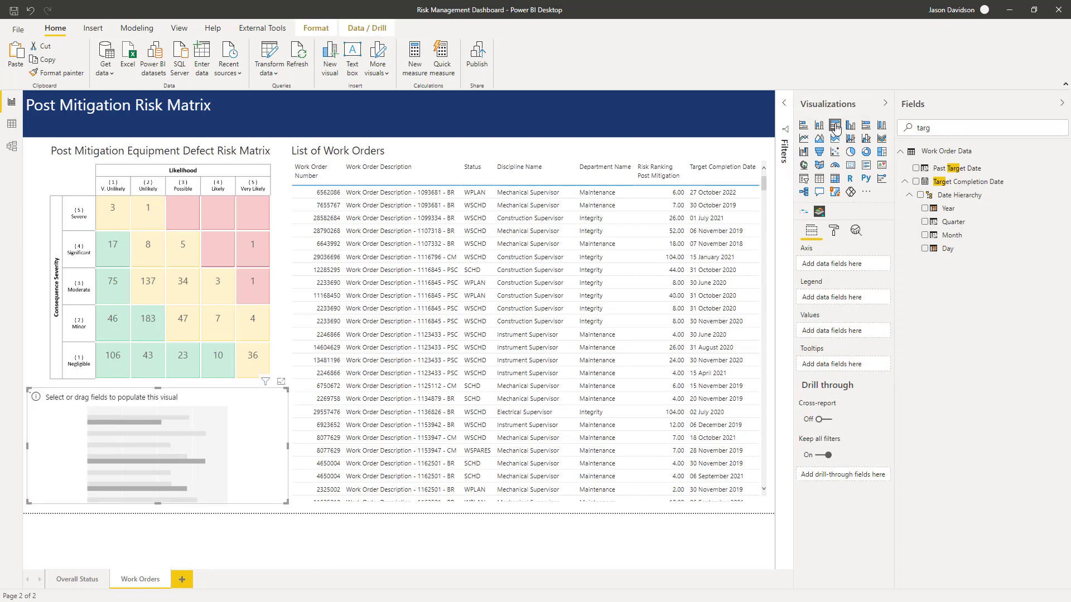
left_click_drag(958, 128, 881, 128)
type("dep")
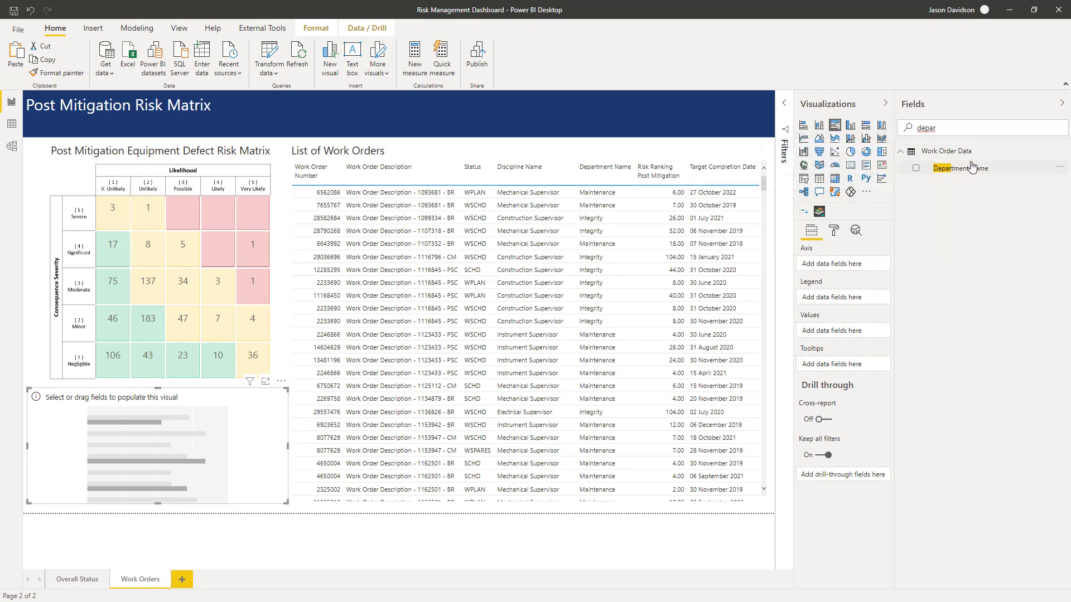
left_click_drag(955, 170, 844, 266)
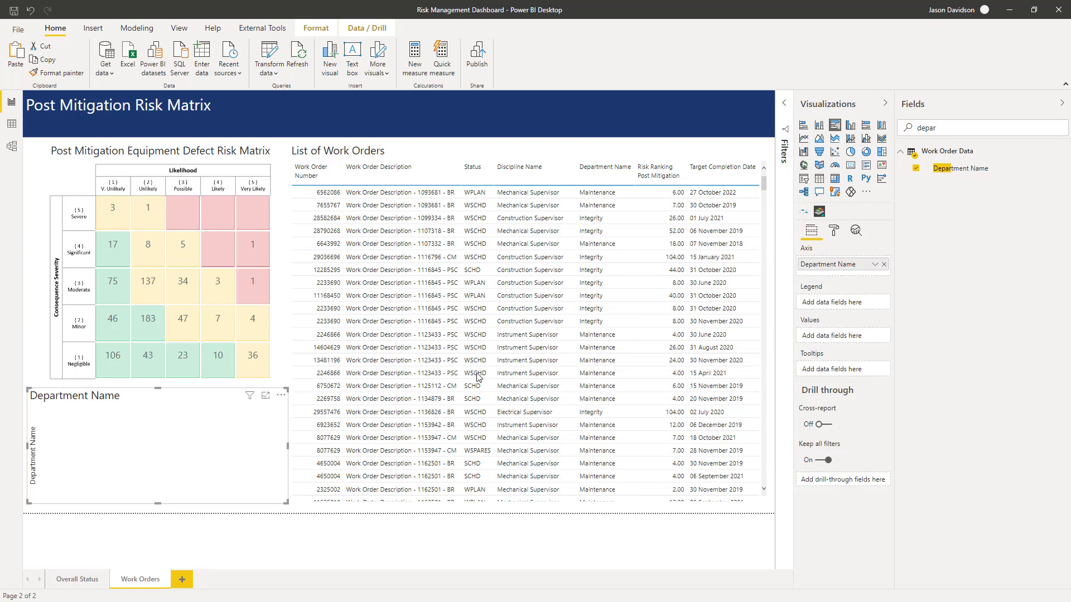
Use the WO Count - CW measure as the bar chart's values
mouse_move(154, 243)
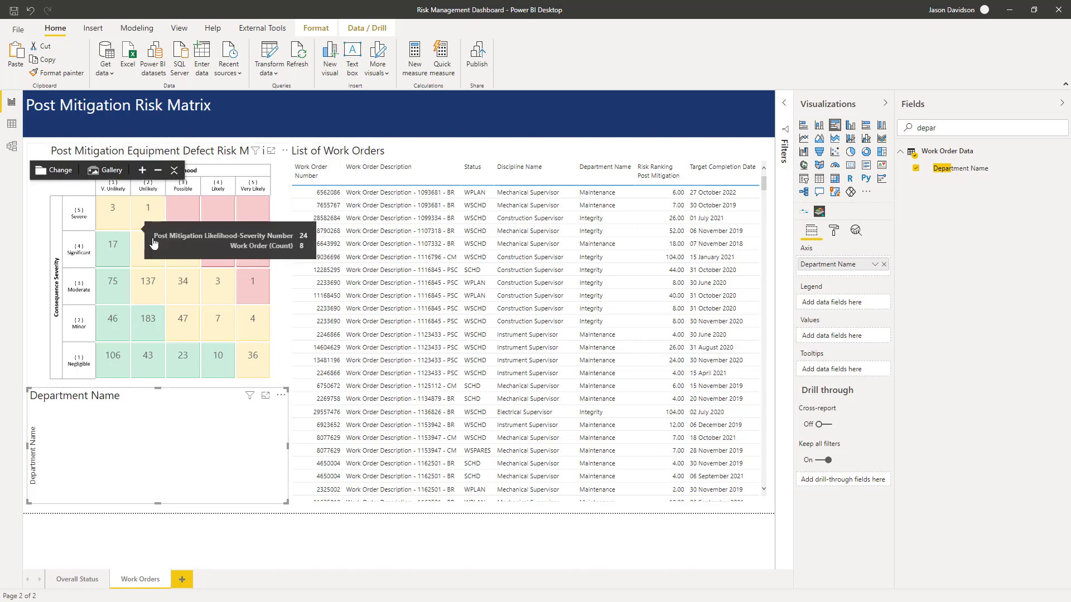
left_click_drag(948, 131, 905, 130)
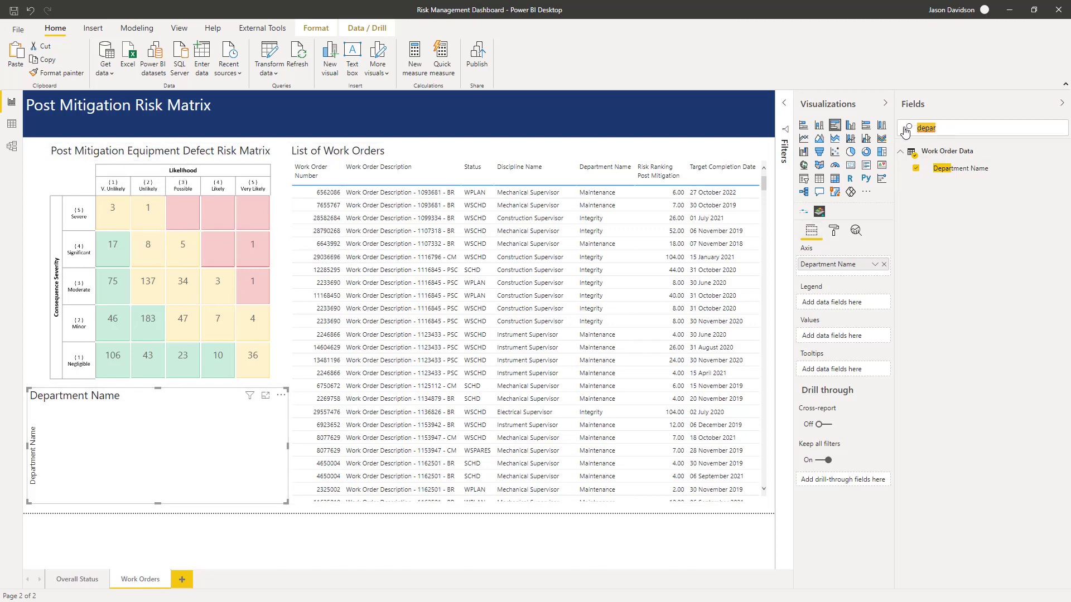
type("work order c")
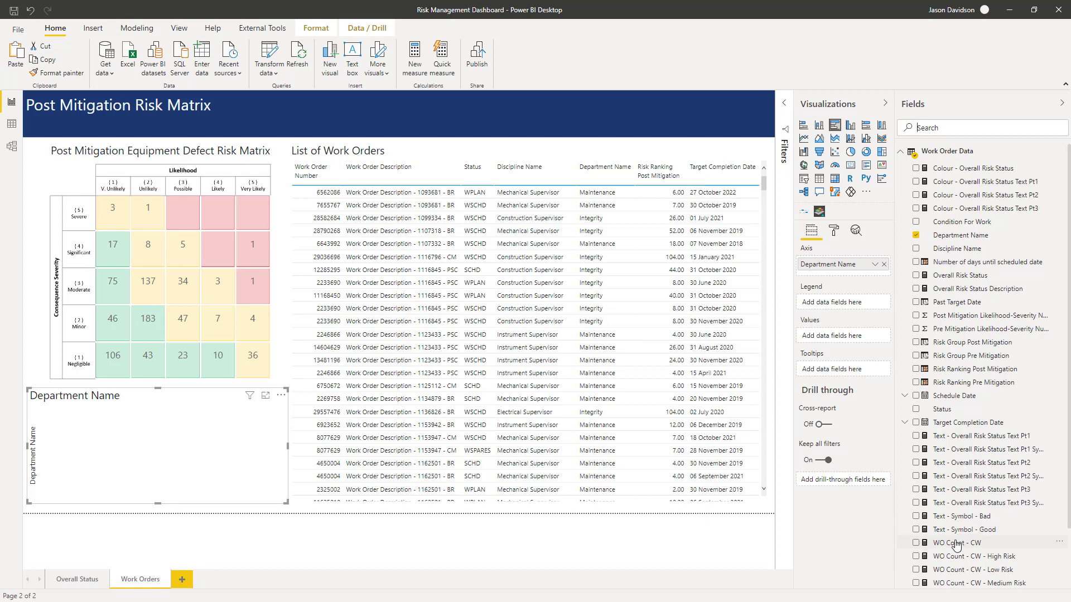
left_click_drag(956, 544, 844, 337)
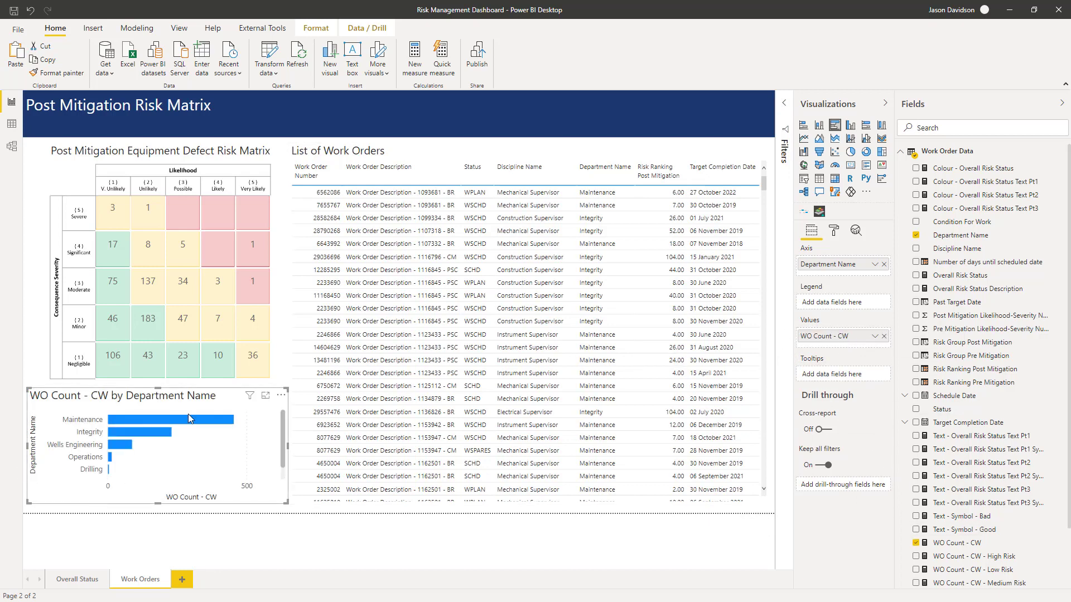
Test cross-filtering of the risk matrix and table with the Maintenance, Integrity and Wells Engineering bars, clearing each selection
left_click(212, 422)
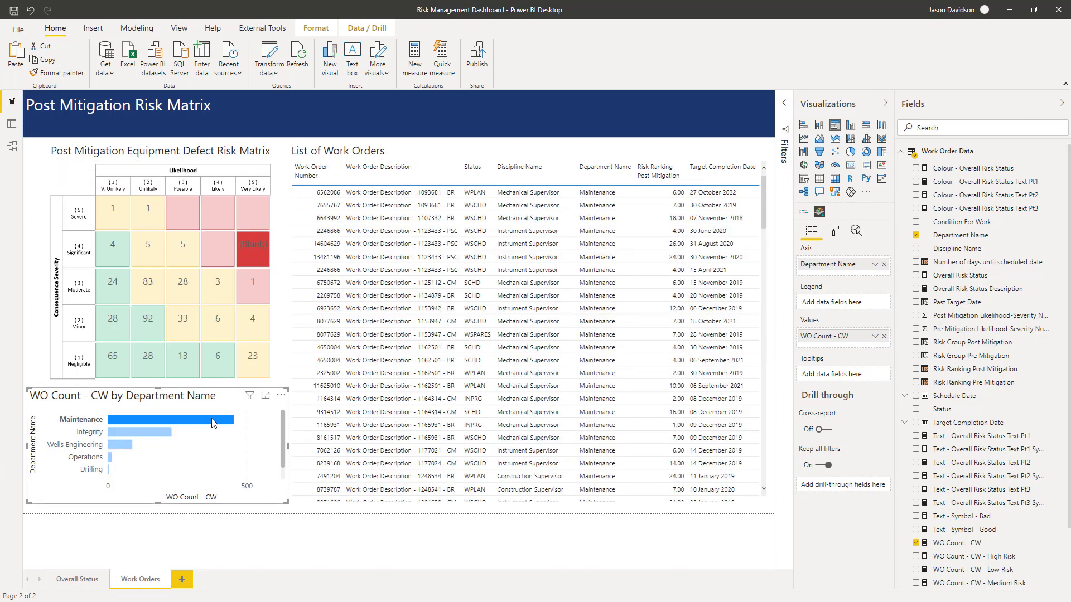
left_click(212, 422)
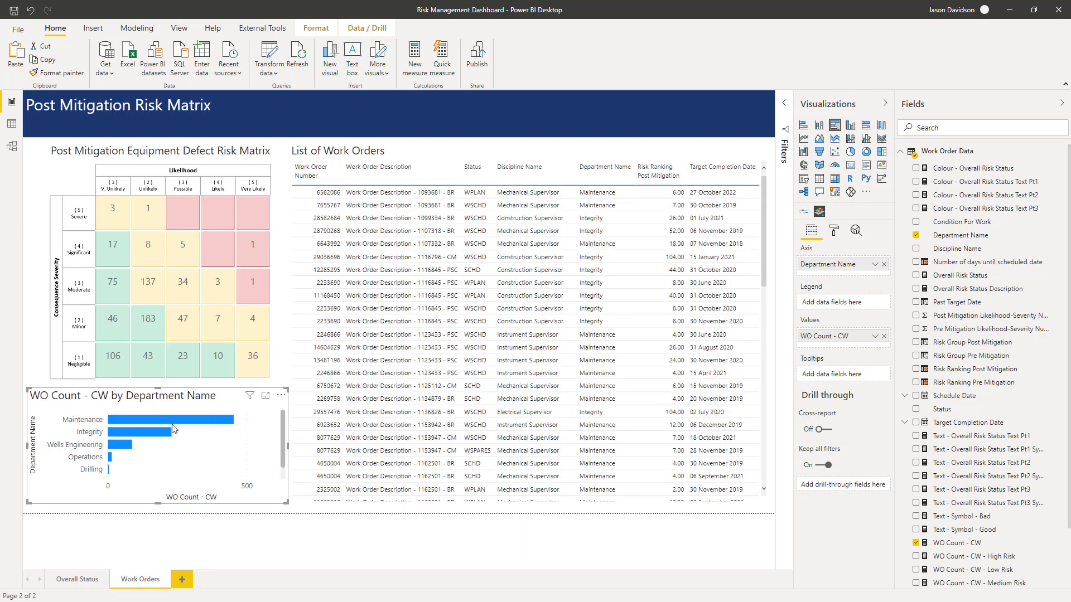
left_click(153, 435)
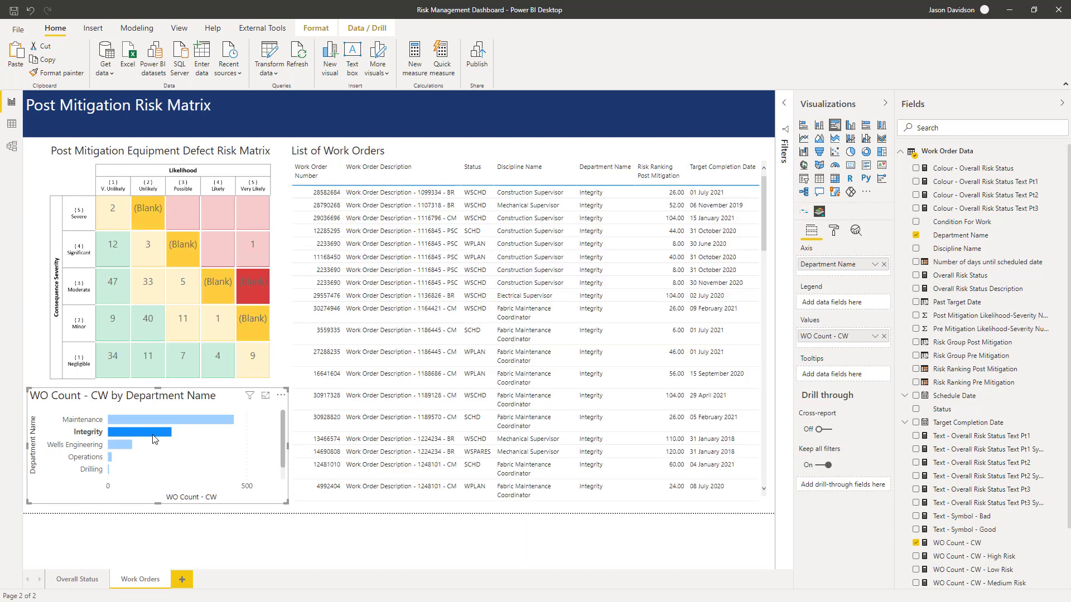
left_click(150, 437)
left_click(128, 450)
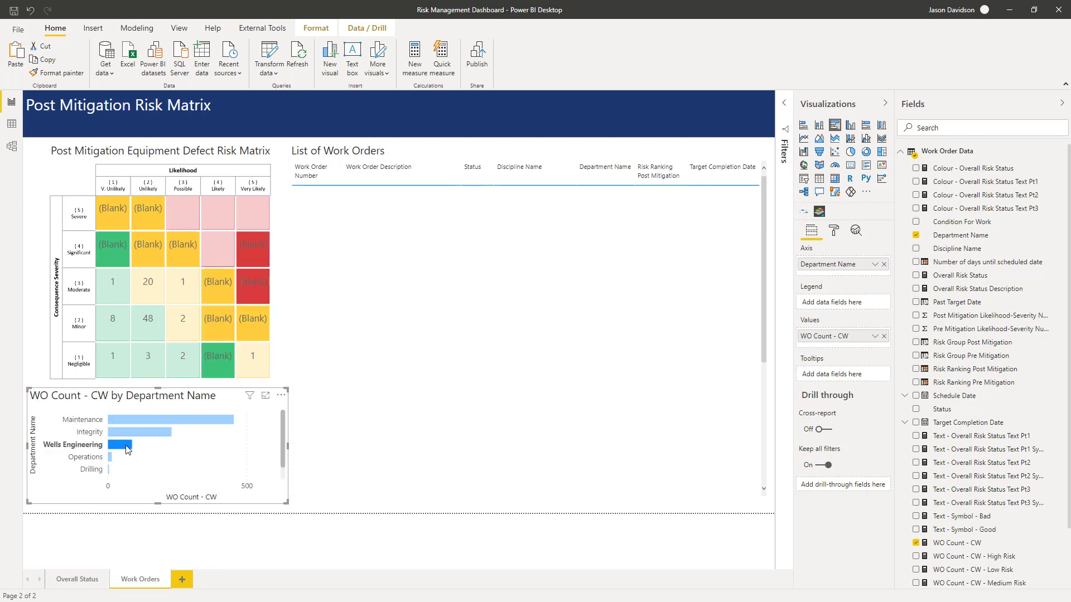
left_click(128, 450)
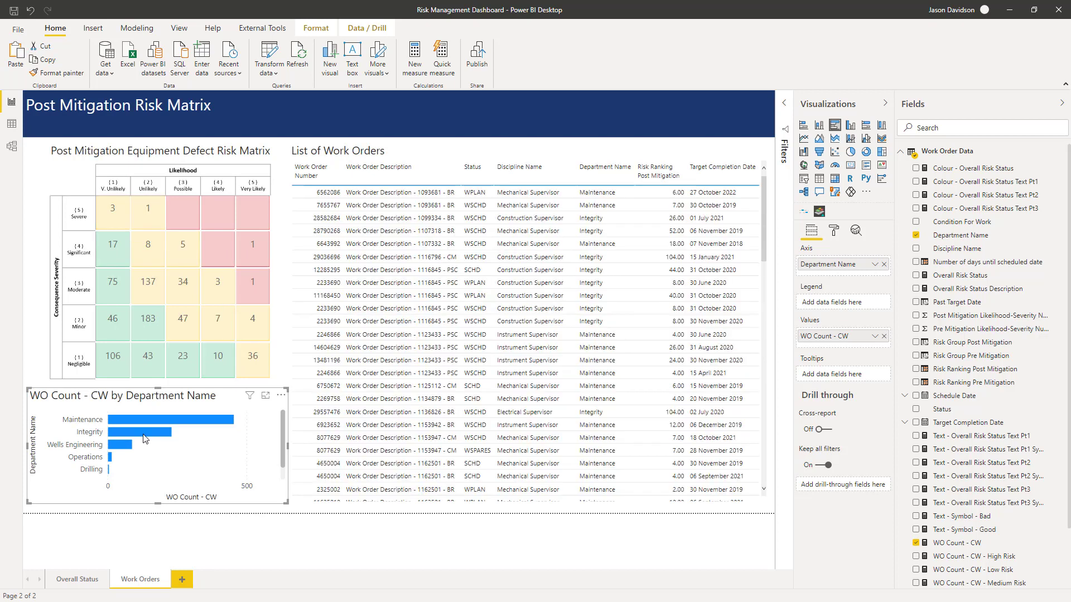
left_click(146, 437)
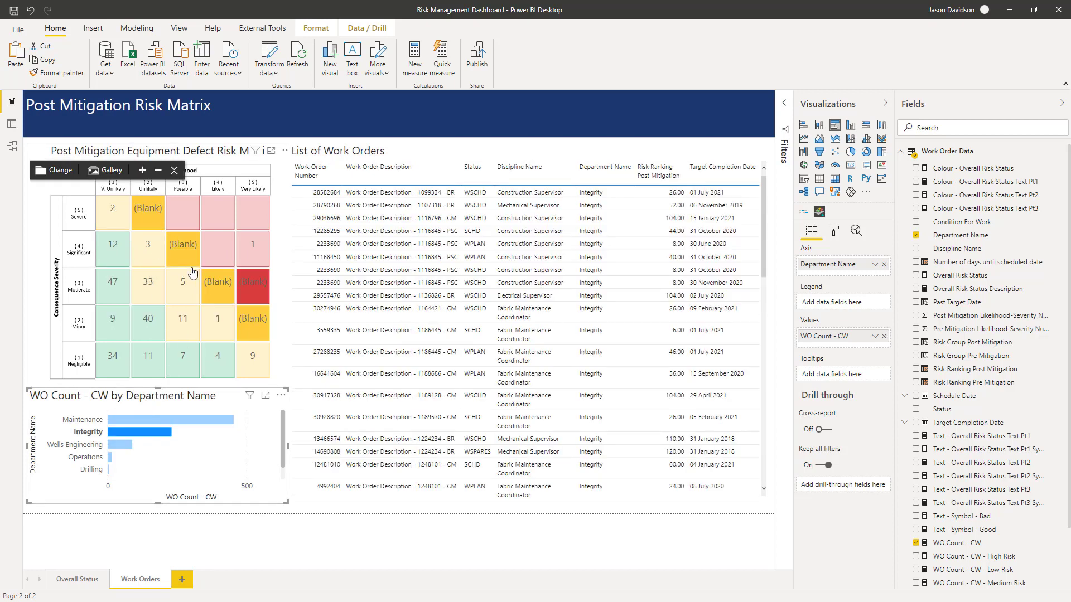
left_click(148, 437)
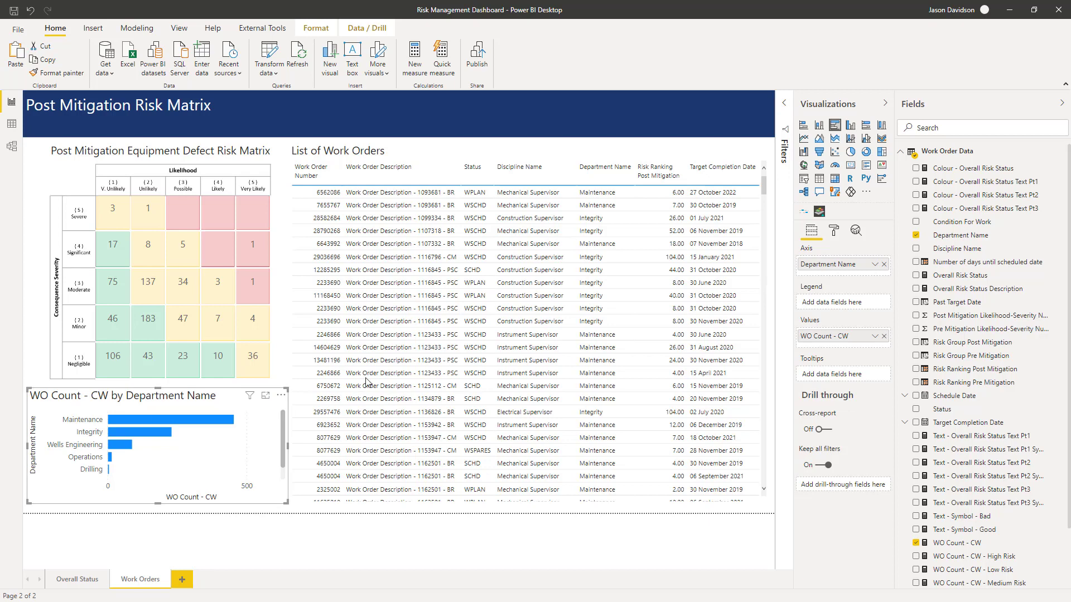
Set the bar chart's default data color to a medium grey
left_click(841, 234)
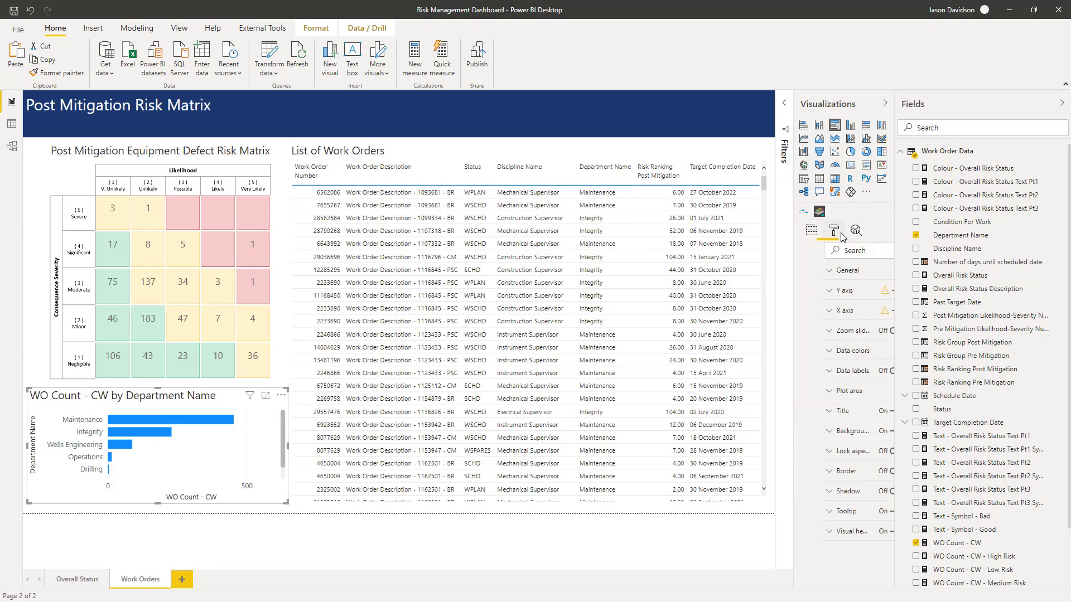
left_click(809, 355)
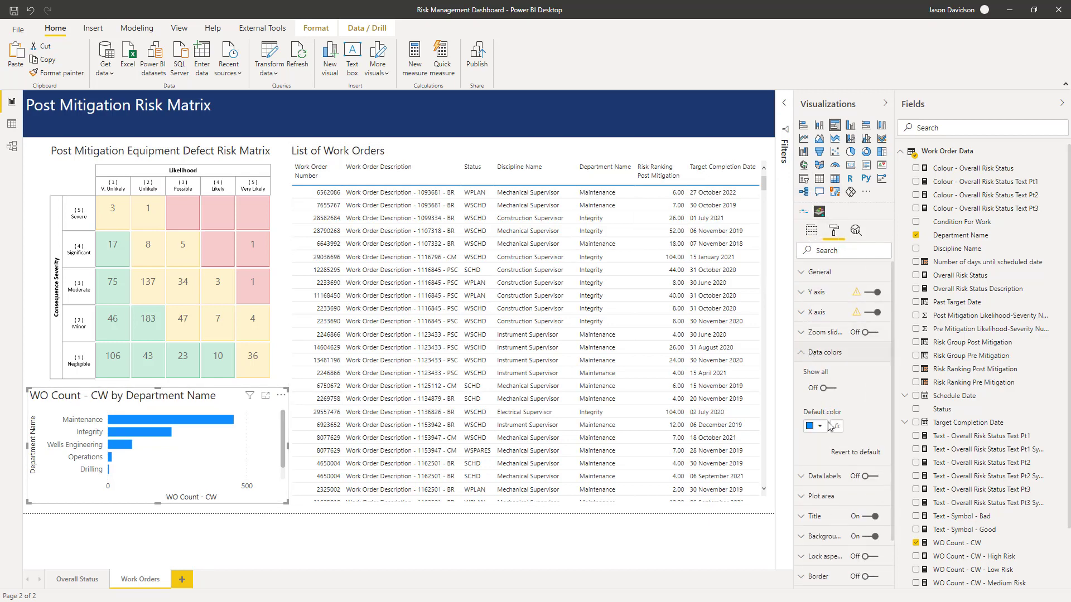
left_click(820, 426)
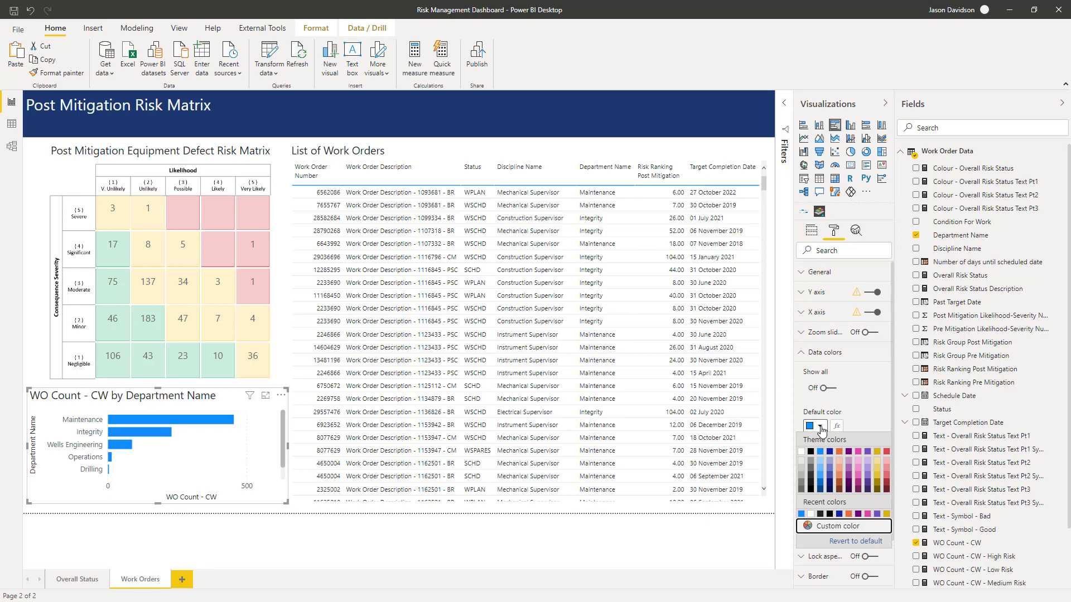
left_click(811, 465)
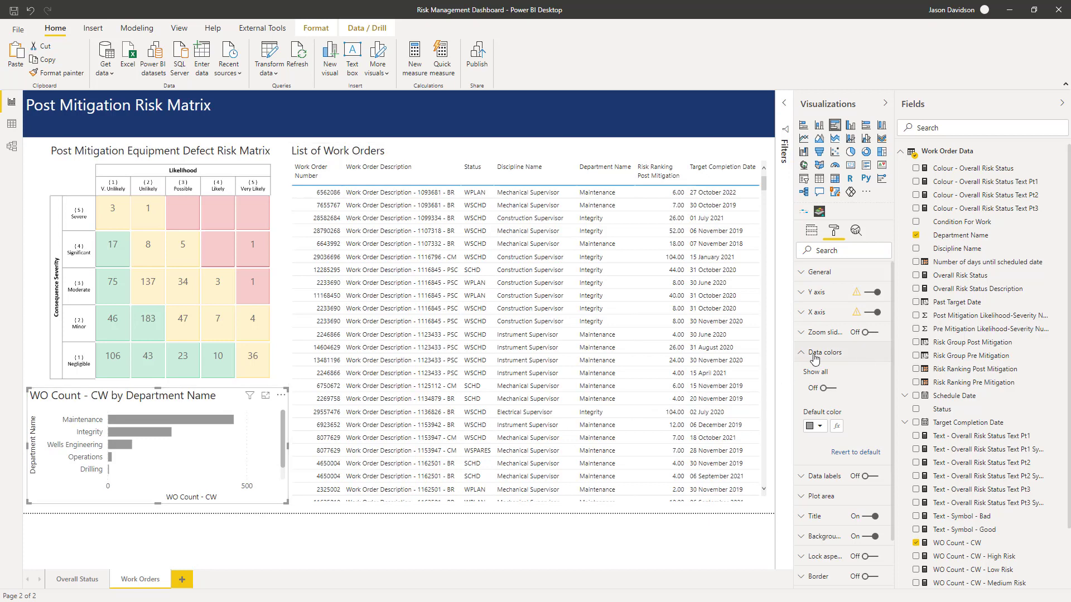
left_click(844, 352)
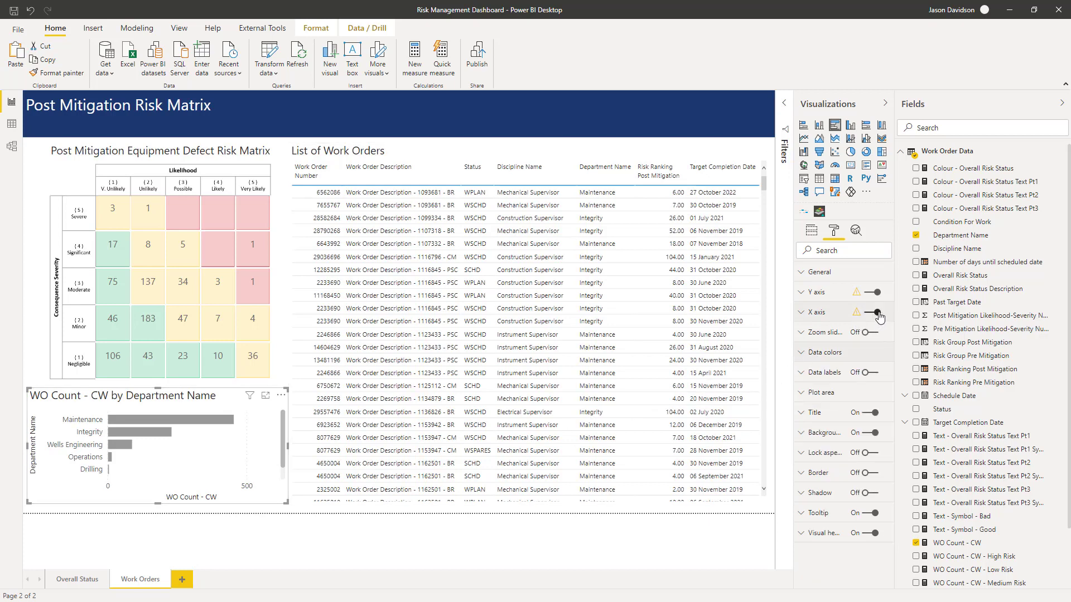
left_click(878, 313)
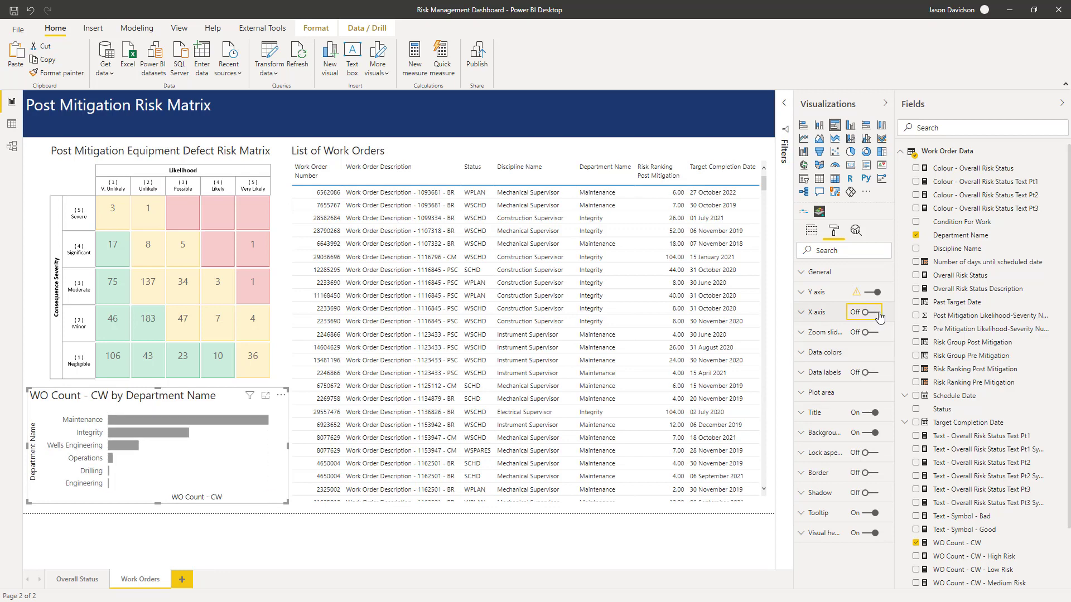
left_click(869, 313)
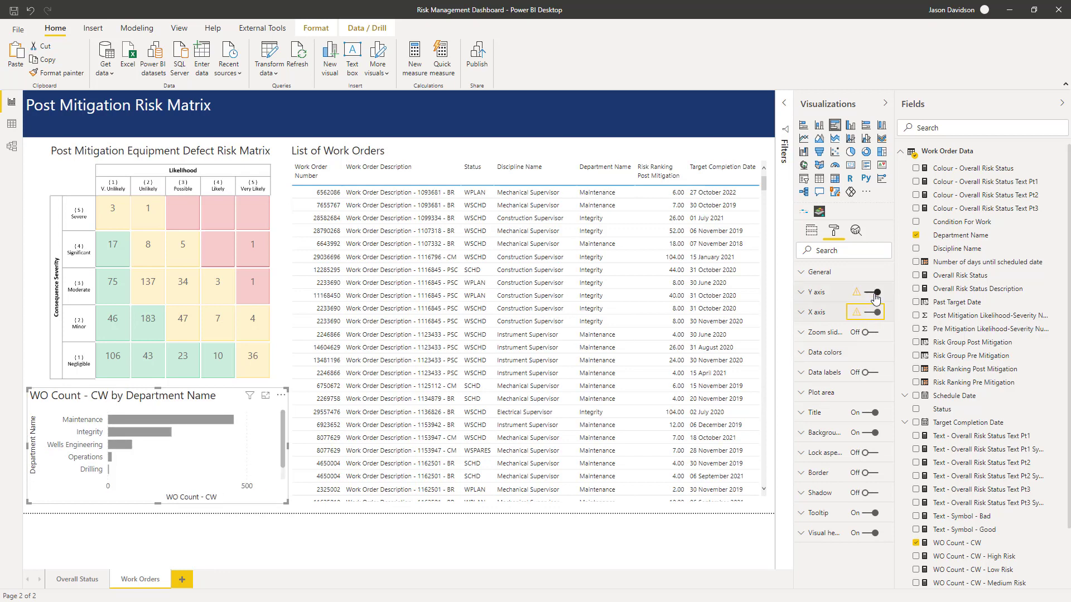
left_click(873, 293)
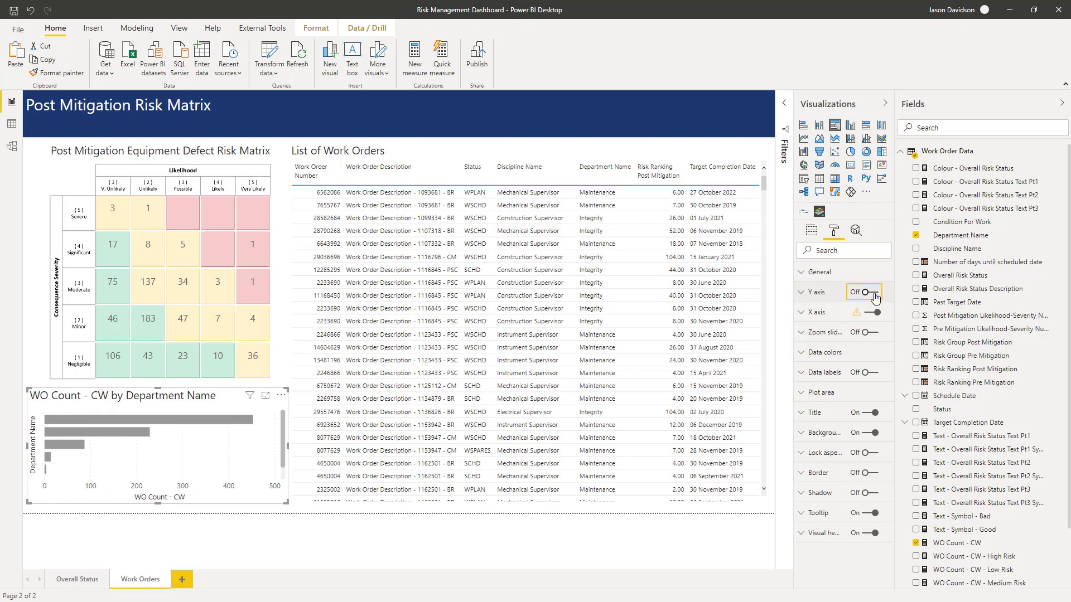
left_click(873, 295)
Turn off the bar chart's Y axis title and extend the chart's bottom edge slightly
left_click(803, 296)
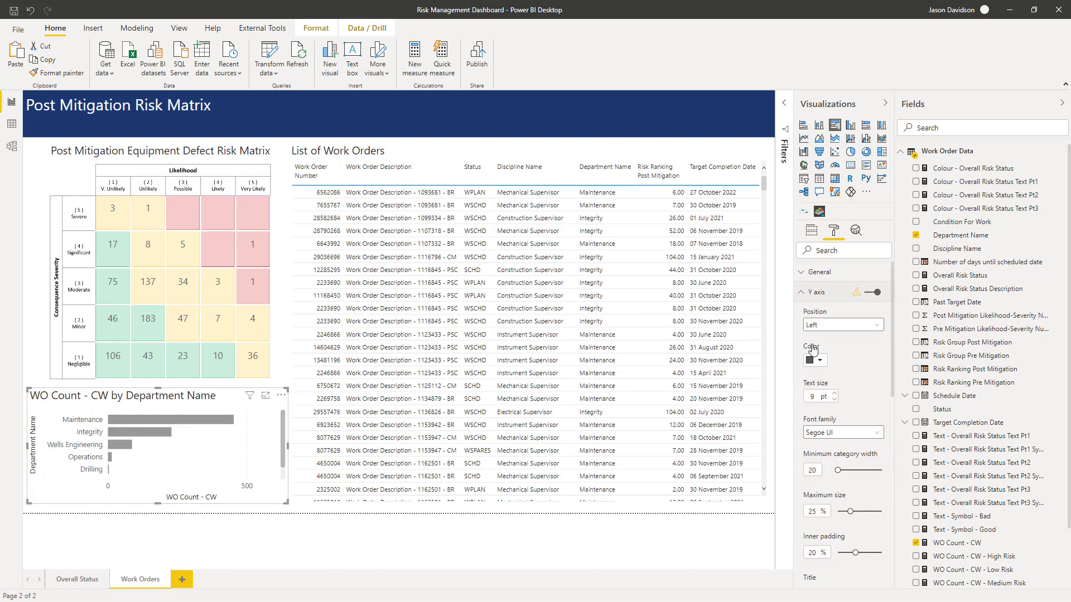
left_click_drag(893, 357, 894, 435)
left_click(829, 415)
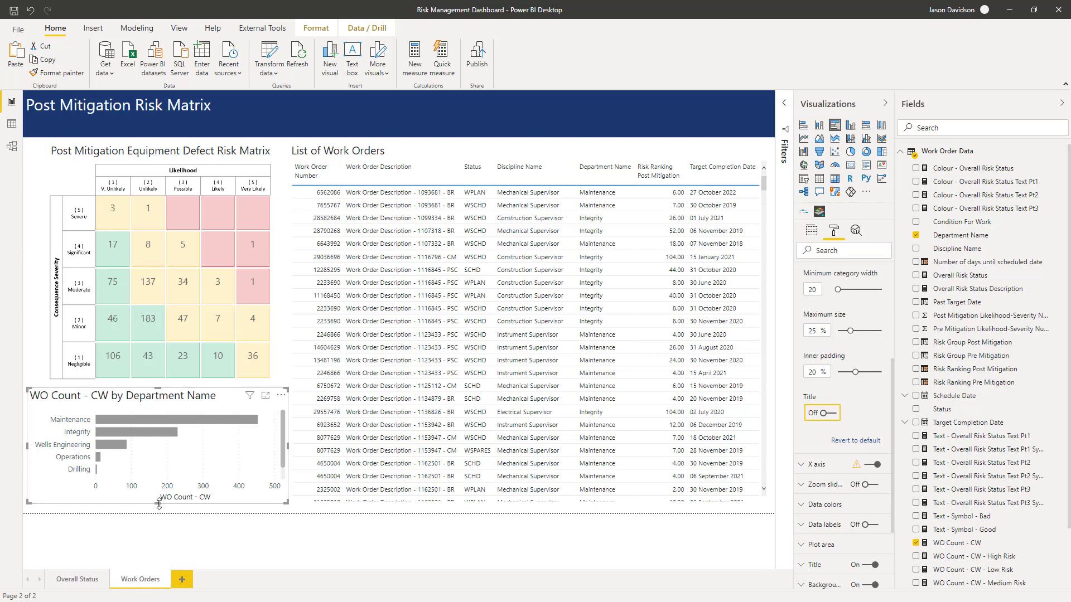
left_click_drag(159, 502, 162, 511)
scroll(892, 376, "up", 3)
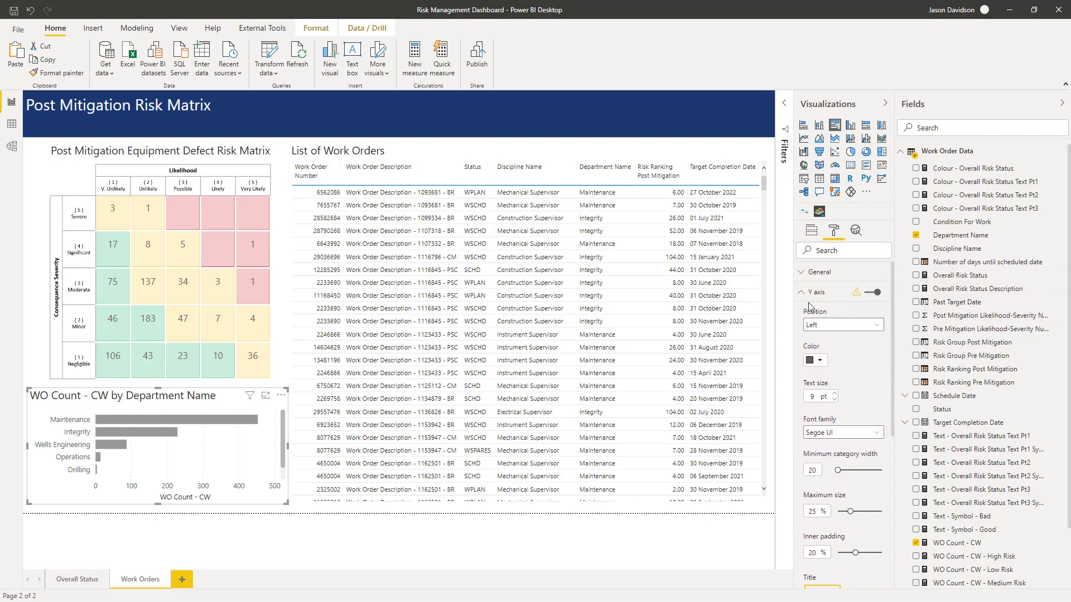
left_click(801, 293)
Set the bar chart's title text to Work By Department
left_click(807, 413)
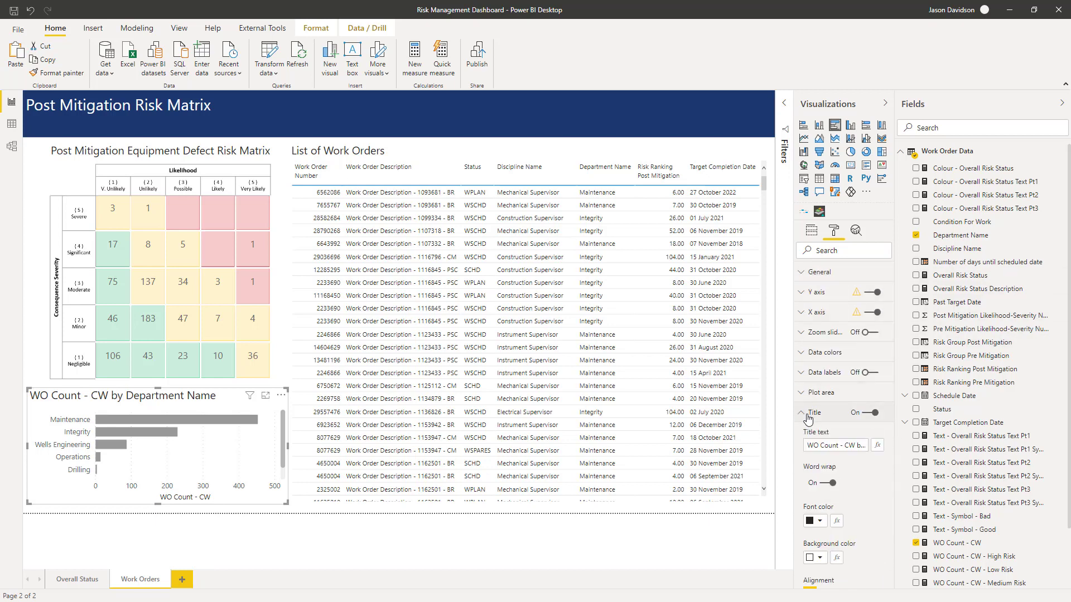
left_click(822, 445)
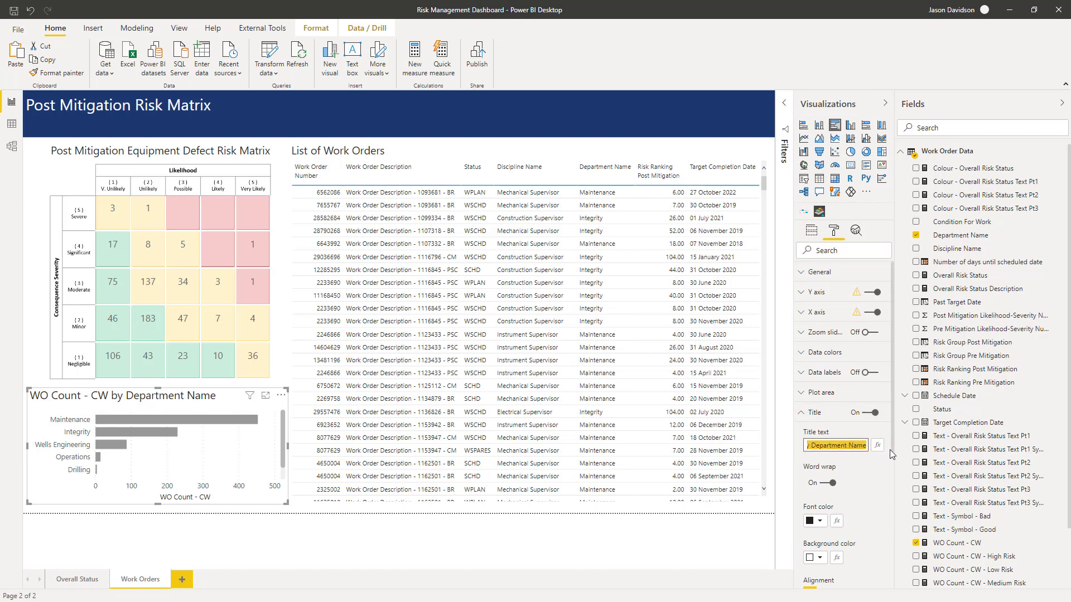
type("Work")
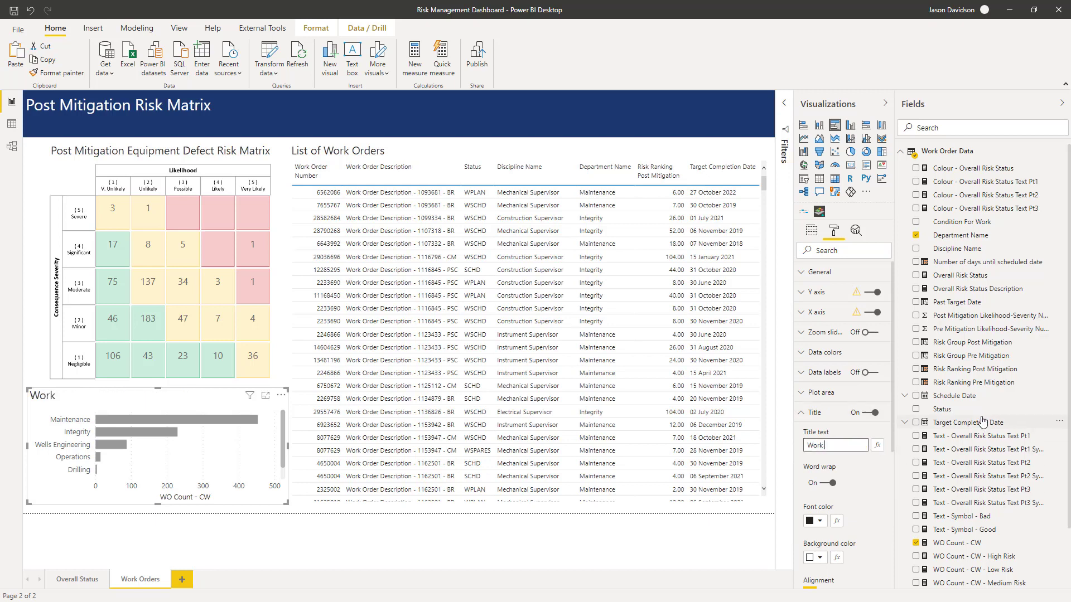
type(" By Department")
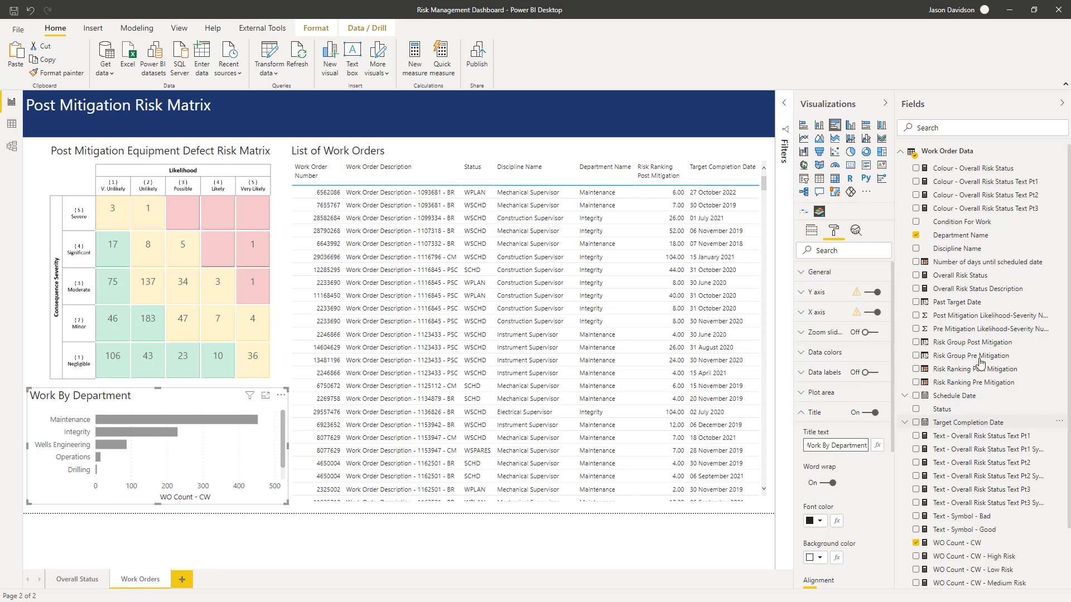
left_click_drag(890, 384, 904, 461)
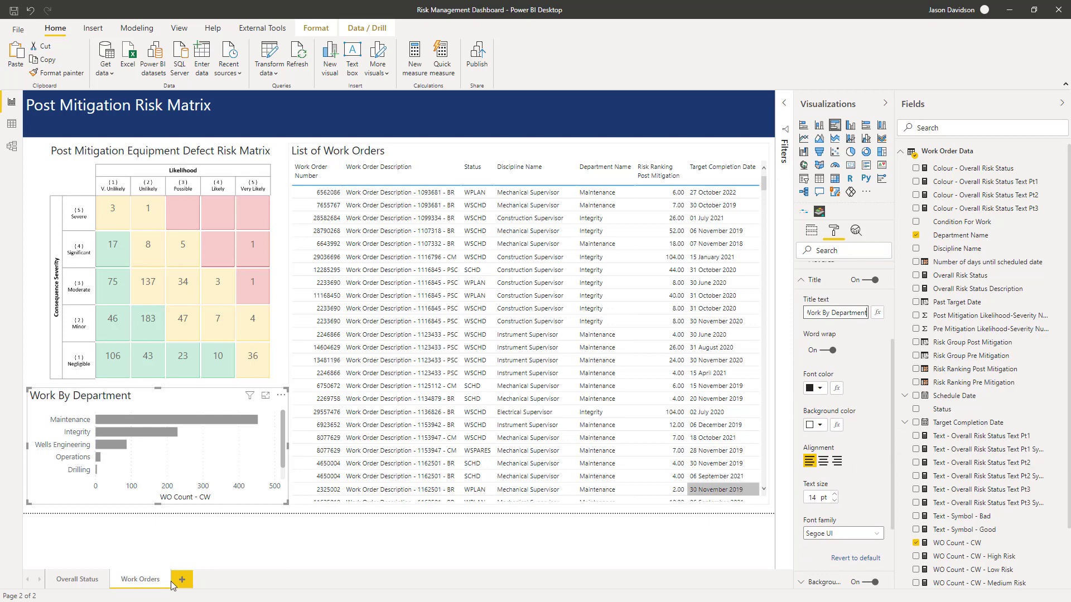
left_click(802, 280)
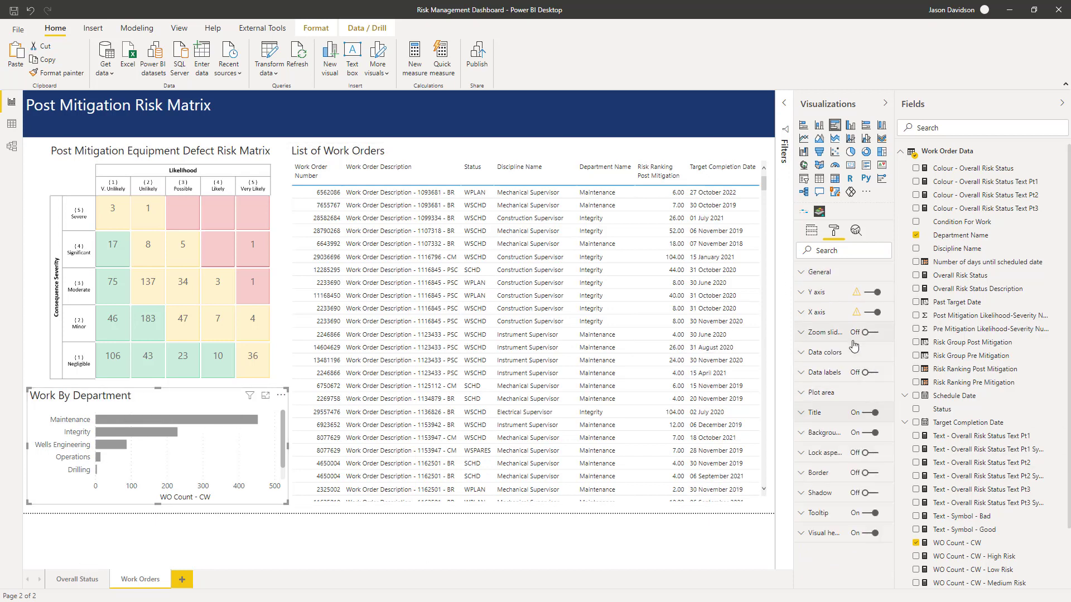
Turn on the bar chart's data labels and turn off its X axis
left_click(866, 372)
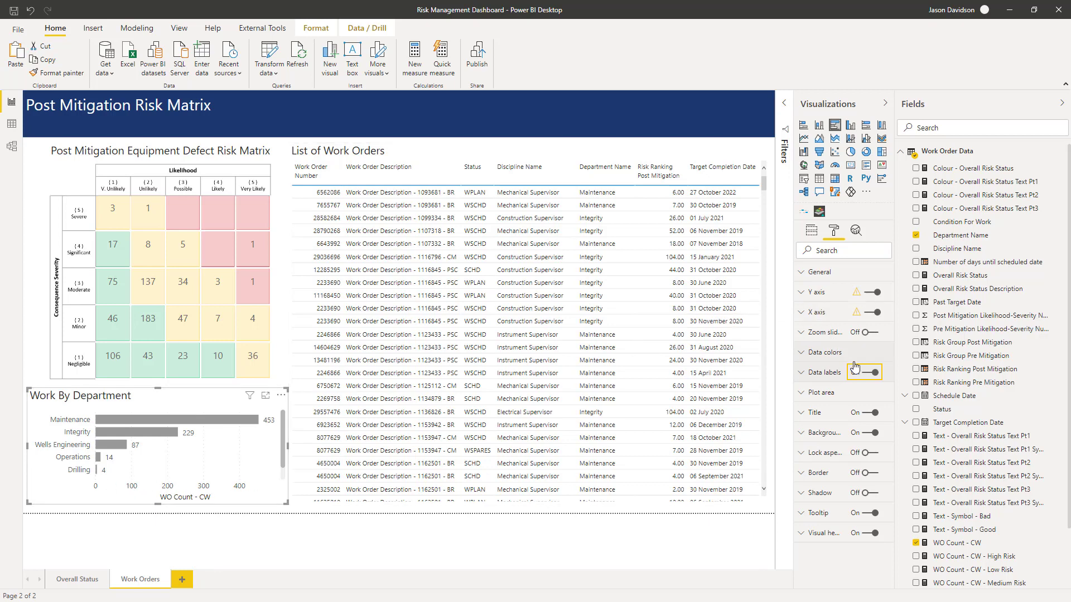
left_click(877, 312)
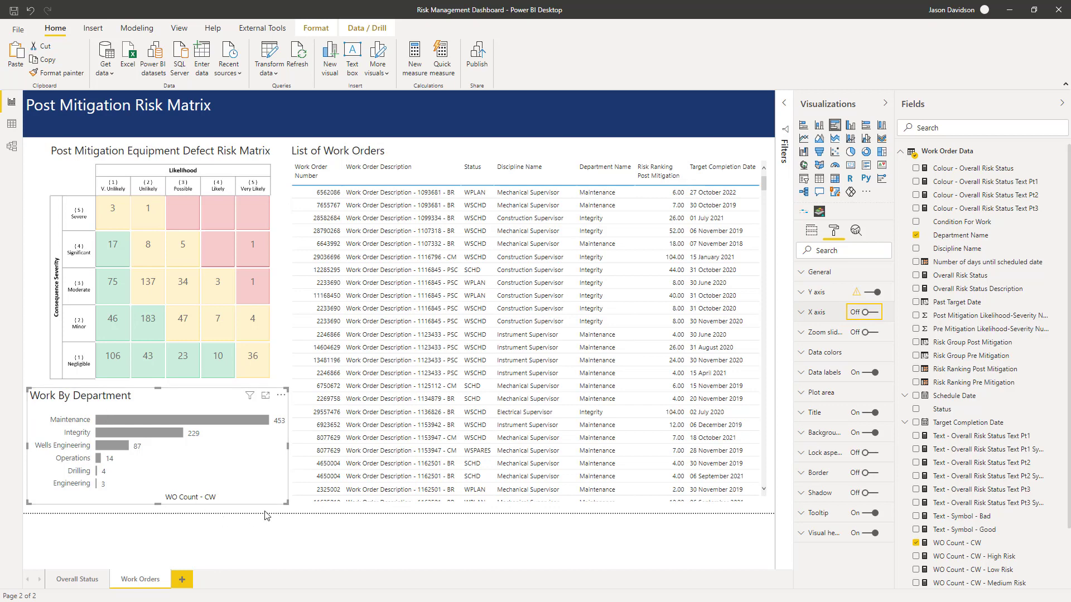
Check how selecting individual department bars, including Wells Engineering, Integrity and Maintenance, affects the risk matrix and work order table
left_click(114, 444)
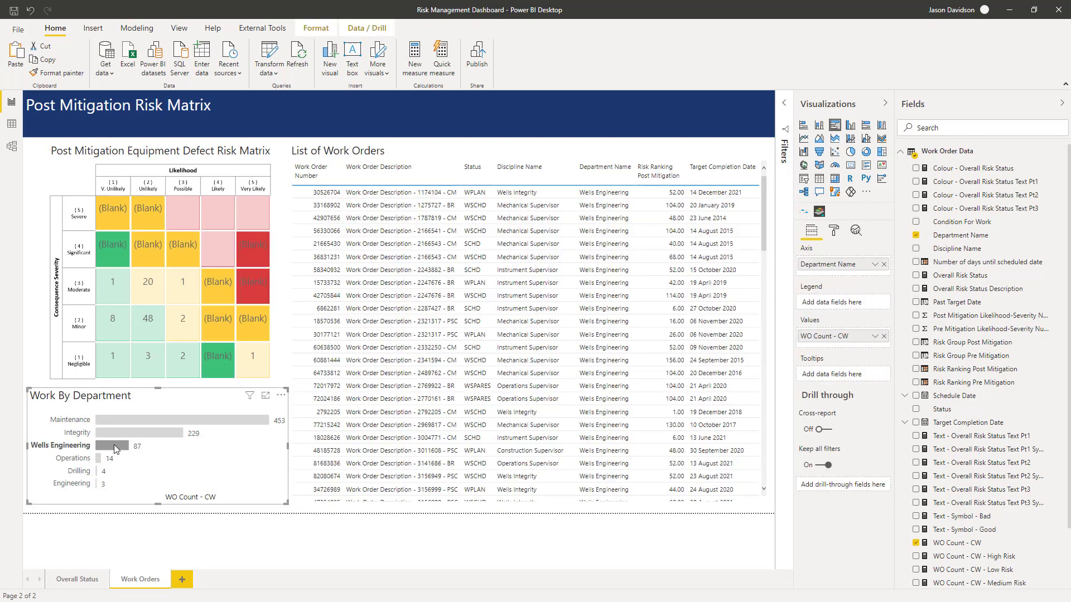
left_click(114, 444)
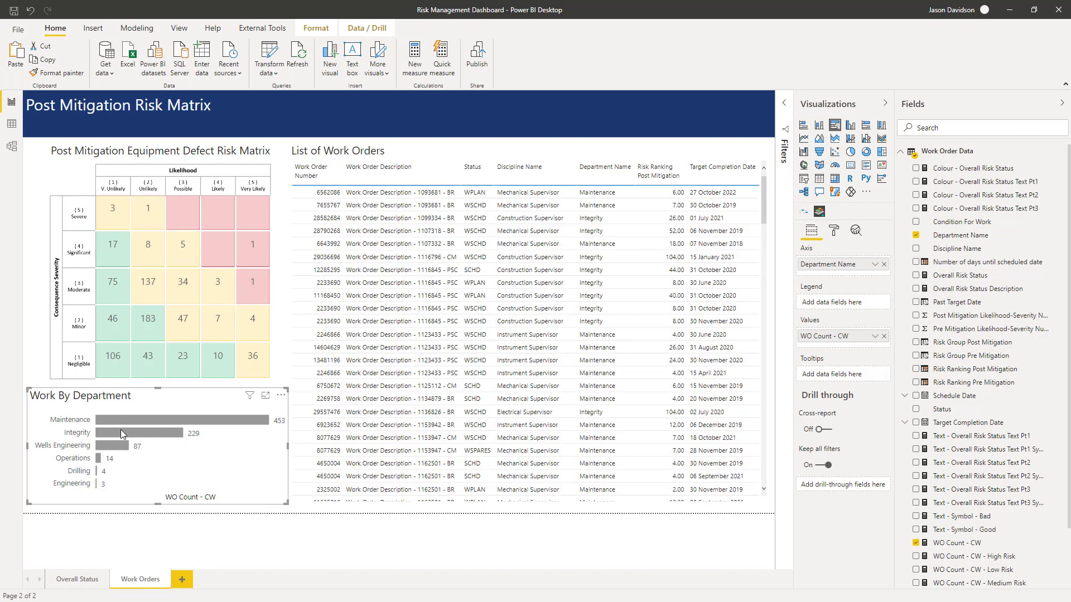
left_click(121, 431)
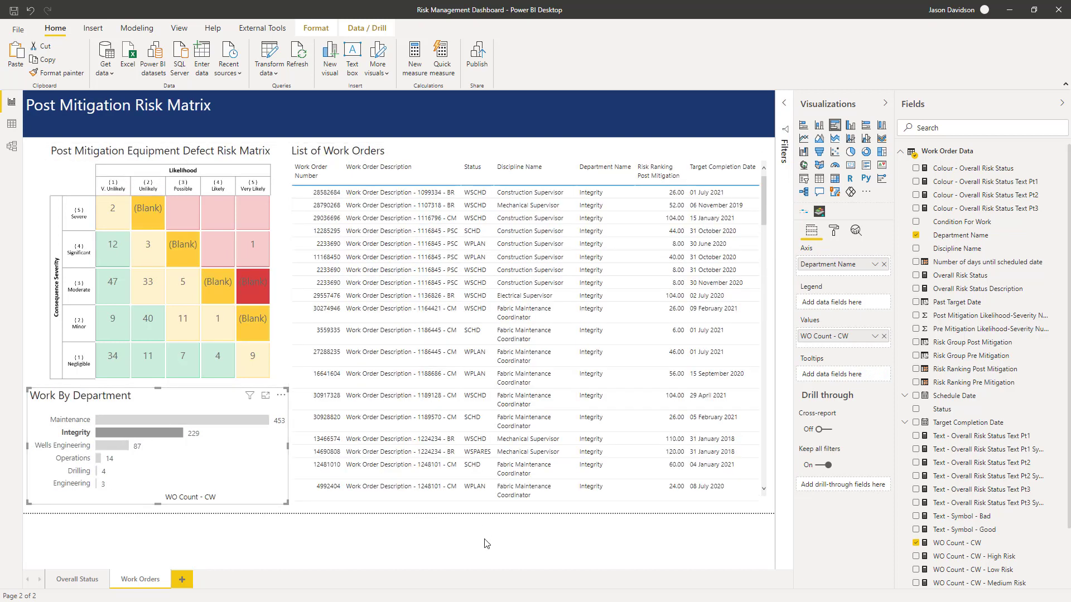
left_click(98, 458)
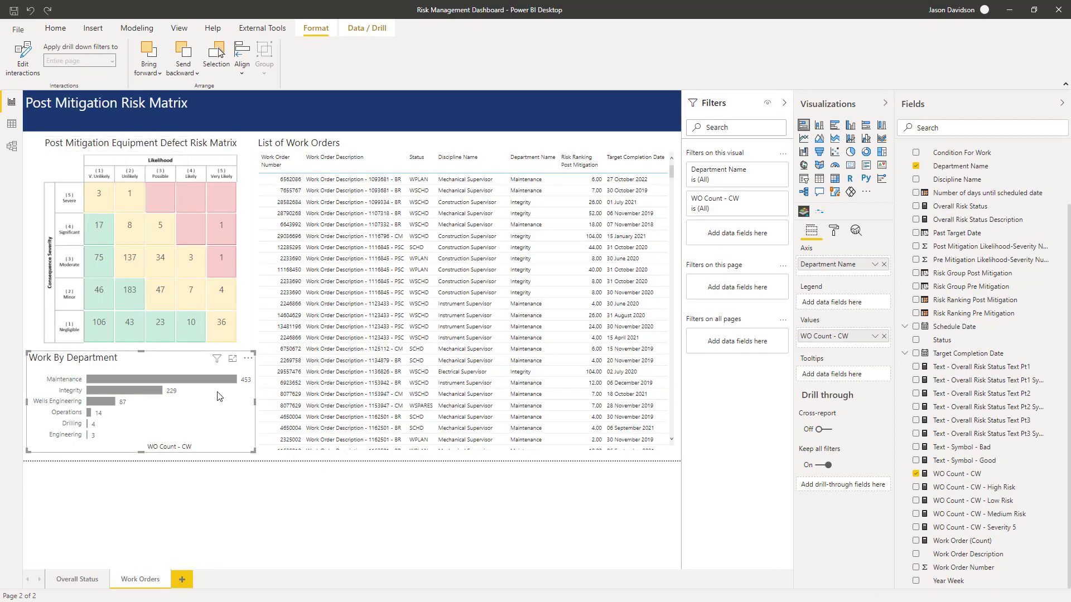
left_click(204, 376)
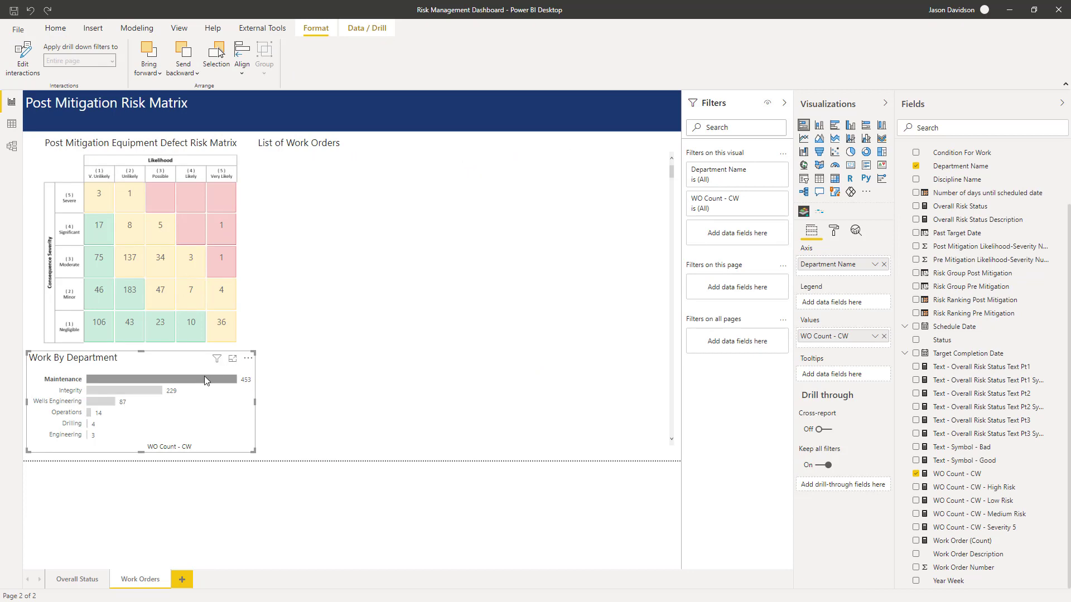
left_click(147, 390)
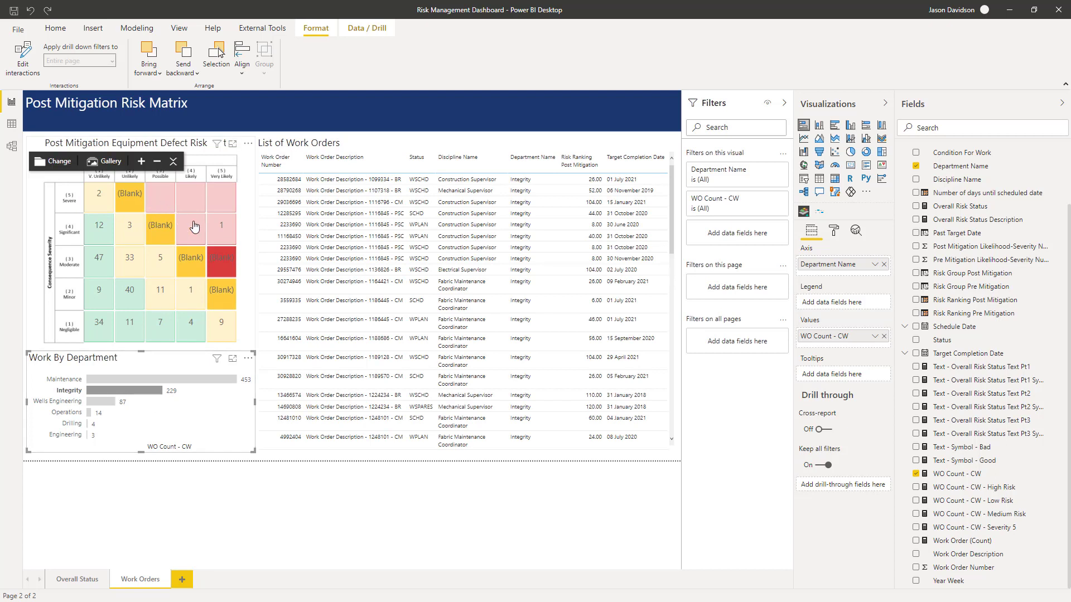
left_click(156, 388)
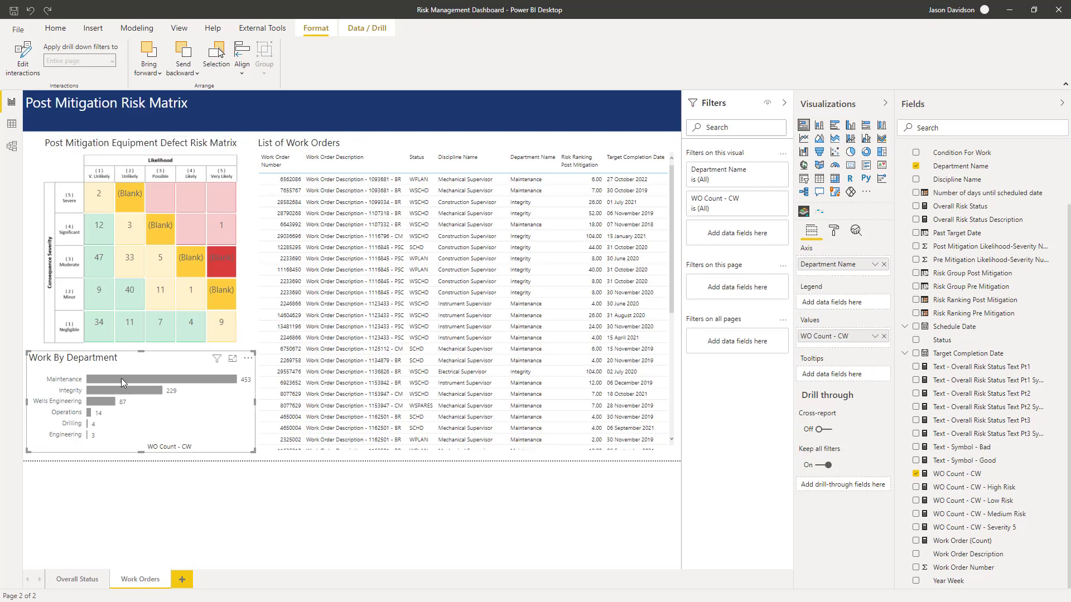
left_click(122, 378)
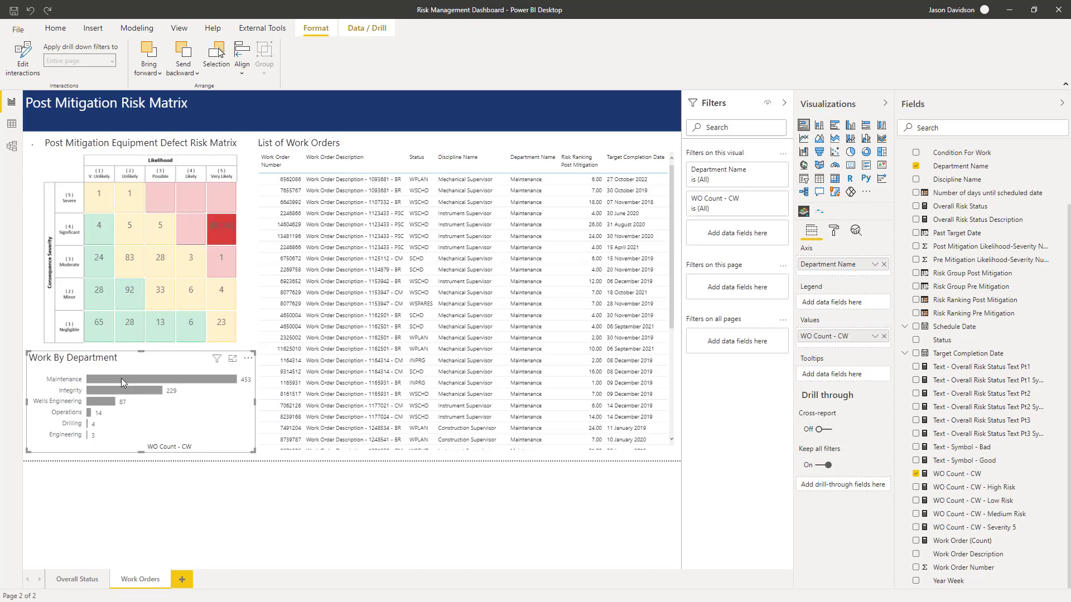
left_click(122, 378)
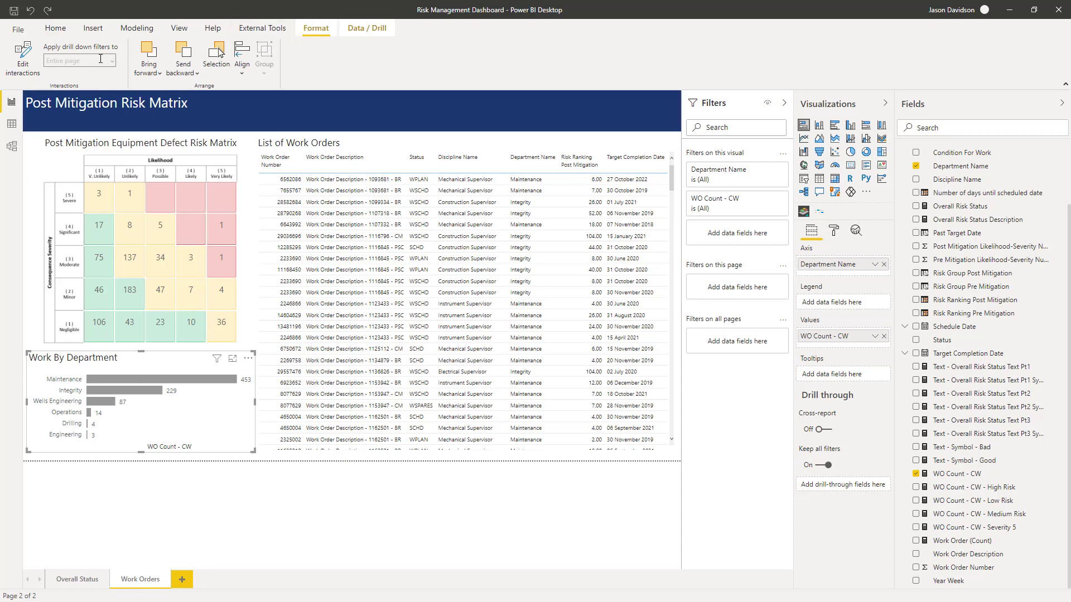
Edit interactions so the bar chart filters the risk matrix, and test it with the Maintenance and Wells Engineering bars
left_click(23, 53)
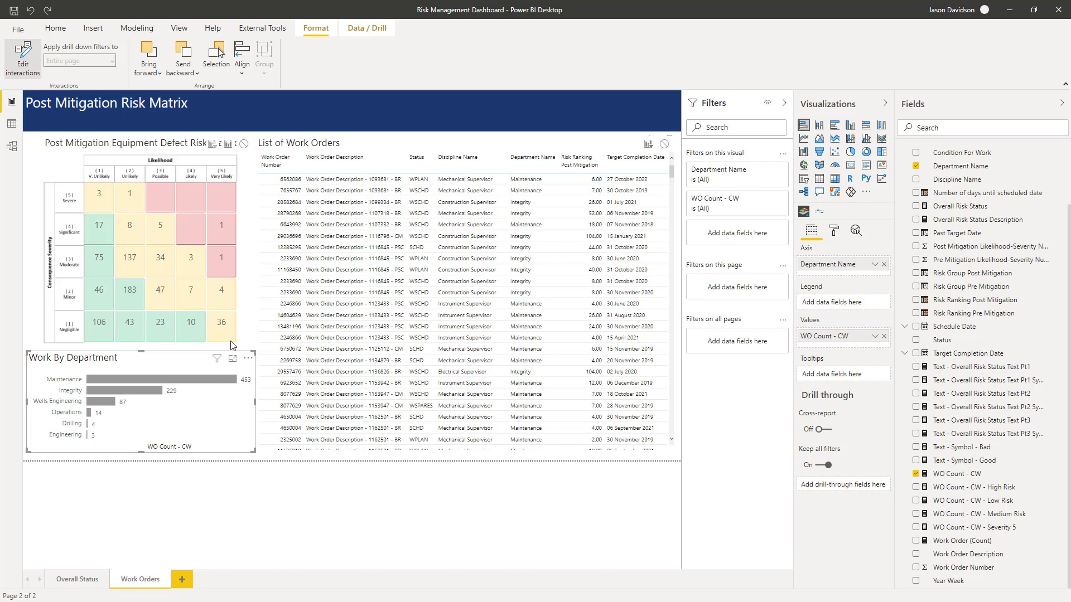
left_click(213, 146)
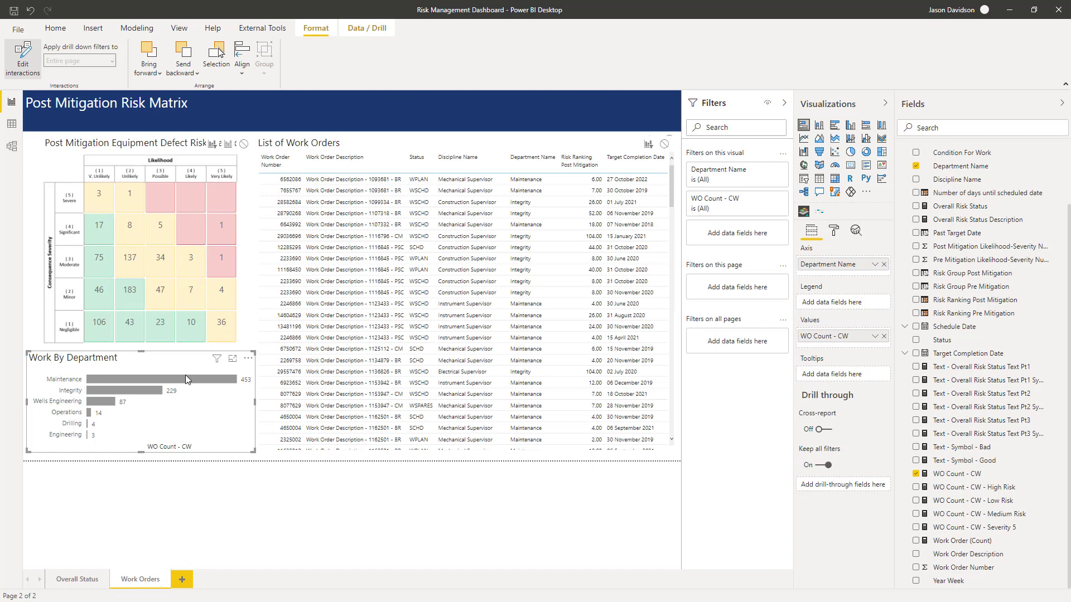
left_click(185, 379)
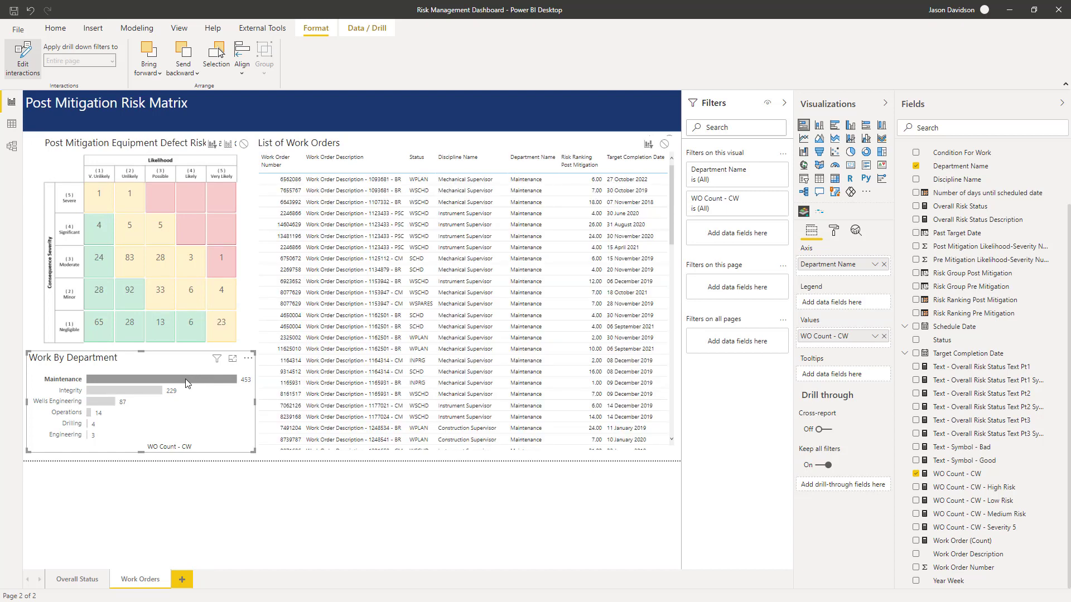
left_click(105, 406)
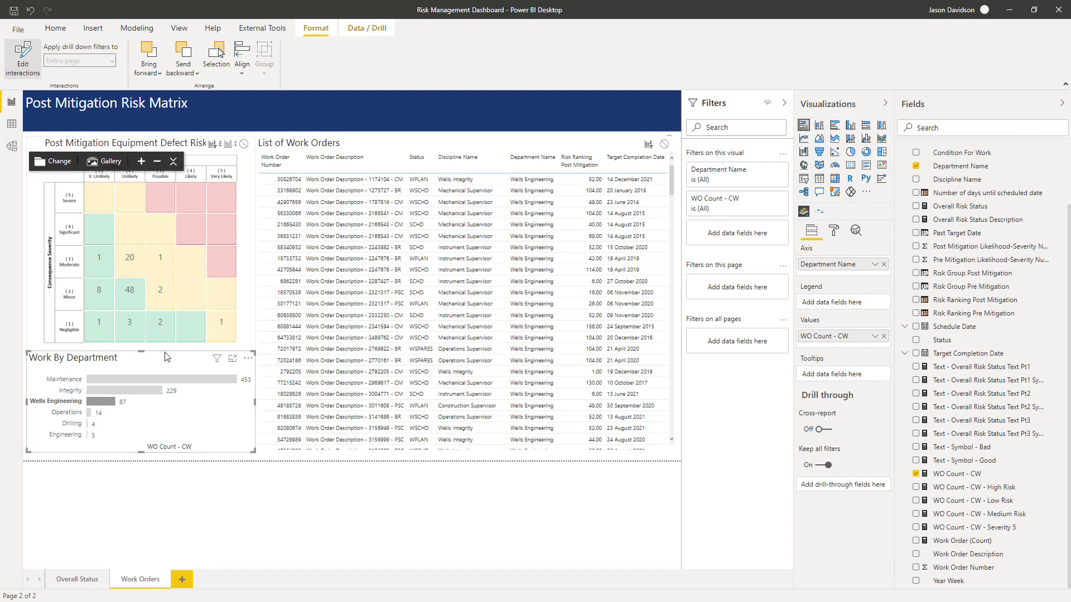
left_click(98, 403)
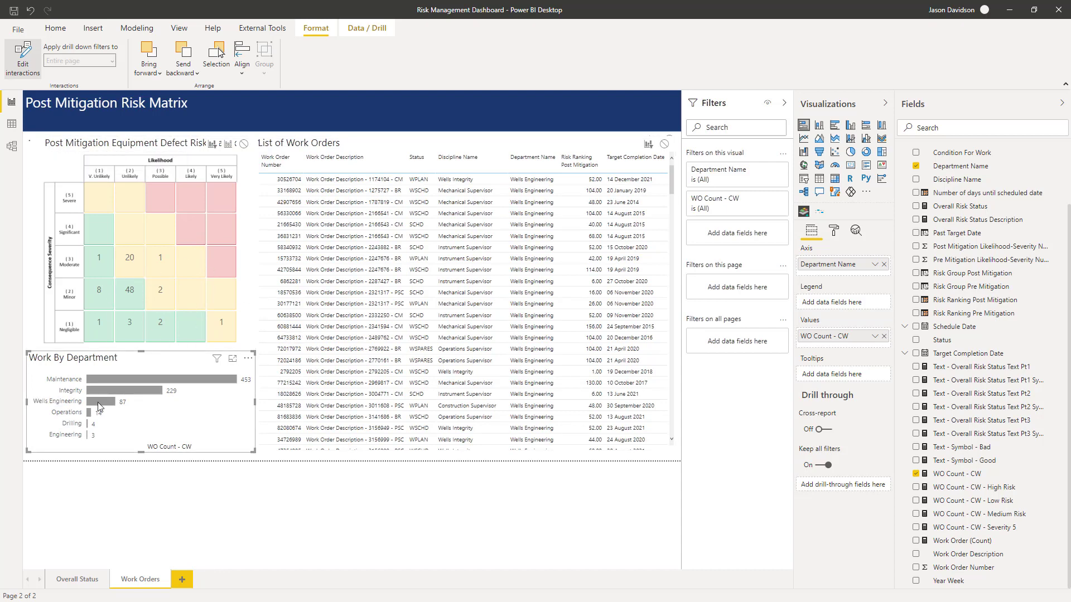
Change the current file's default visual interaction from cross highlighting to cross filtering in the report settings
left_click(14, 30)
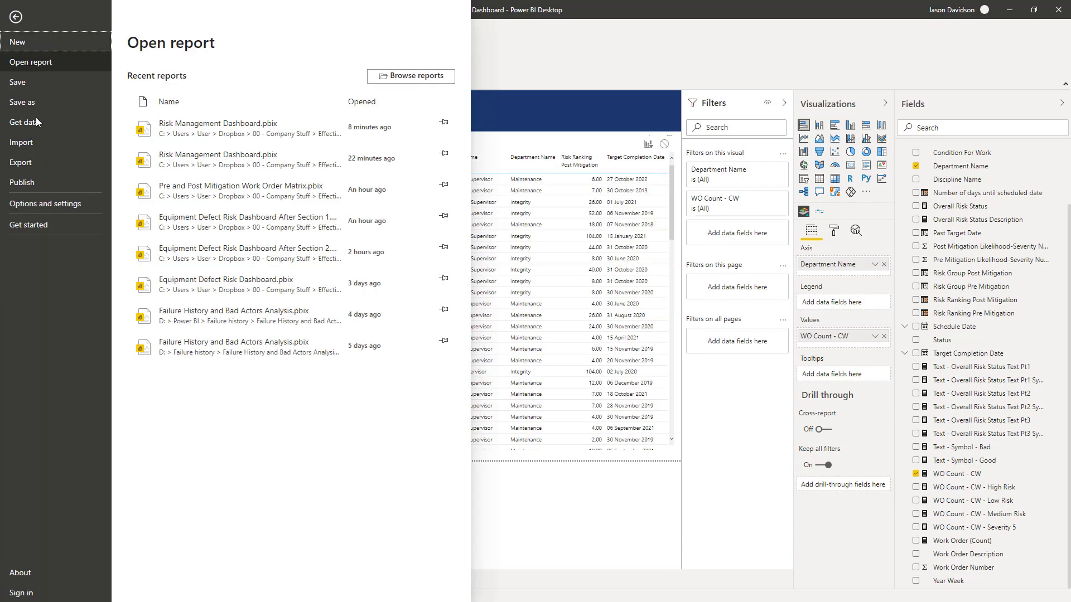
left_click(42, 205)
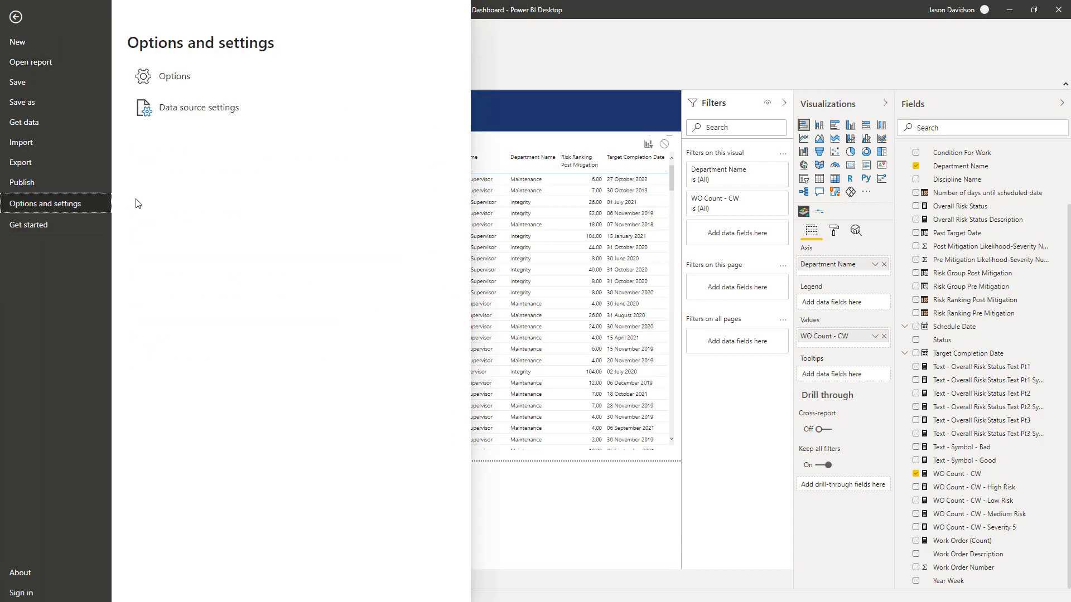
left_click(174, 77)
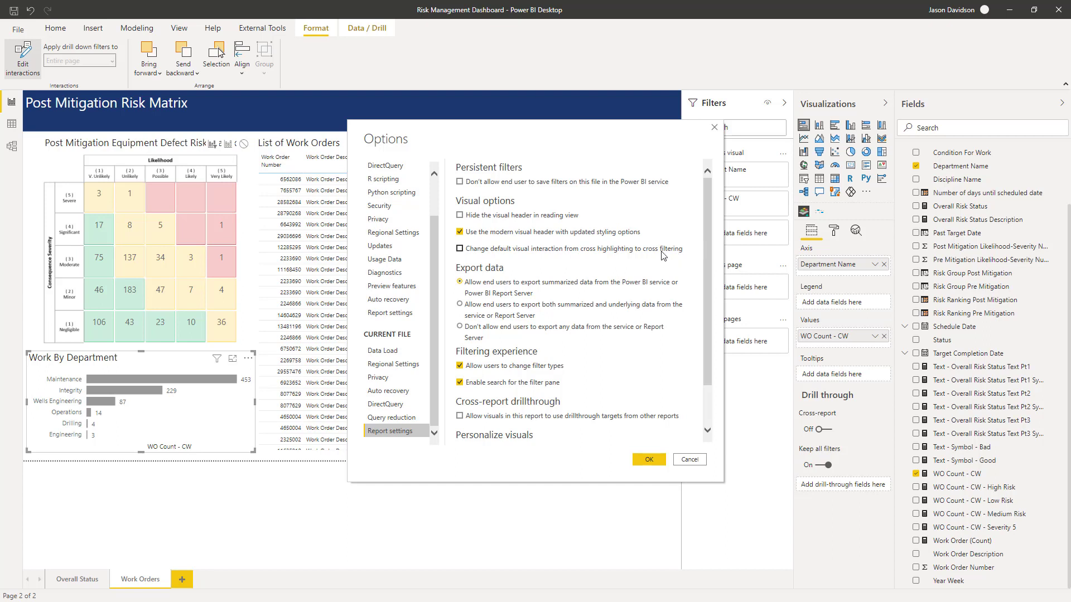
left_click(459, 250)
left_click(656, 463)
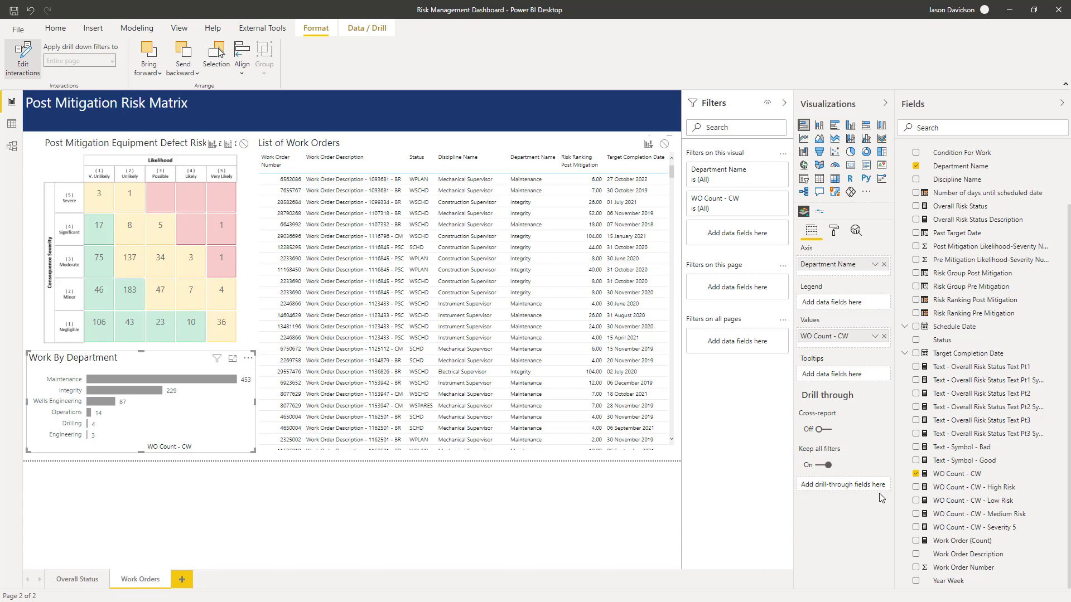
Check on the Overall Status page how selecting risk matrix cells affects the overall risk status and defect texts
left_click(224, 495)
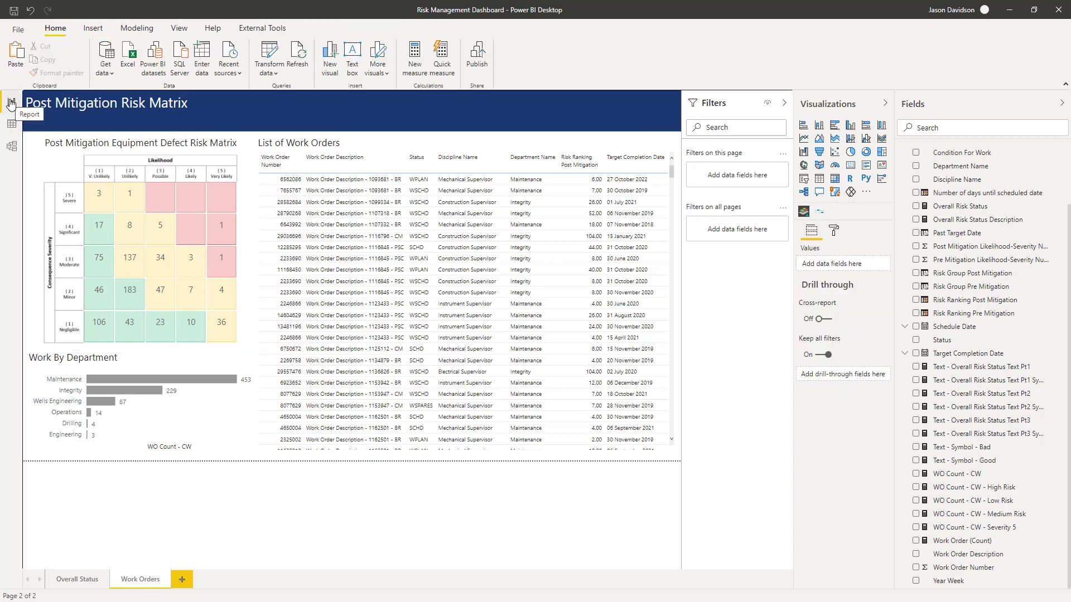
left_click(78, 580)
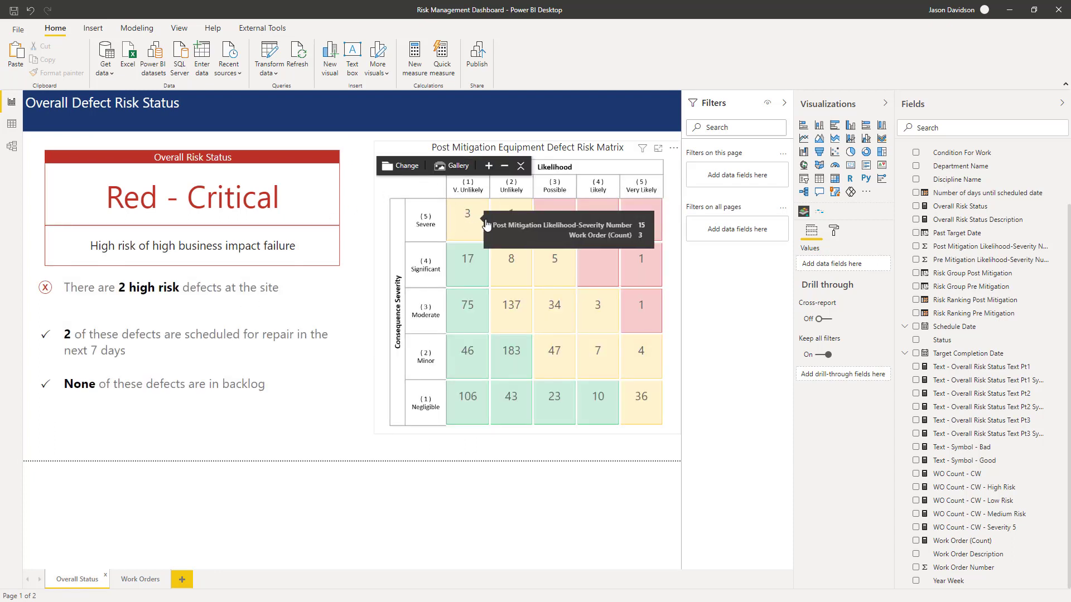
left_click(649, 314)
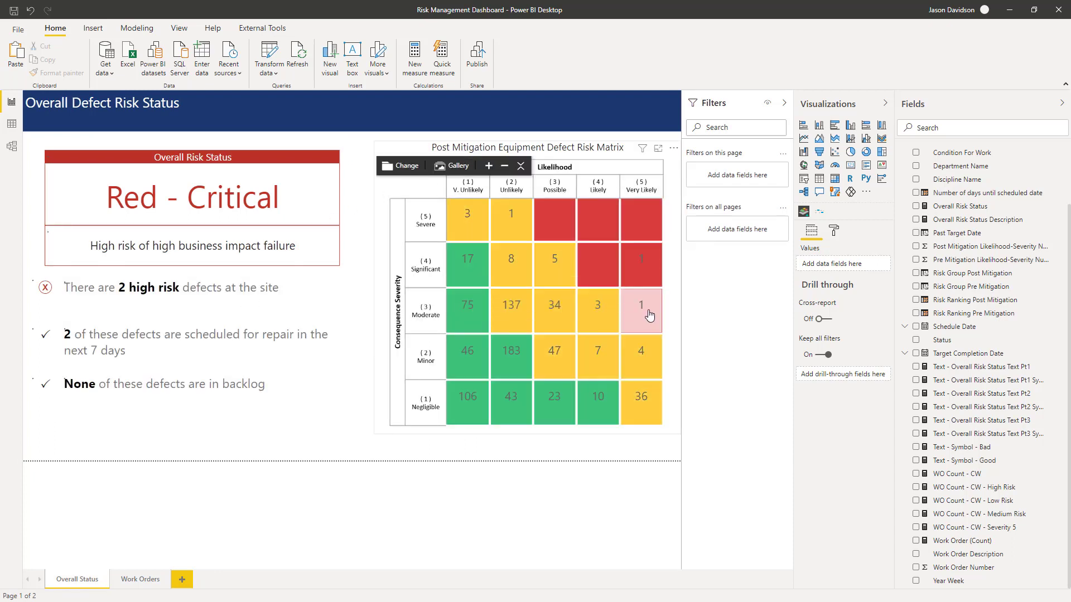
left_click(649, 315)
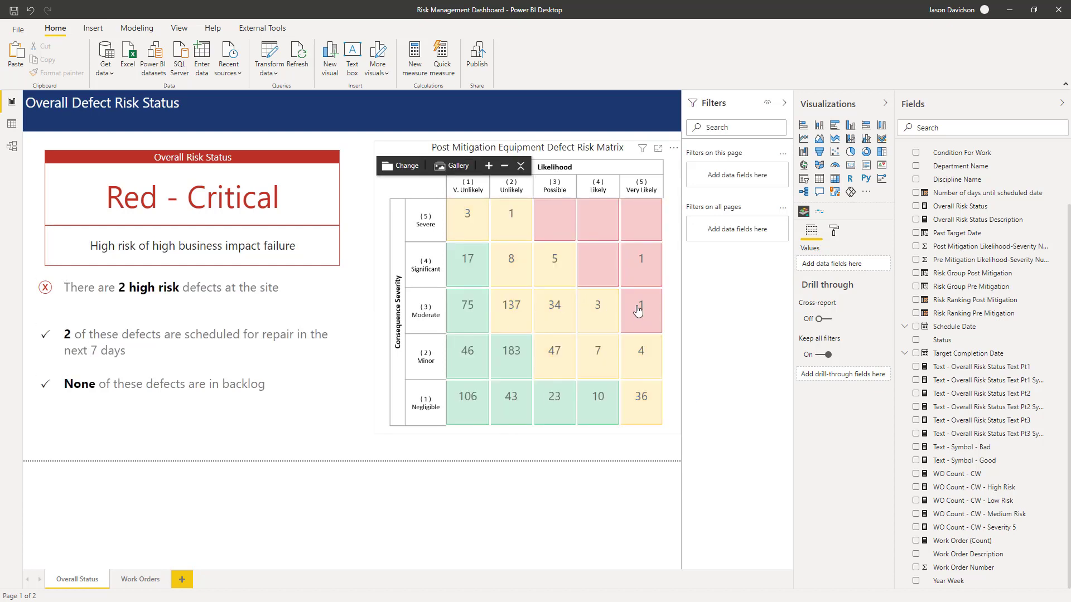
left_click(518, 307)
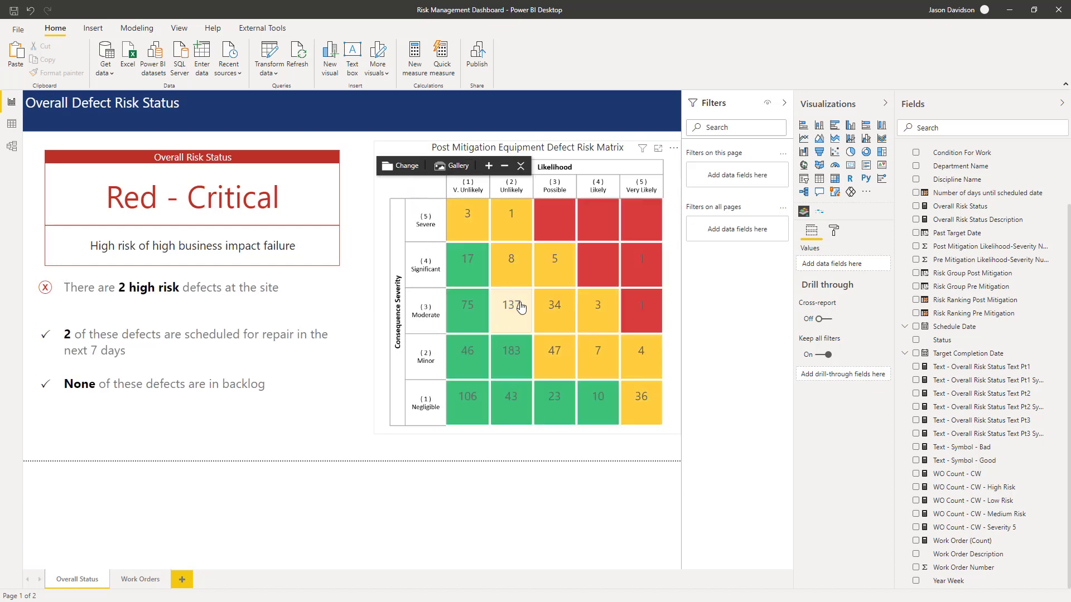
left_click(551, 306)
left_click(511, 314)
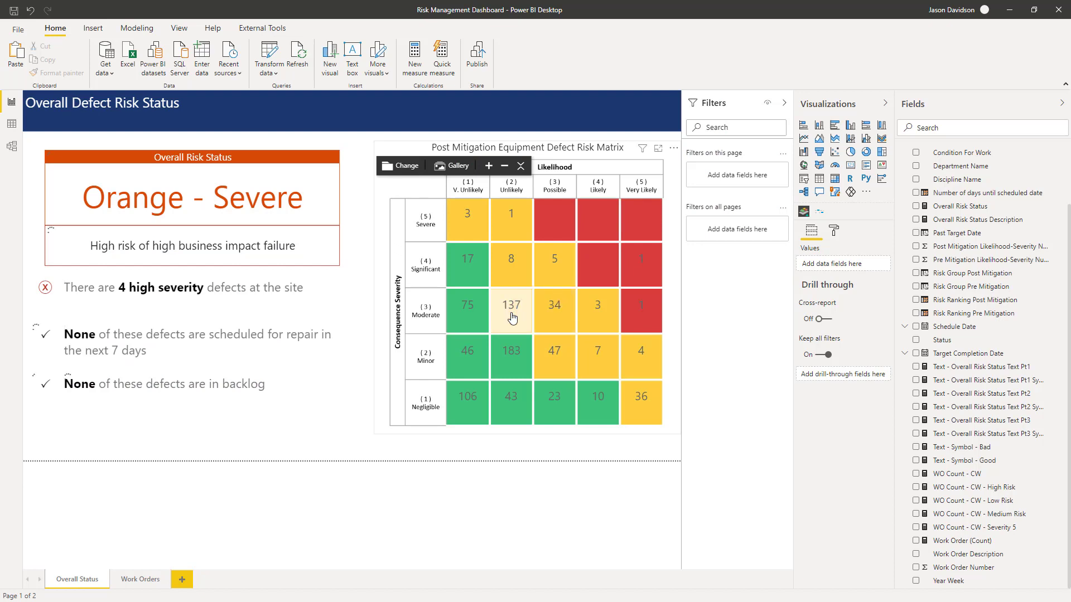
left_click(487, 306)
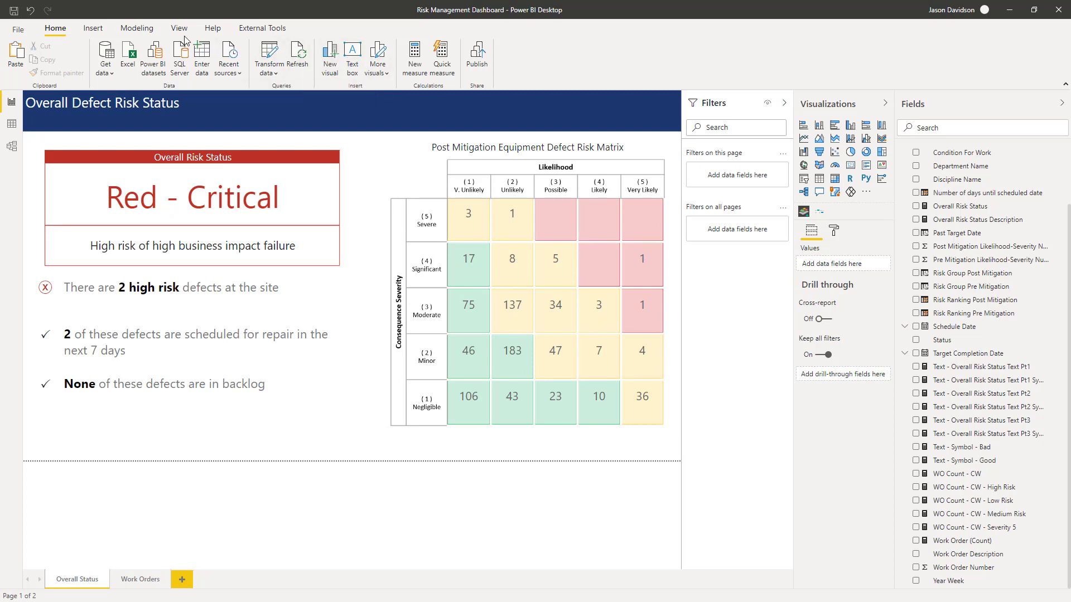
Insert a rectangle shape on the Overall Status page and size it to cover the whole risk matrix
left_click(92, 28)
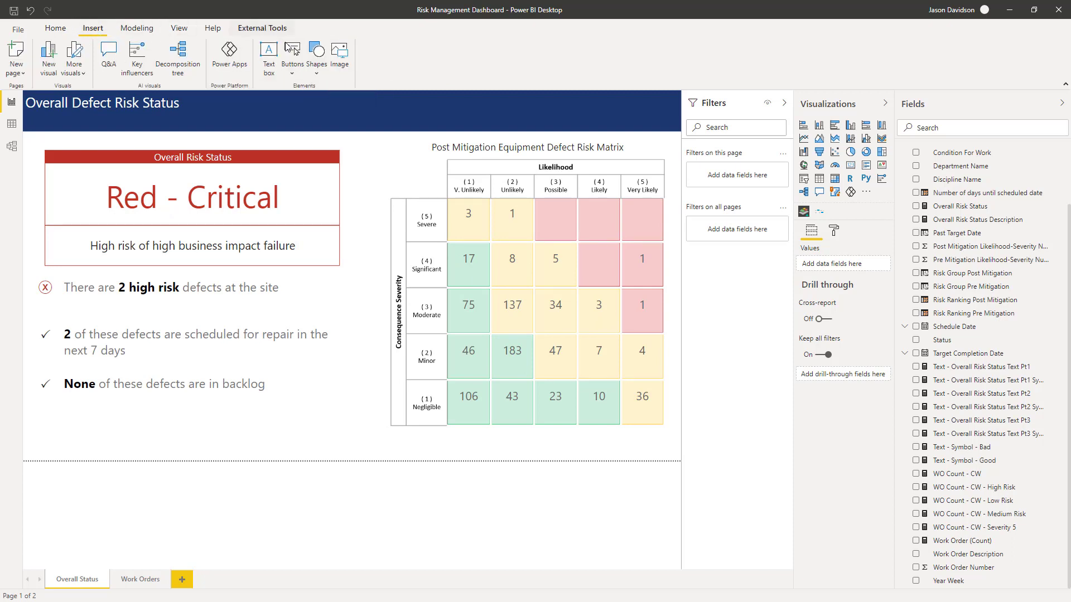
left_click(316, 67)
left_click(340, 92)
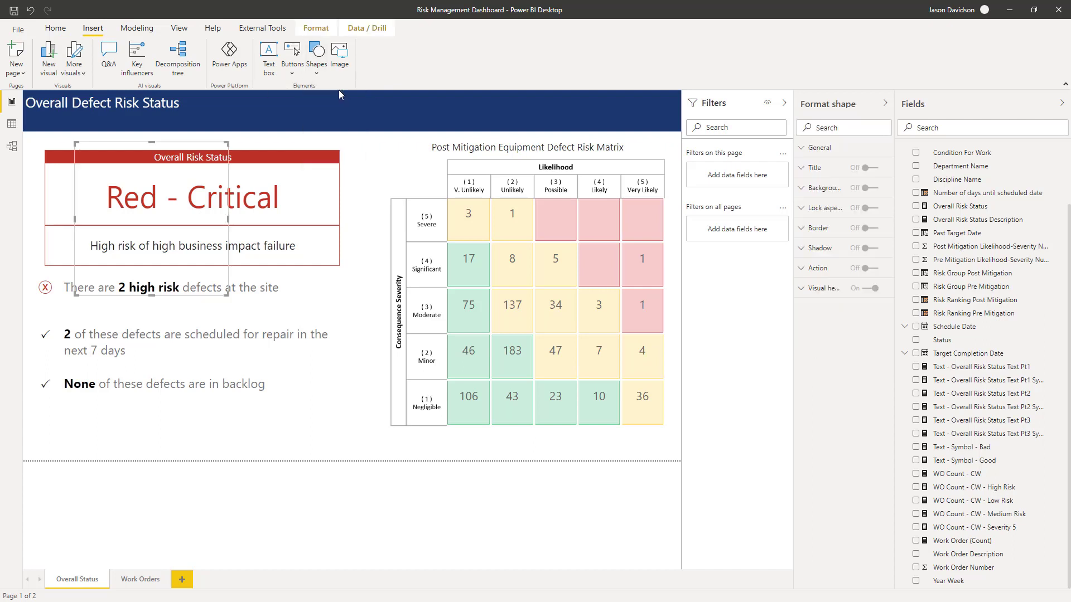
left_click_drag(197, 143, 496, 137)
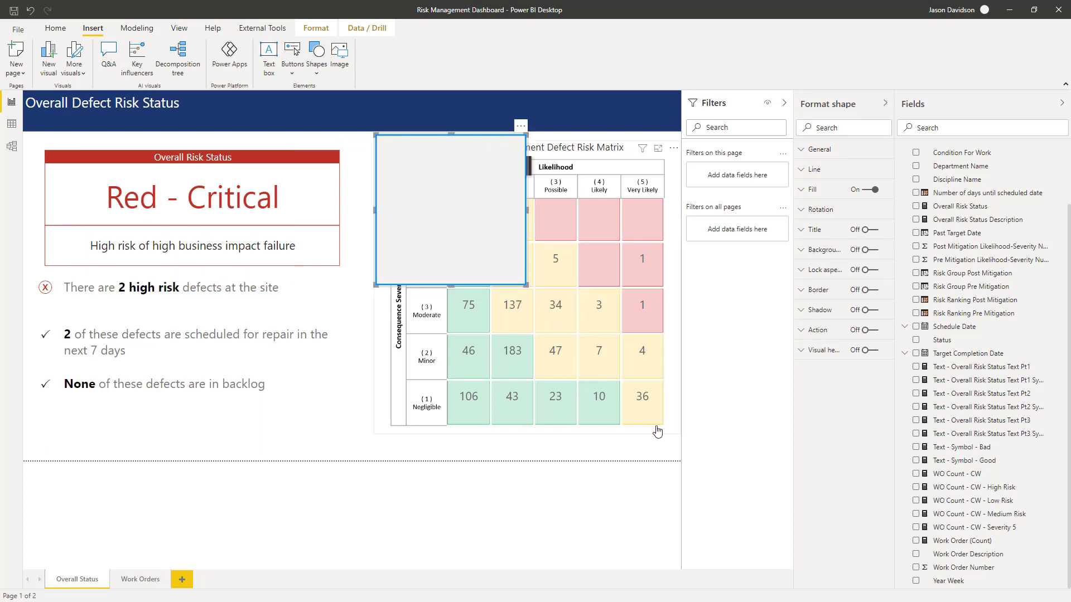
left_click_drag(657, 431, 678, 442)
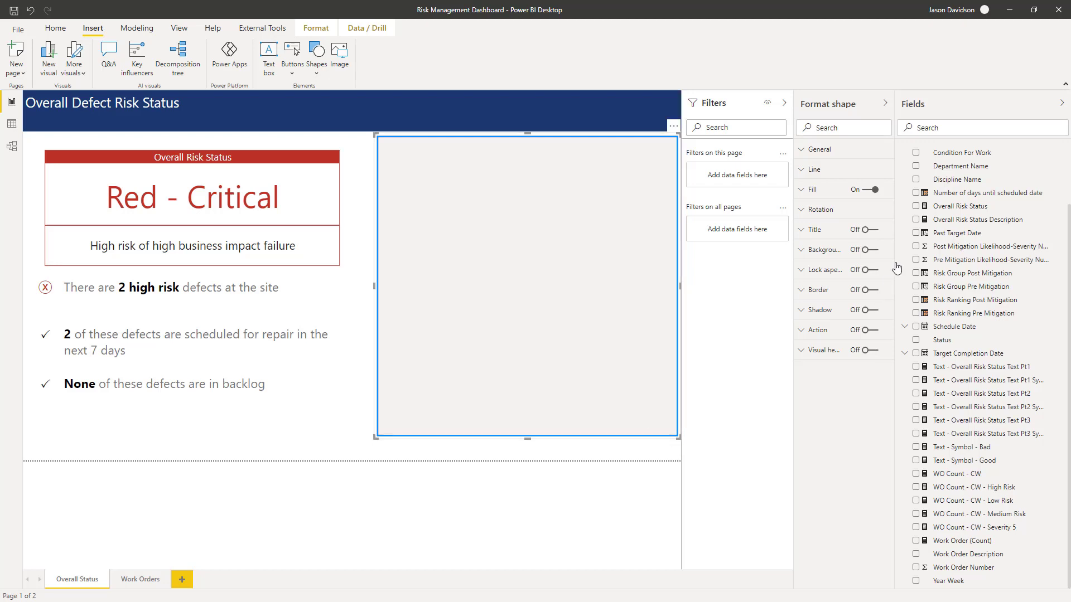
Turn off the rectangle's fill and make its outline invisible
left_click(870, 190)
left_click(835, 175)
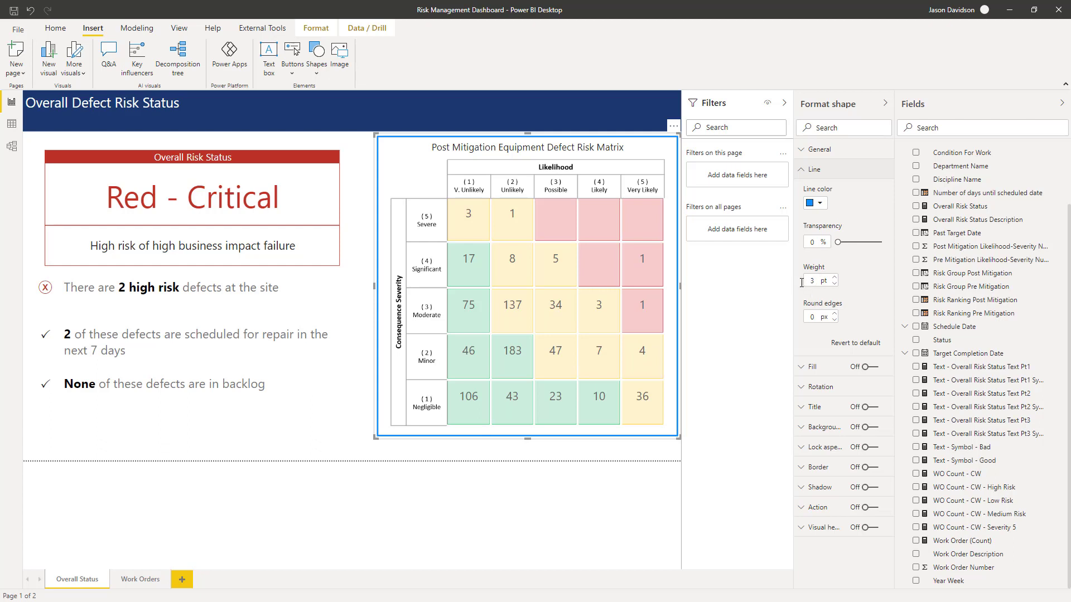
left_click(809, 169)
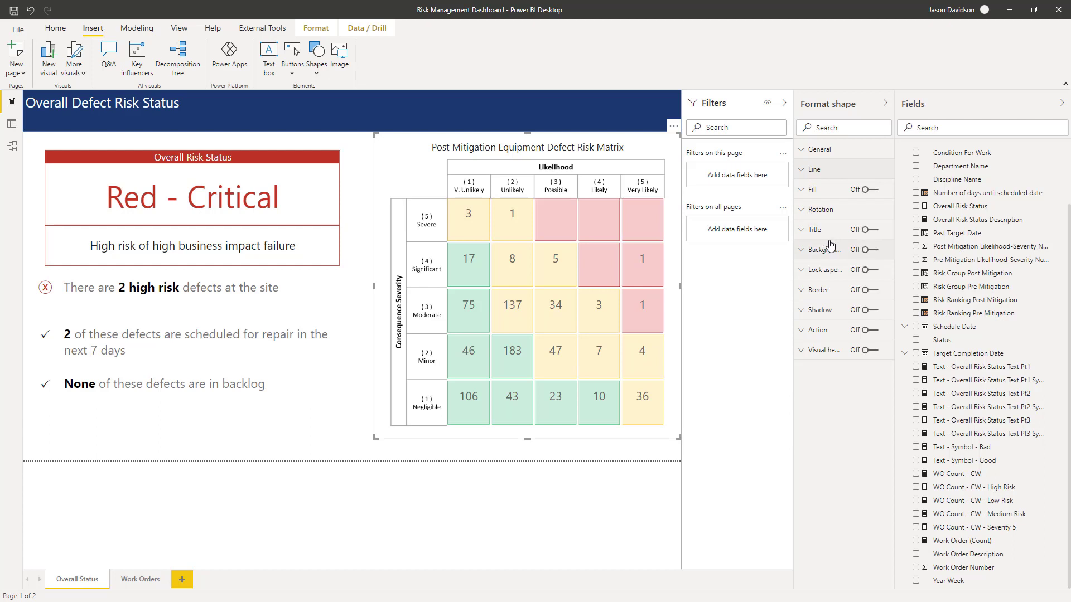
left_click(363, 458)
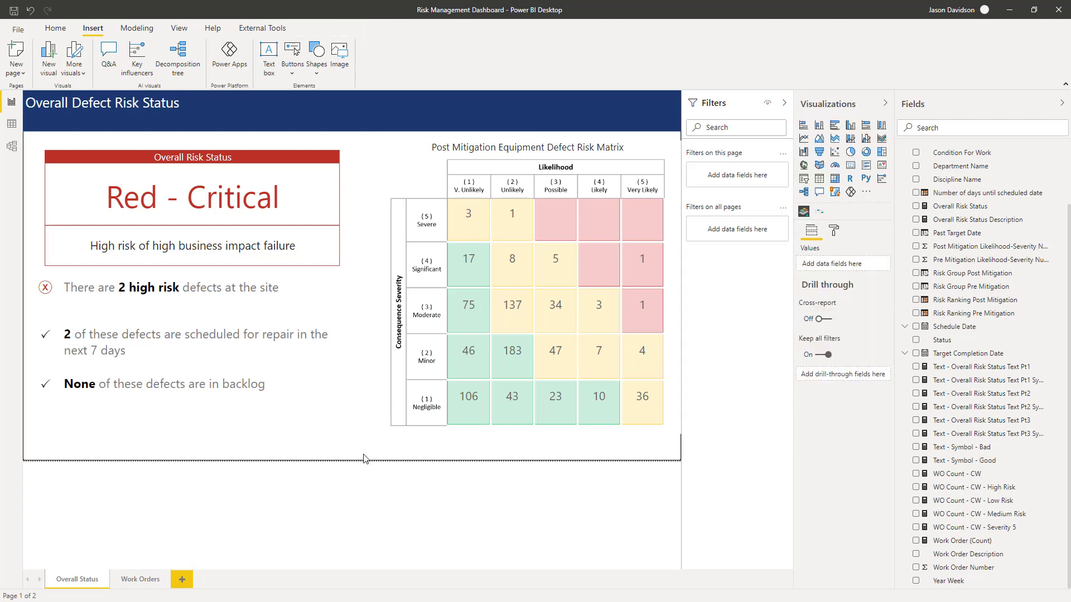
Enable the action on the invisible rectangle over the risk matrix, using Page navigation with Work Orders as the destination
left_click(410, 151)
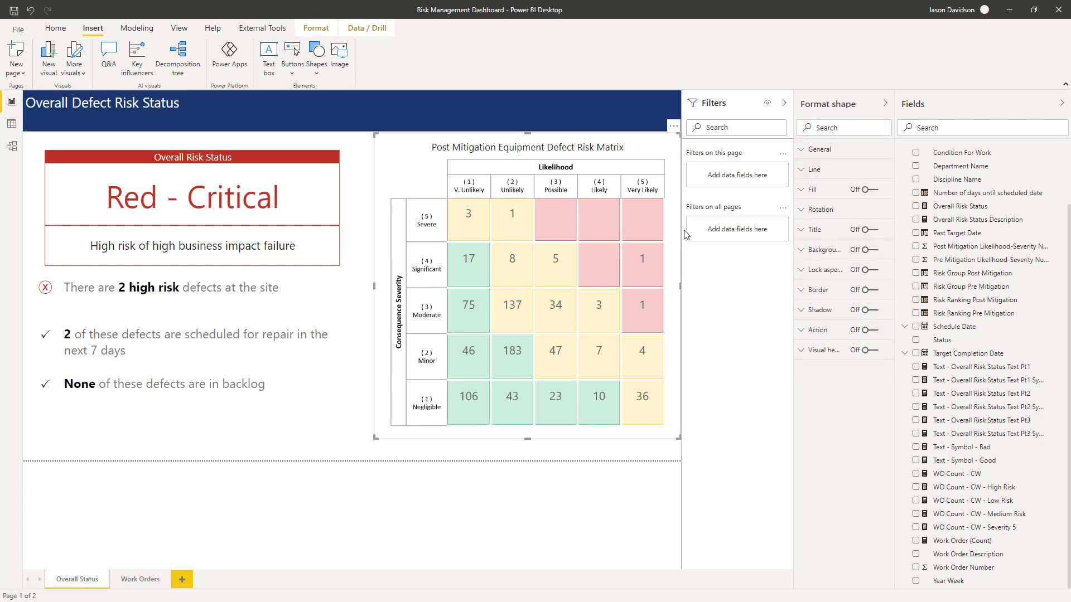
left_click(818, 329)
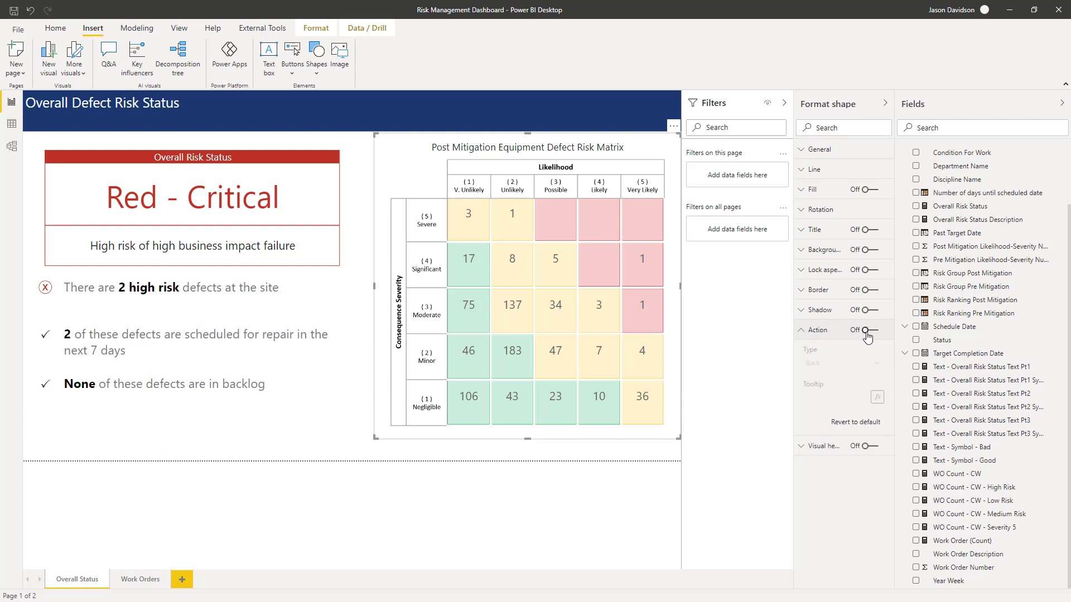
left_click(867, 332)
left_click(831, 363)
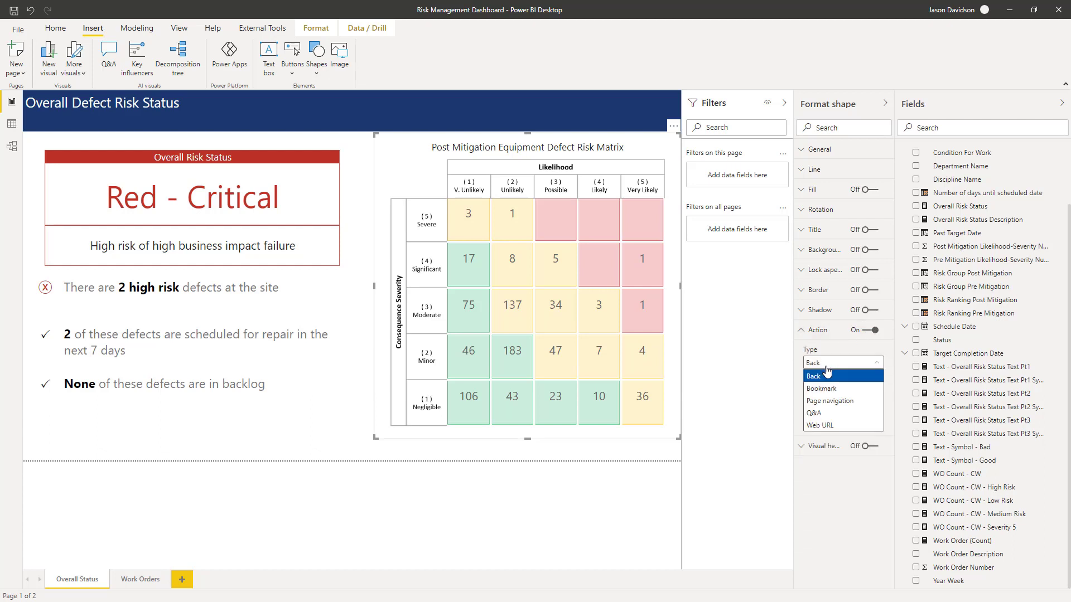
left_click(821, 401)
left_click(820, 398)
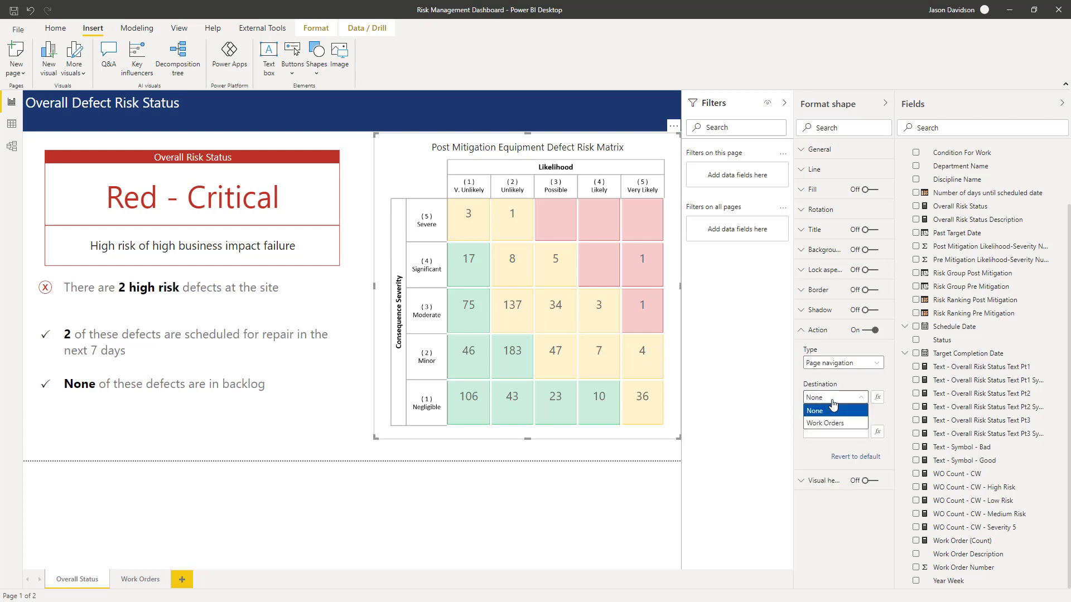
left_click(827, 425)
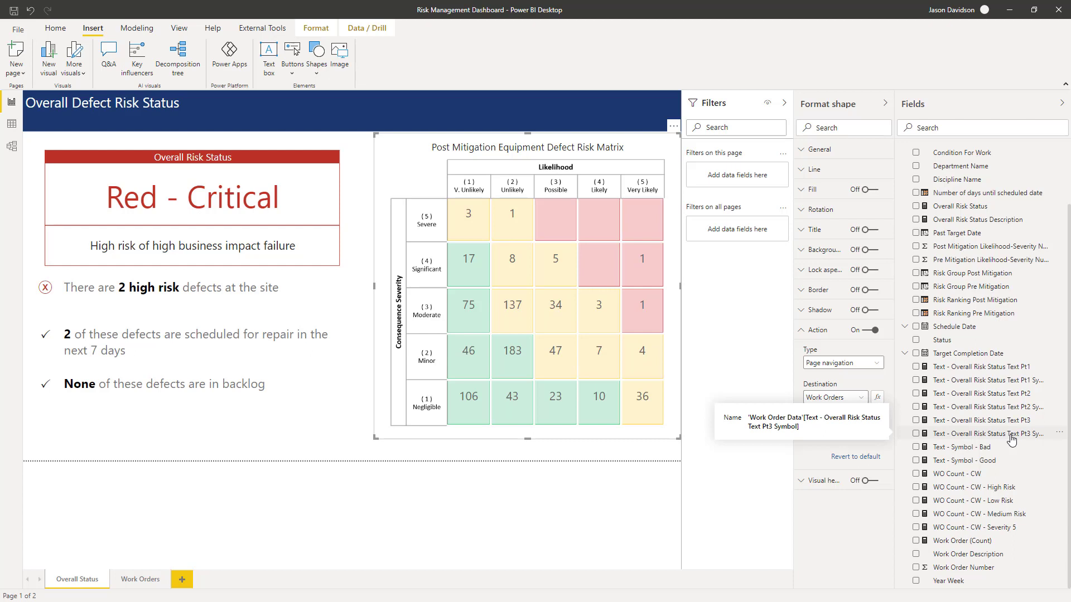
Give the rectangle's action the tooltip "Click to view work orders" and deselect the shape
type("Click to view wor")
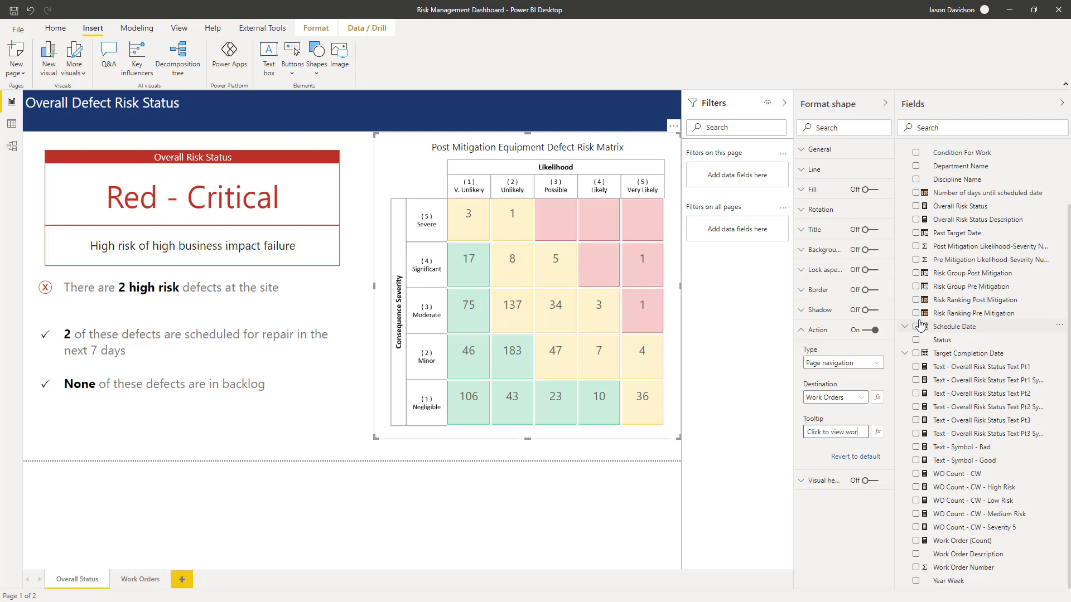
type("k orders")
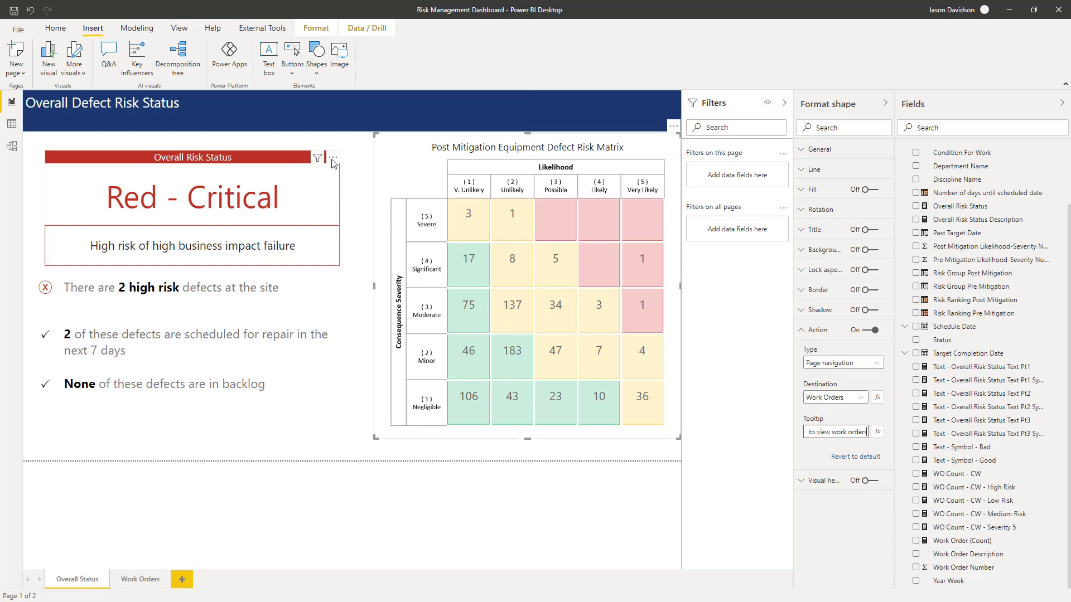
left_click(360, 158)
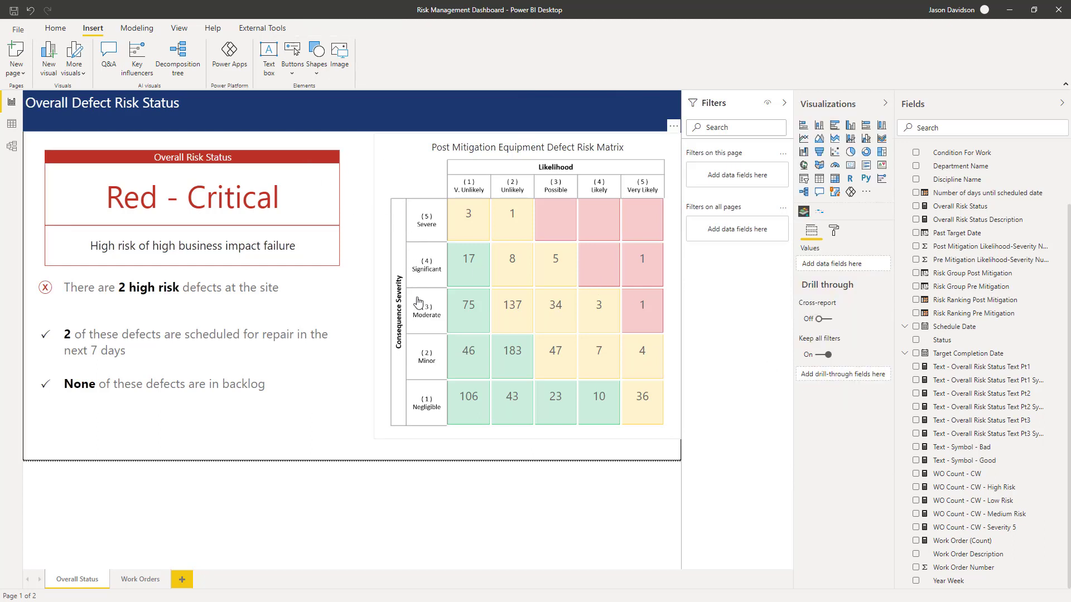
Test the rectangle's link to the Work Orders page, try the Very Likely cells of its risk matrix, and return to Overall Status
left_click(469, 304, "ctrl")
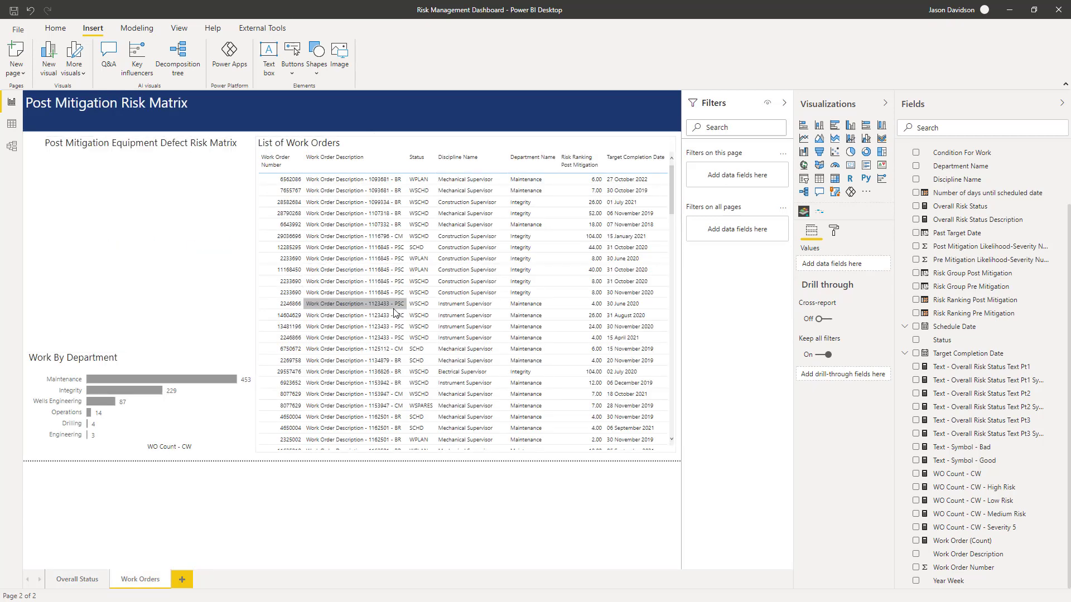
left_click(222, 254)
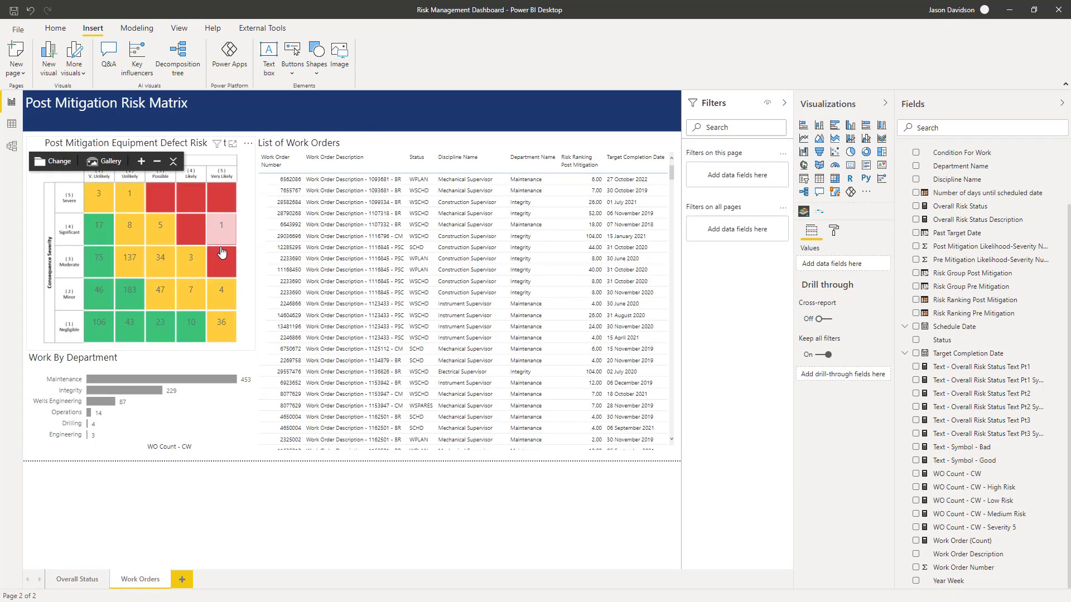
left_click(222, 264)
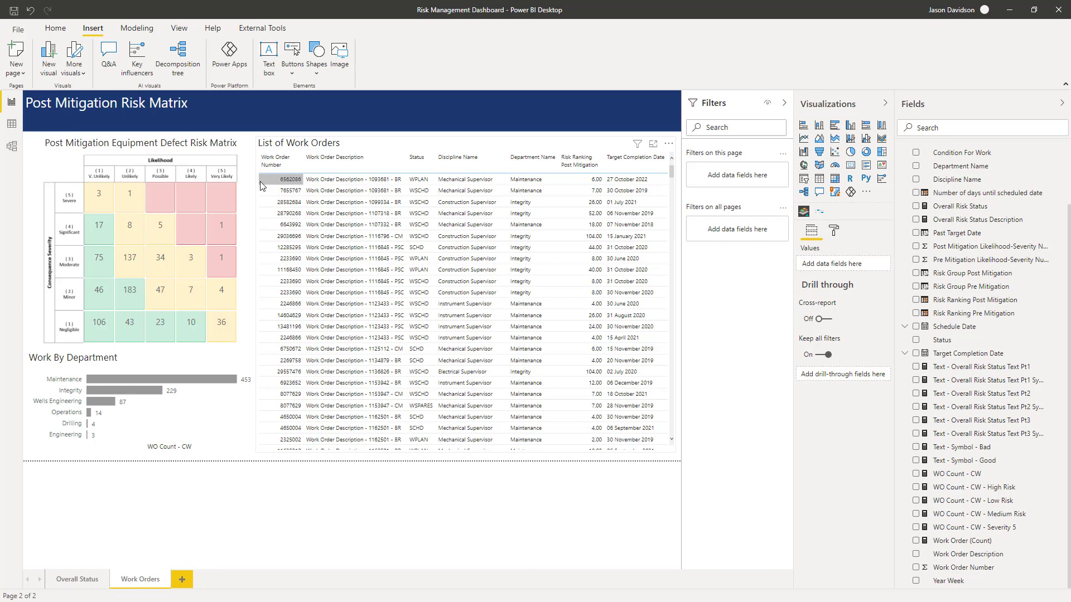
left_click(77, 579)
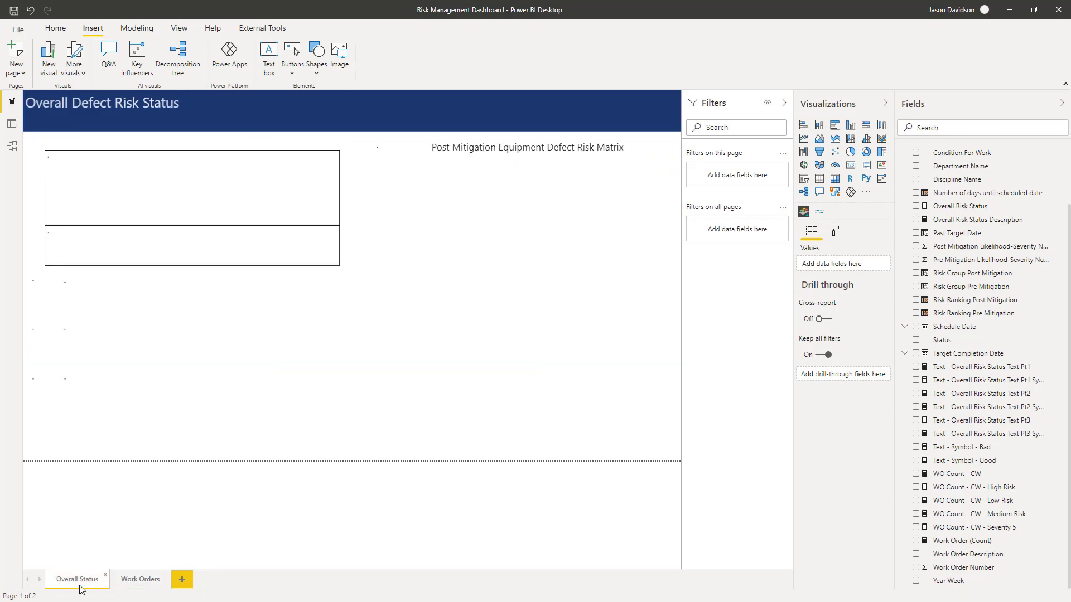